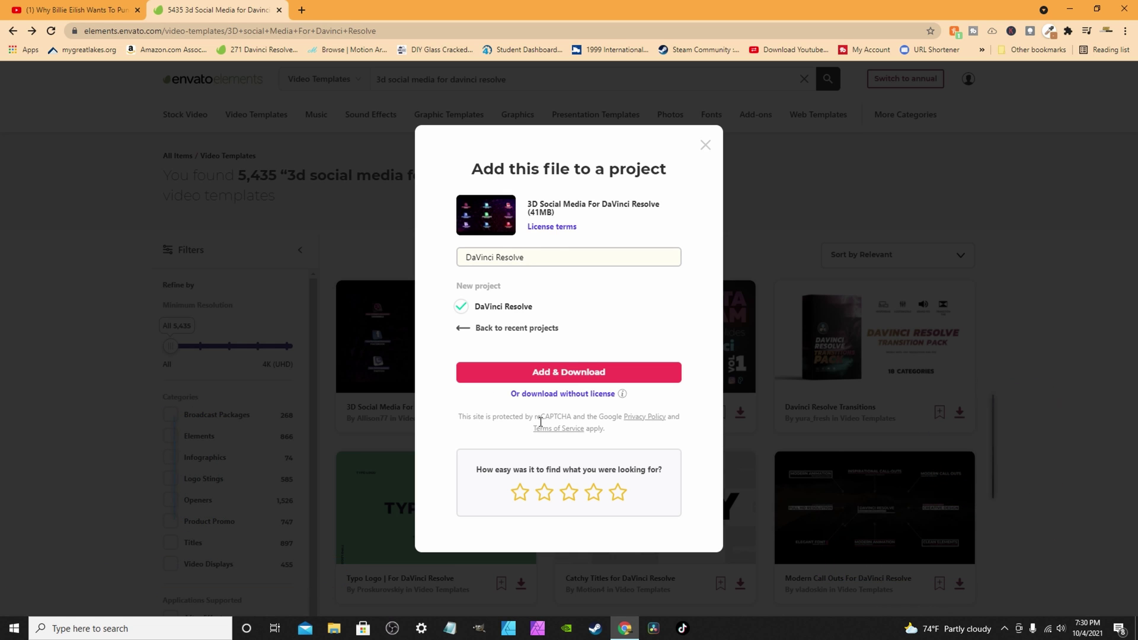
# Add the 3D Social Media template to the DaVinci Resolve project and download its zip
pyautogui.click(556, 380)
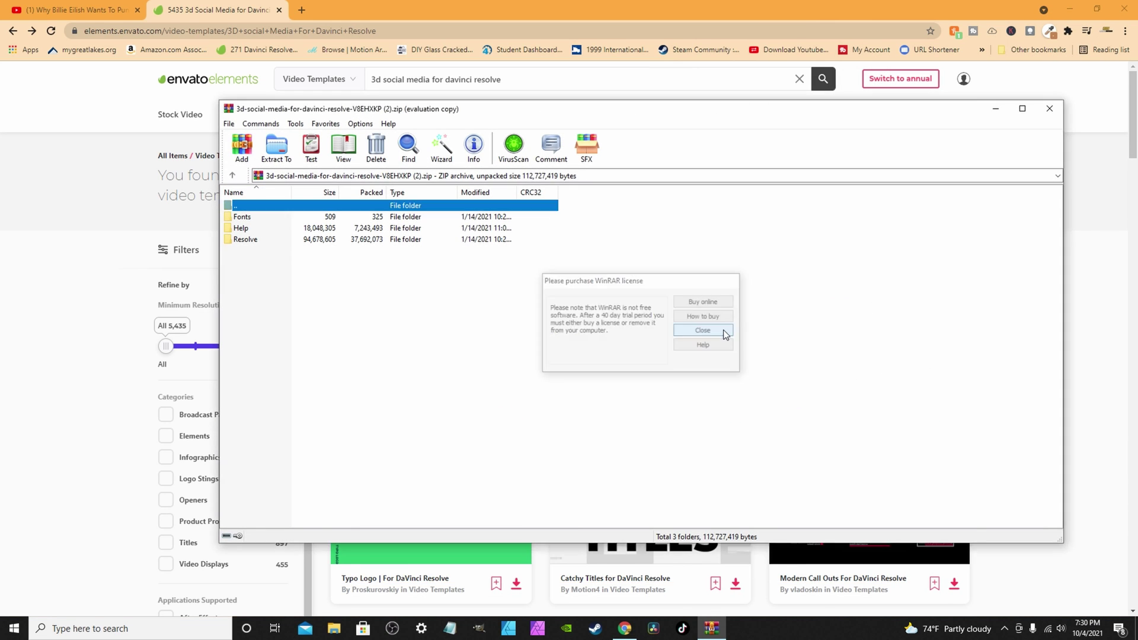
# Extract the Fonts, Help and Resolve folders into a new folder on SSDK (K:), then close WinRAR
pyautogui.click(720, 330)
pyautogui.click(277, 148)
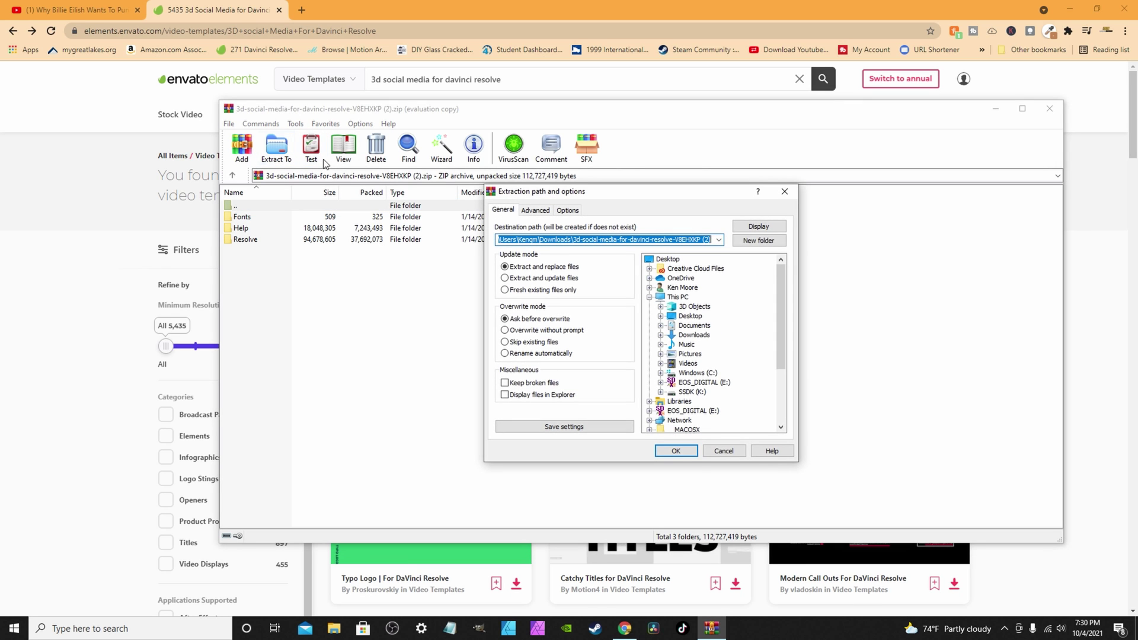
pyautogui.doubleClick(667, 393)
pyautogui.click(758, 240)
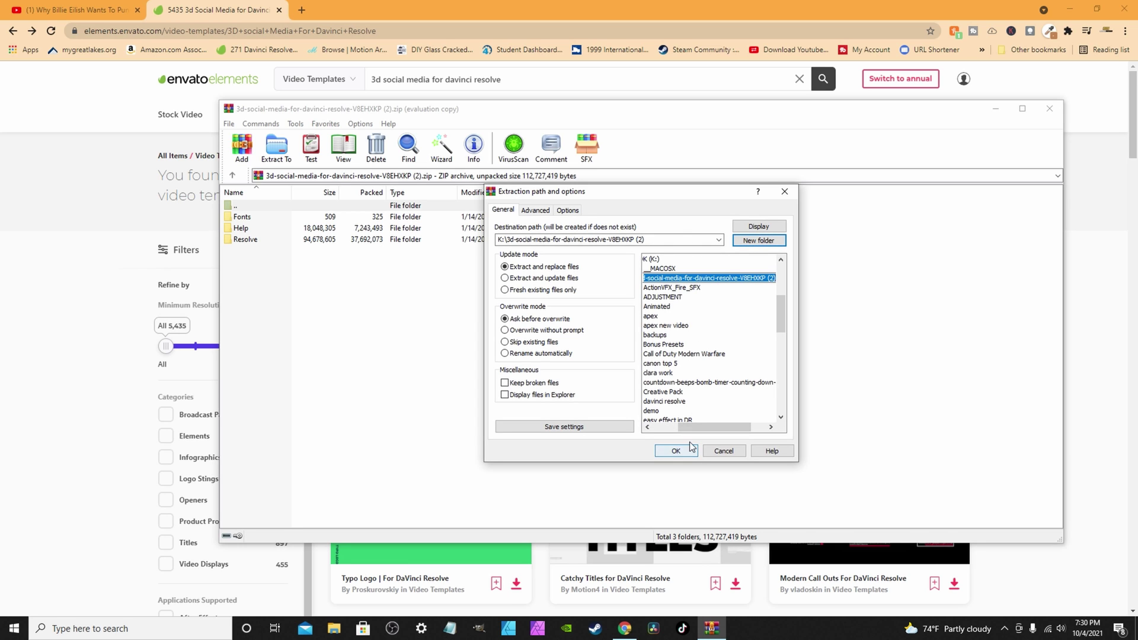
pyautogui.moveTo(688, 428); pyautogui.dragTo(680, 434)
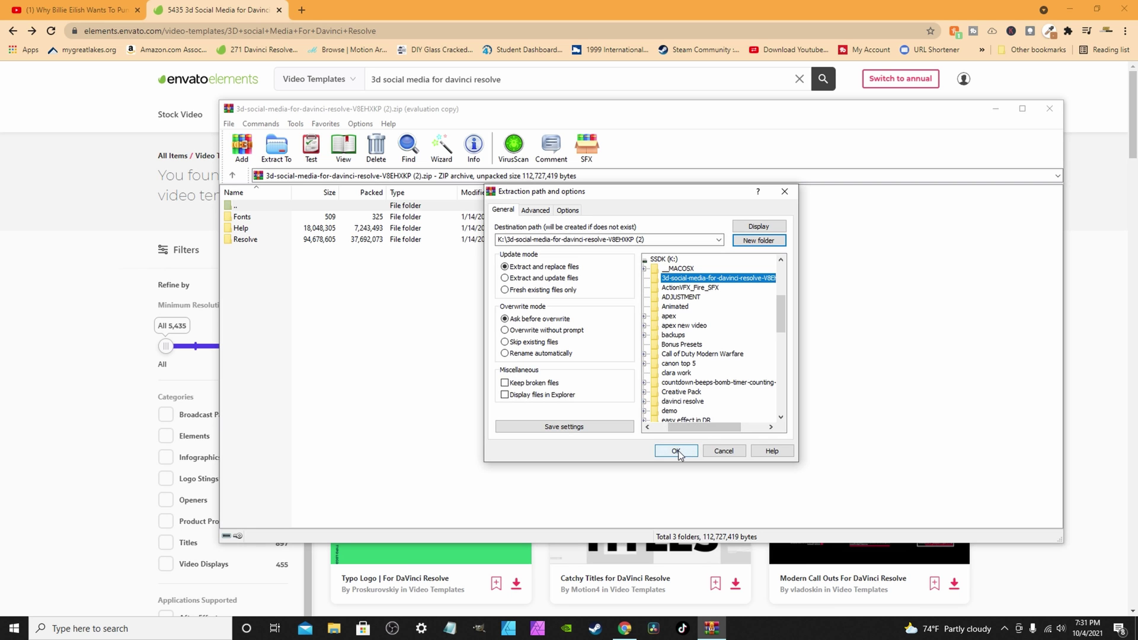
pyautogui.click(678, 452)
pyautogui.press('Escape')
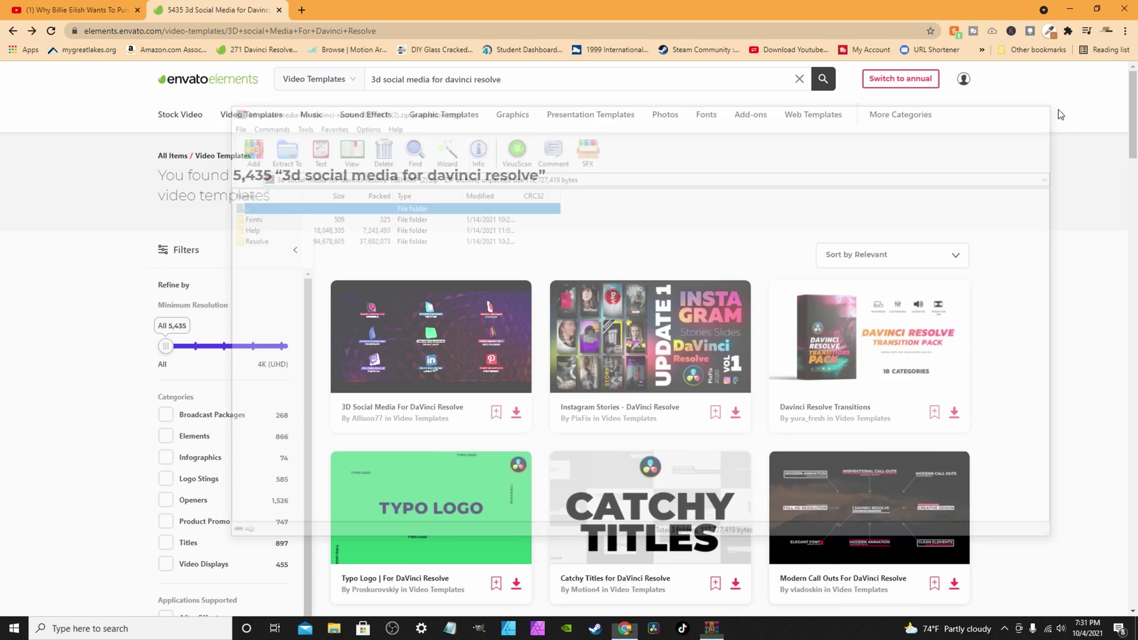
pyautogui.press('super+d')
# Open the extracted 3d-social-media-for-davinci-resolve folder on SSDK (K:) in File Explorer
pyautogui.click(334, 627)
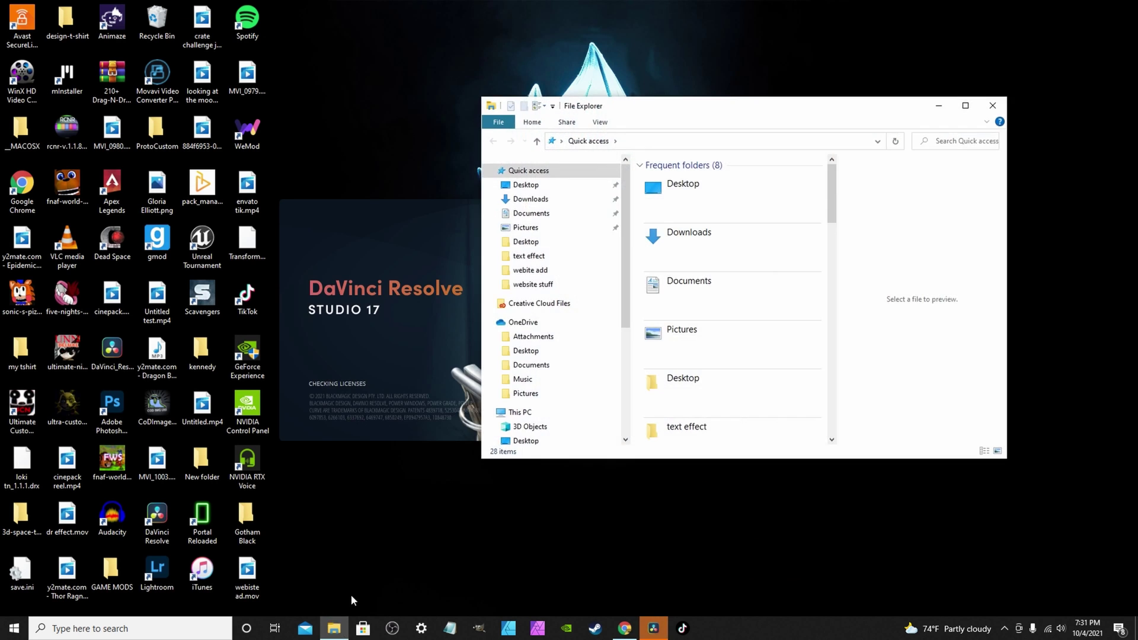
pyautogui.scroll(-3, 522, 356)
pyautogui.click(526, 364)
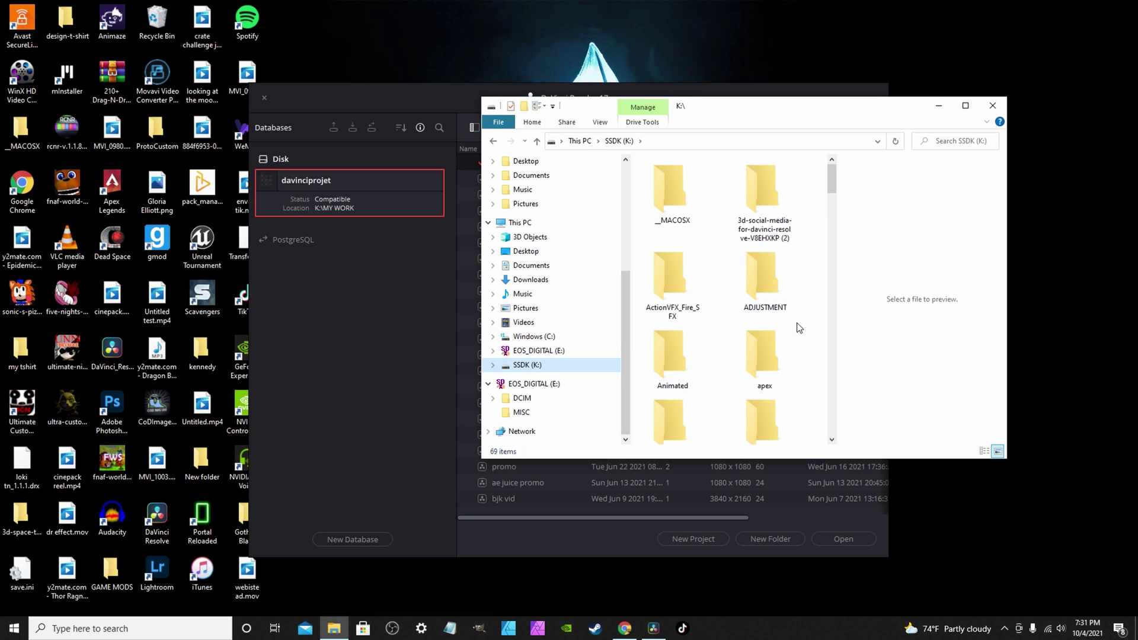
pyautogui.doubleClick(769, 181)
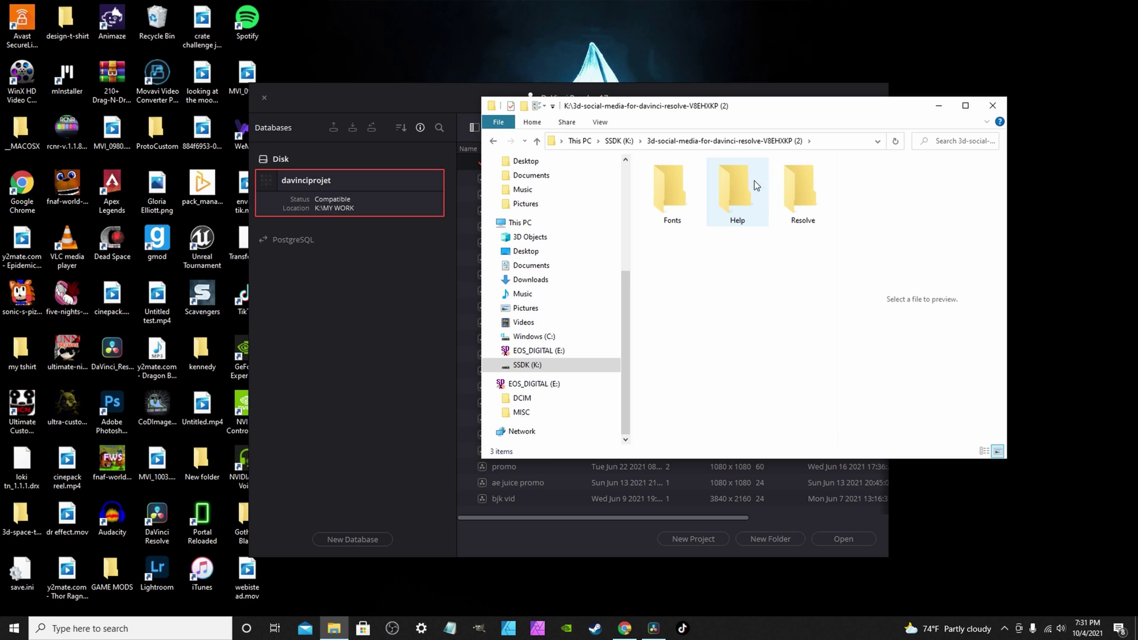
# Play the Help folder's Tutorial.mp4 and skip ahead through the video
pyautogui.doubleClick(734, 183)
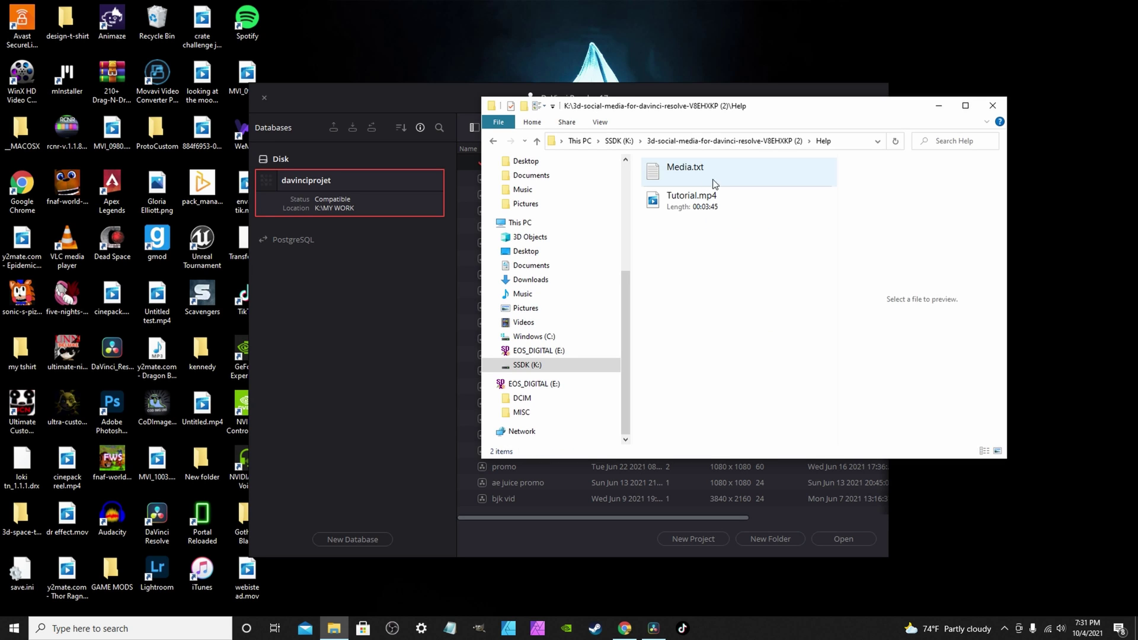
pyautogui.doubleClick(672, 205)
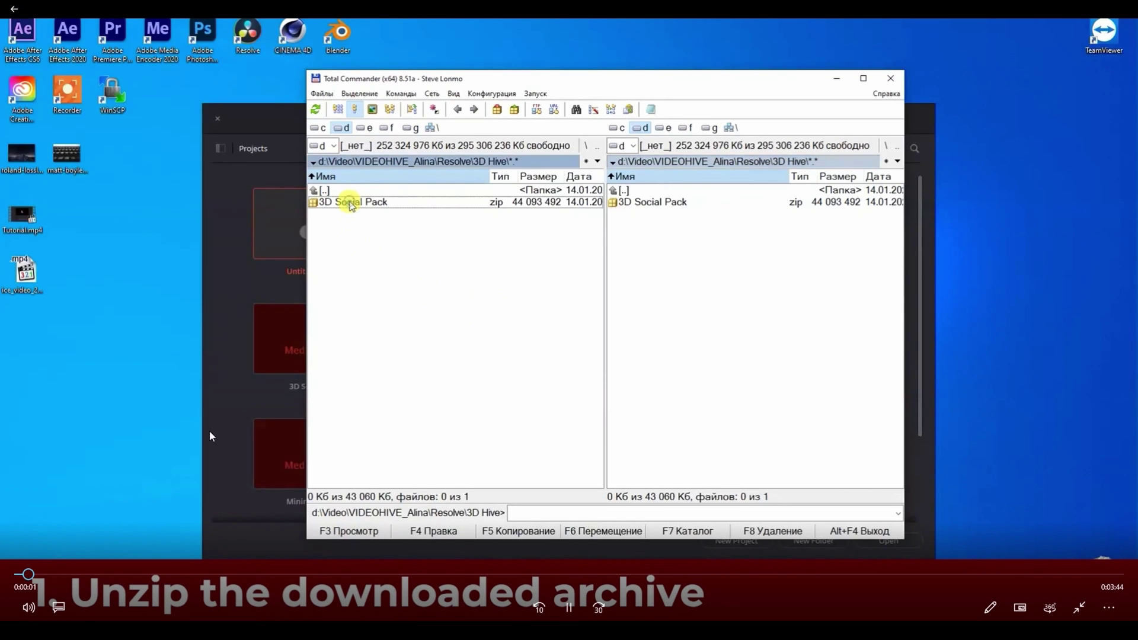
pyautogui.moveTo(32, 575); pyautogui.dragTo(101, 574)
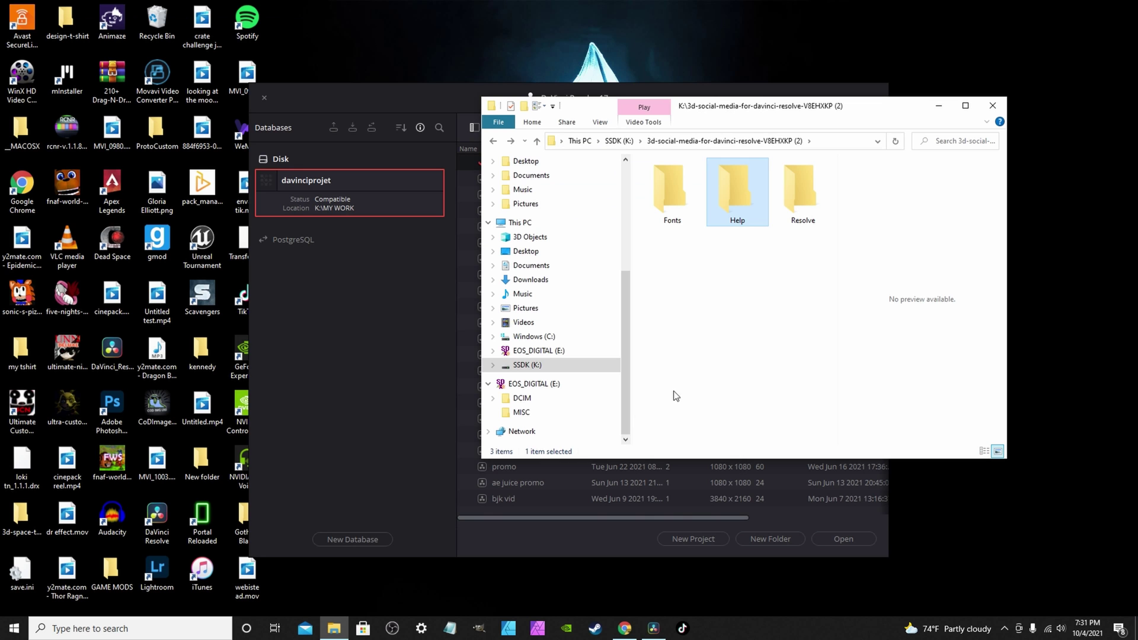
# Open Font Link.rtf from the Fonts folder in Notepad, then close it
pyautogui.doubleClick(676, 196)
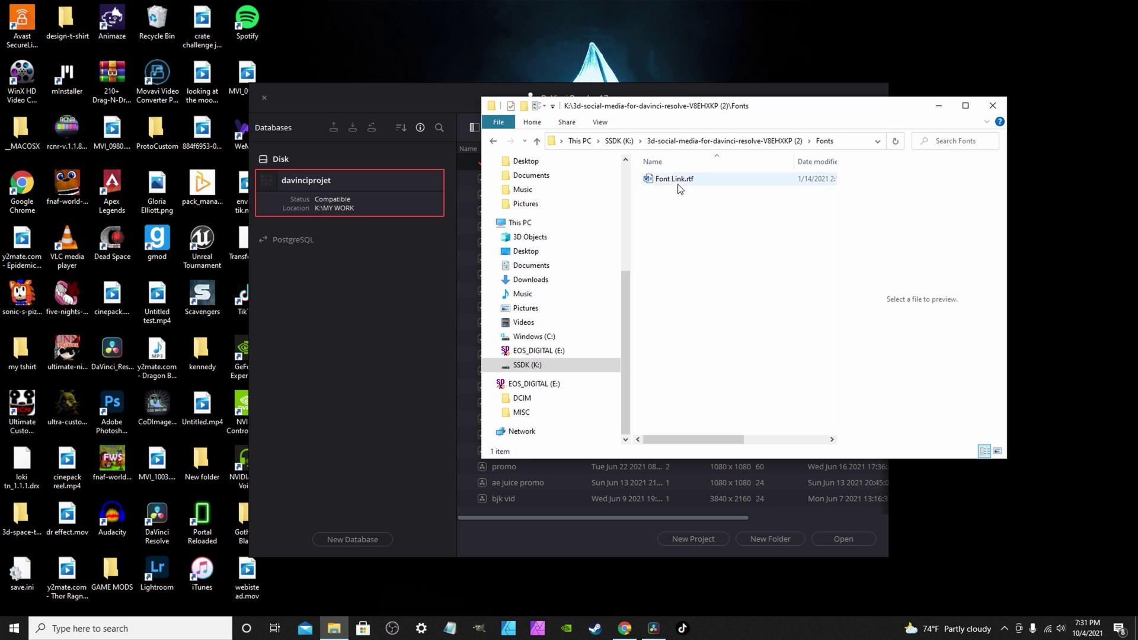
pyautogui.doubleClick(664, 179)
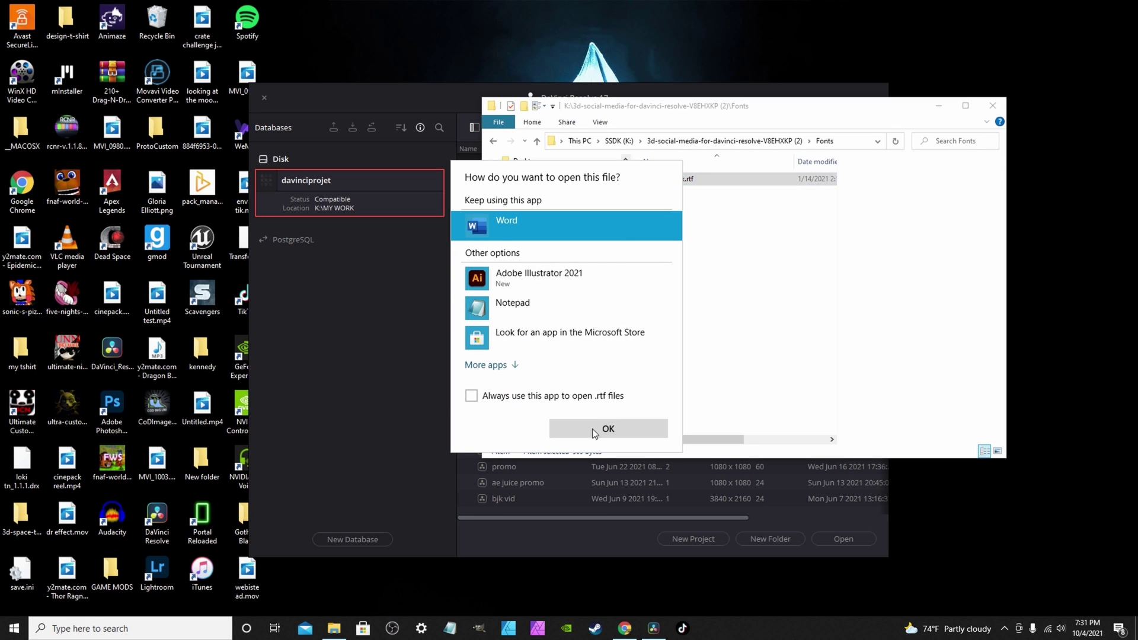
pyautogui.click(527, 306)
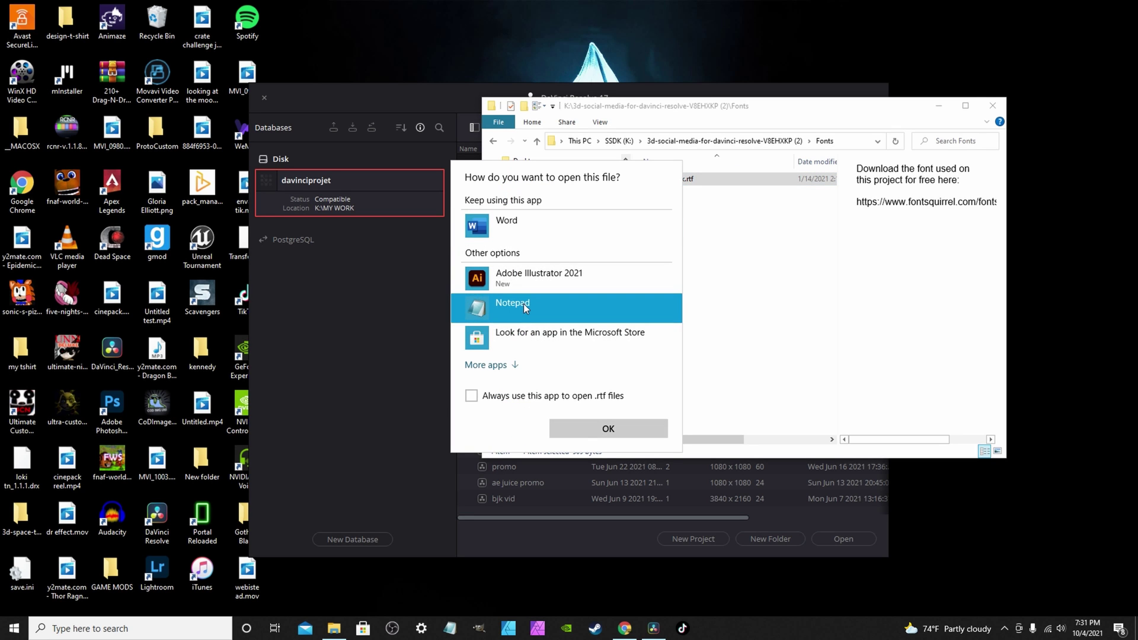
pyautogui.click(603, 428)
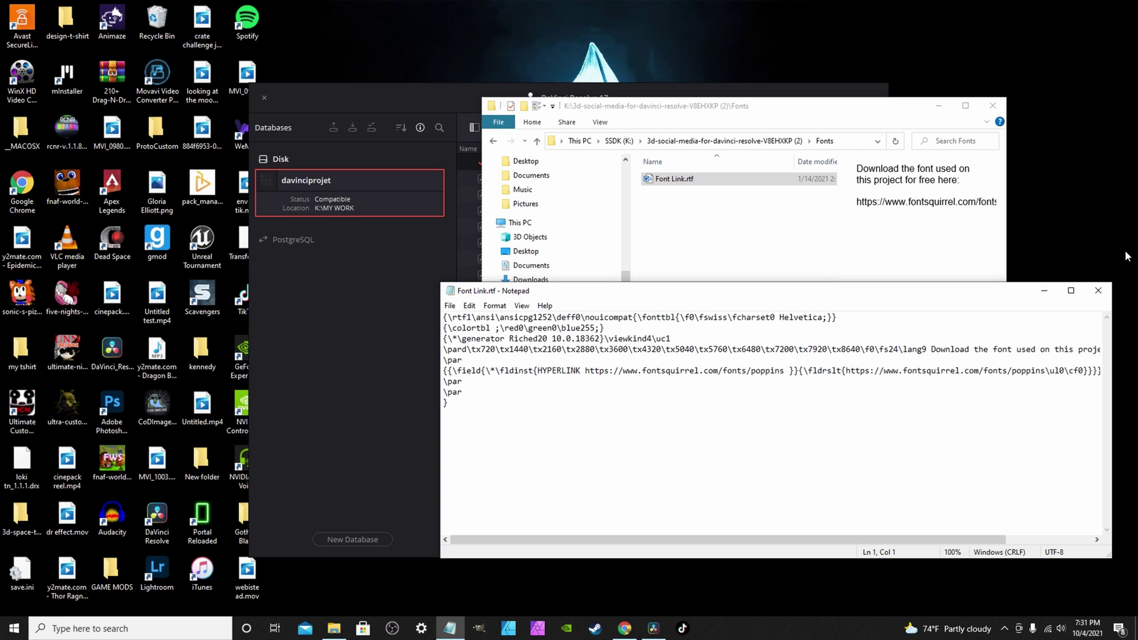
pyautogui.click(1098, 291)
# Reopen Font Link.rtf from the Fonts folder, this time in Word
pyautogui.click(493, 141)
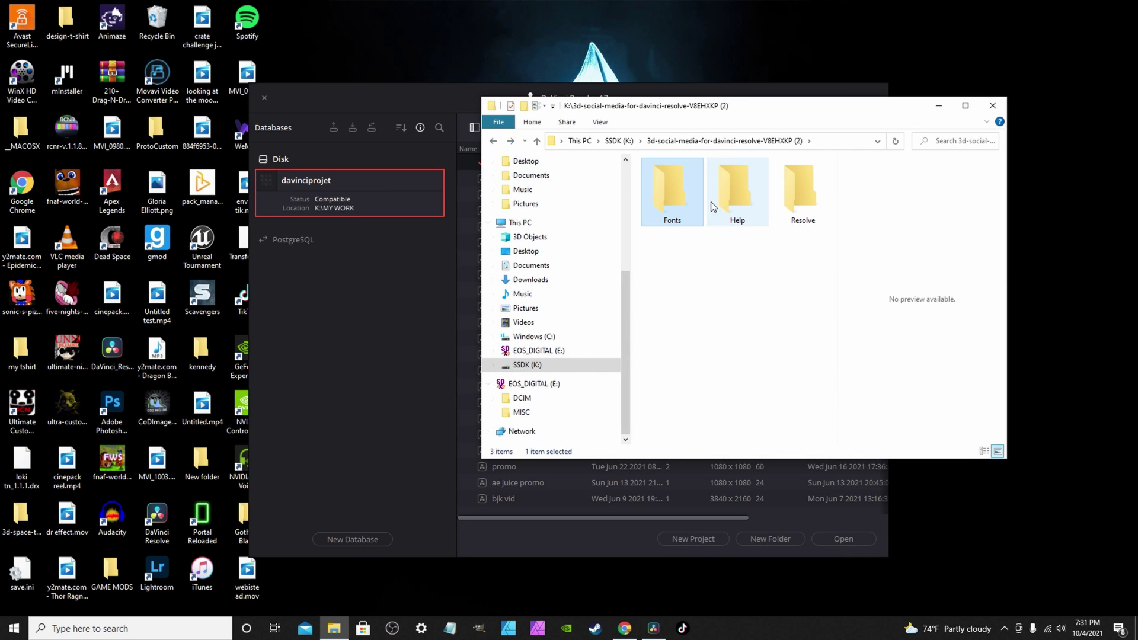
pyautogui.doubleClick(693, 198)
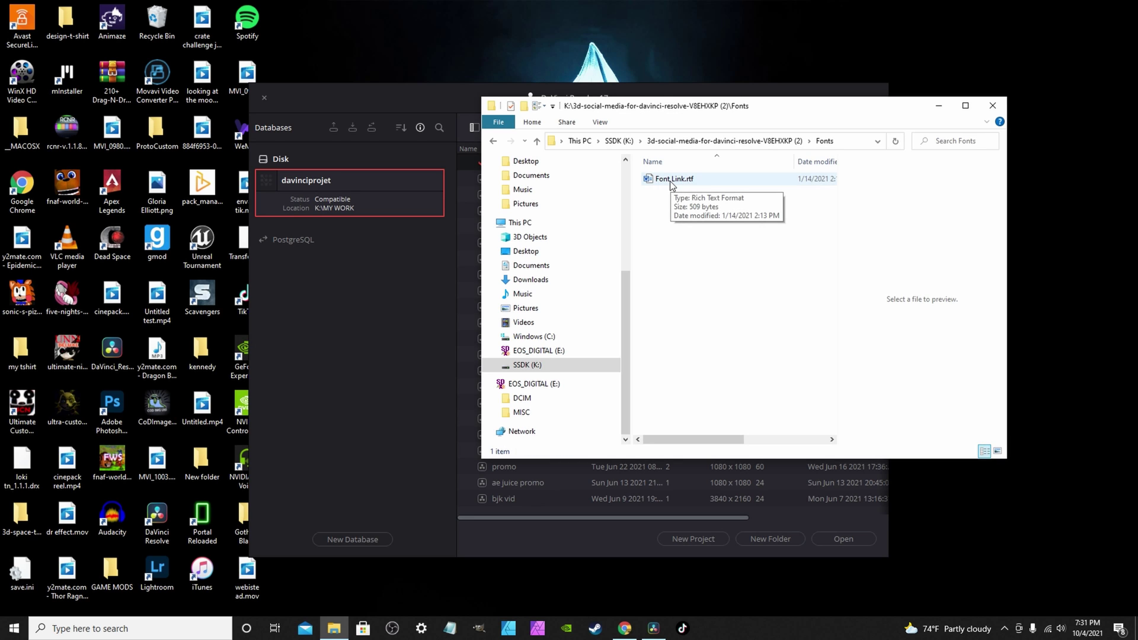
pyautogui.doubleClick(673, 179)
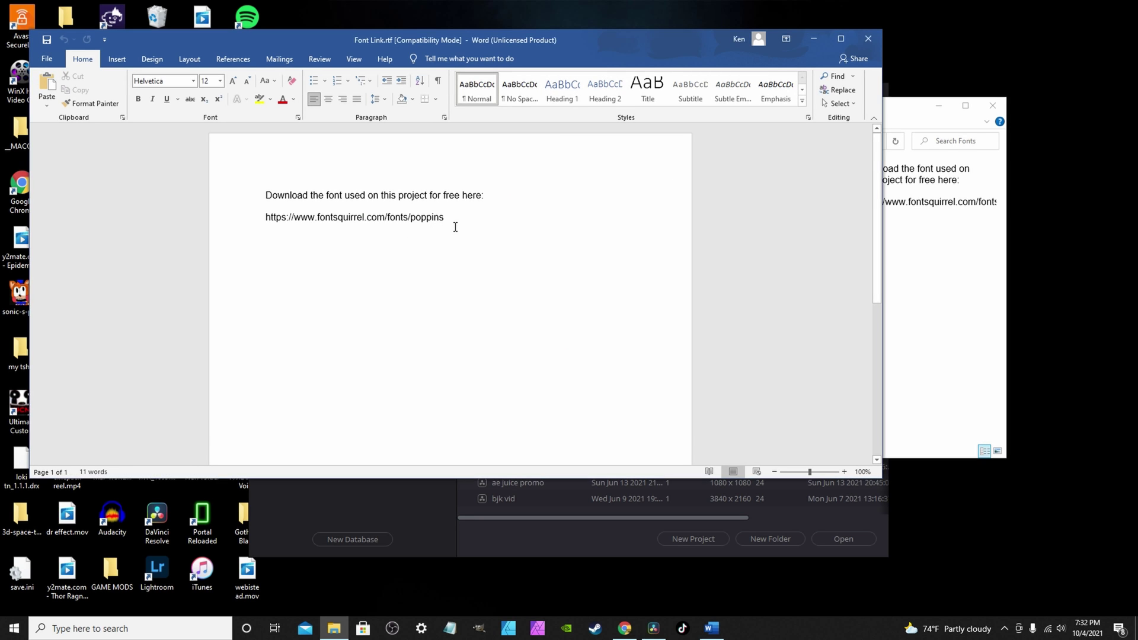
# Dismiss the Office activation prompts and follow the Font Squirrel link to the Poppins page
pyautogui.click(737, 85)
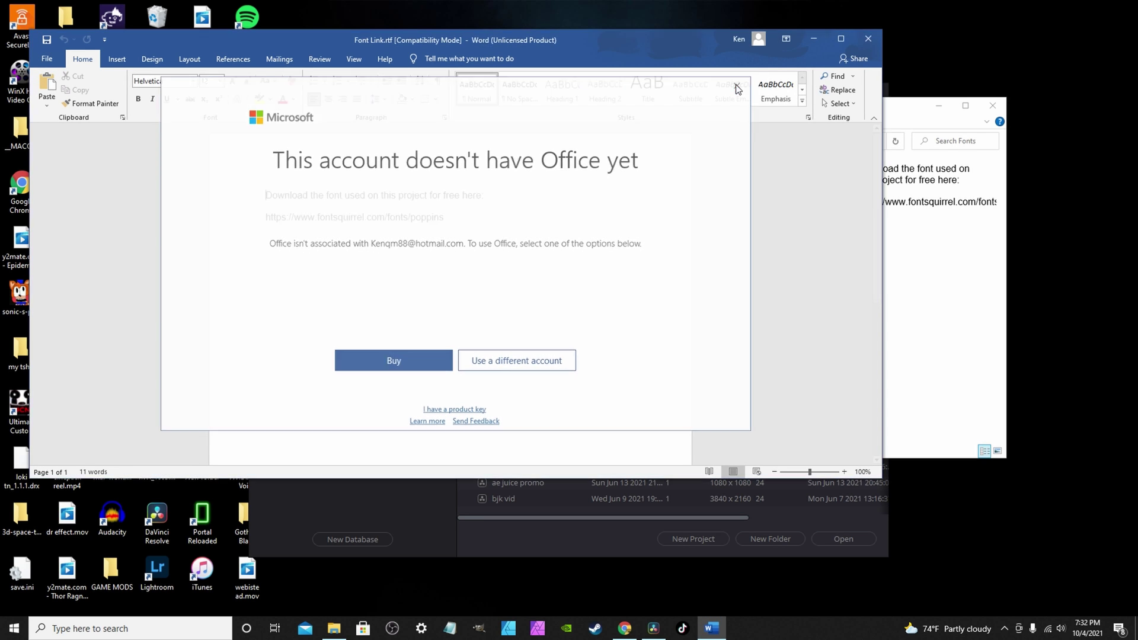
pyautogui.click(503, 316)
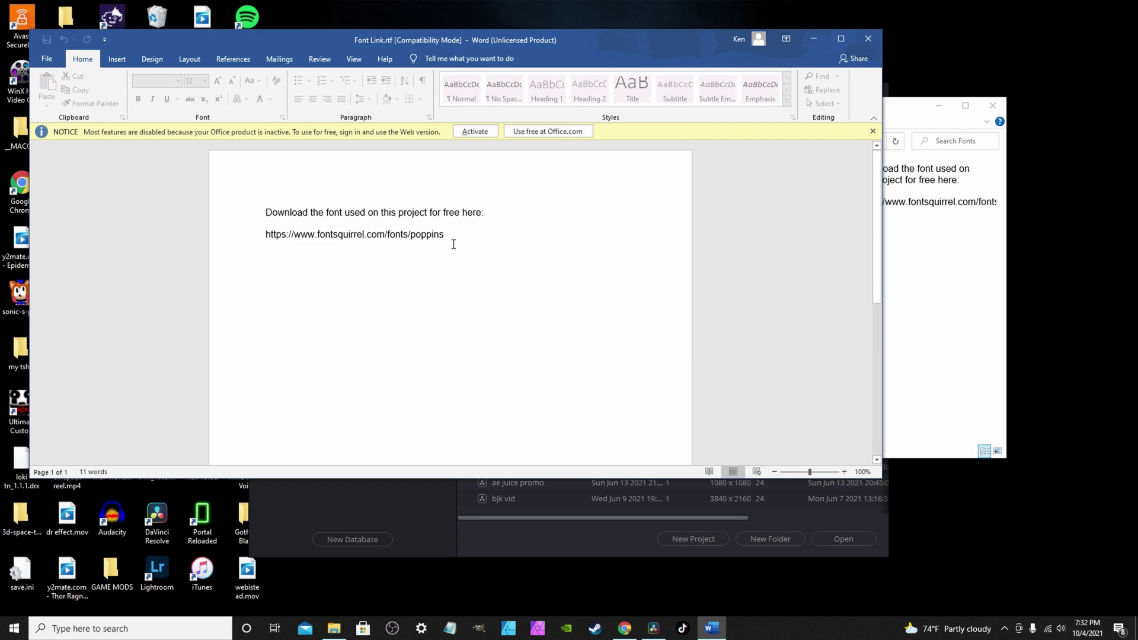
pyautogui.moveTo(453, 242); pyautogui.dragTo(304, 240)
pyautogui.rightClick(311, 238)
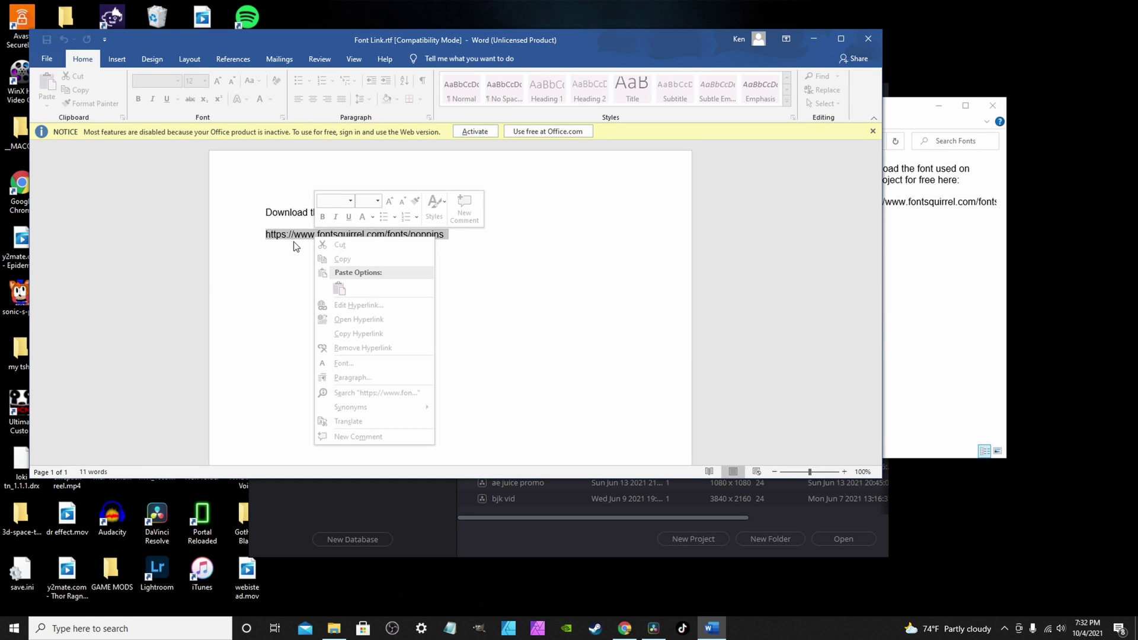
pyautogui.click(359, 319)
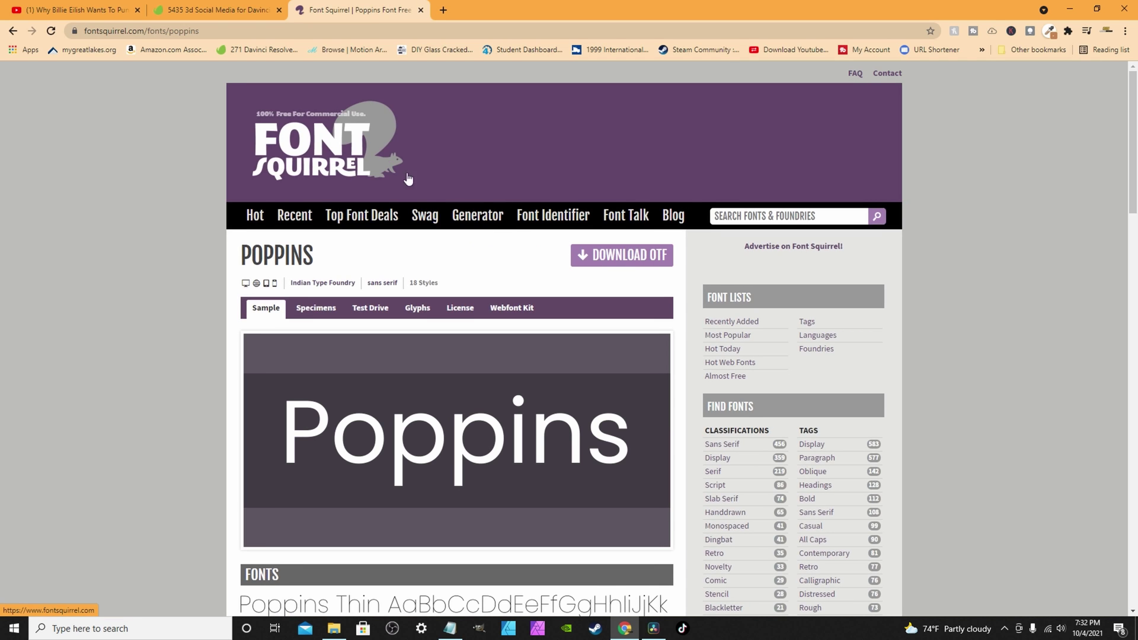
# Look over the Poppins page on Font Squirrel and download the OTF package
pyautogui.scroll(-5, 518, 233)
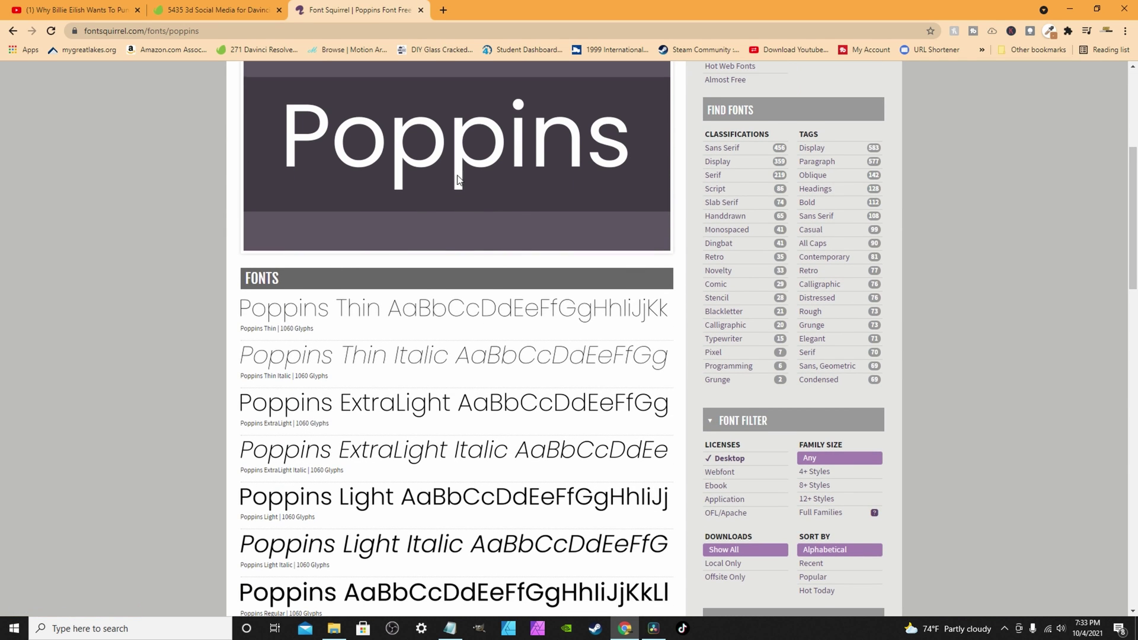
pyautogui.scroll(-10, 458, 180)
pyautogui.scroll(15, 642, 328)
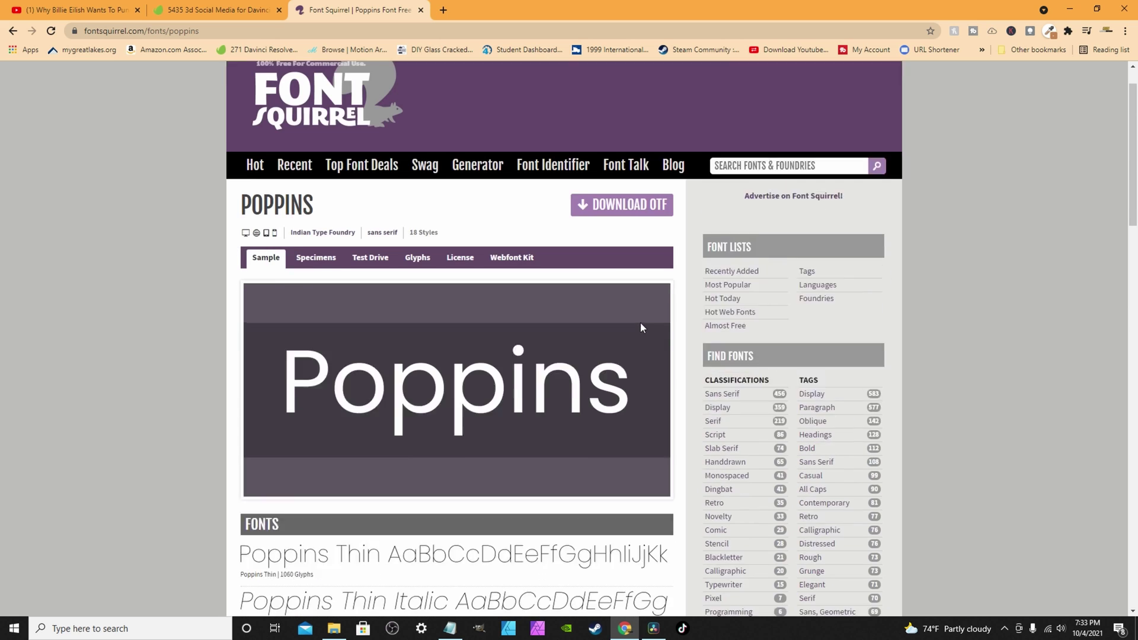
pyautogui.scroll(1, 641, 324)
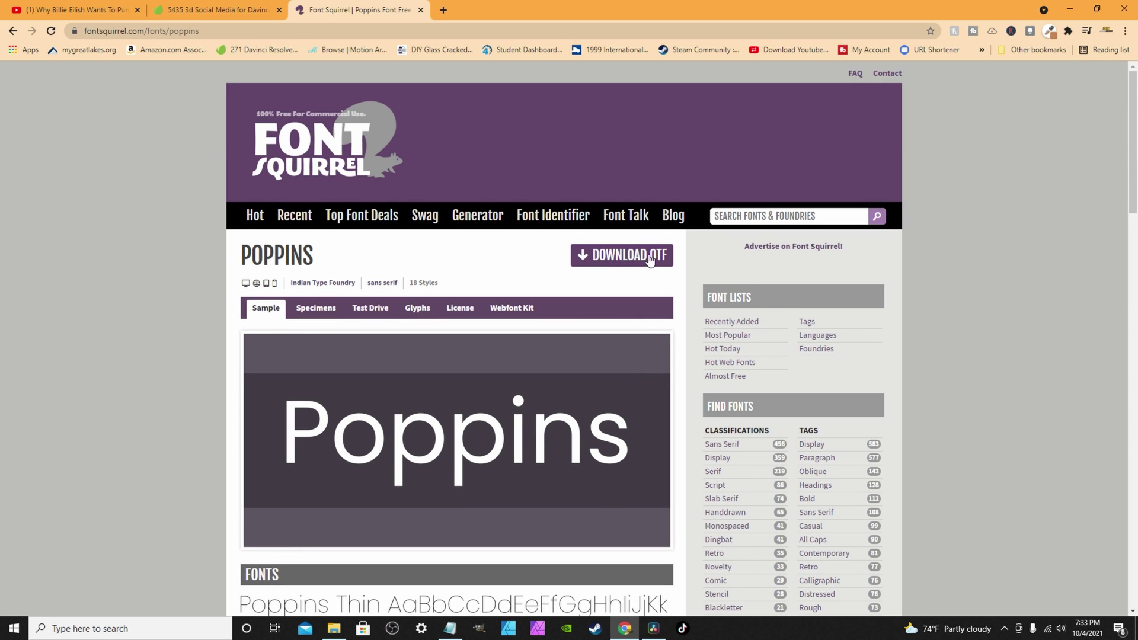
pyautogui.click(613, 260)
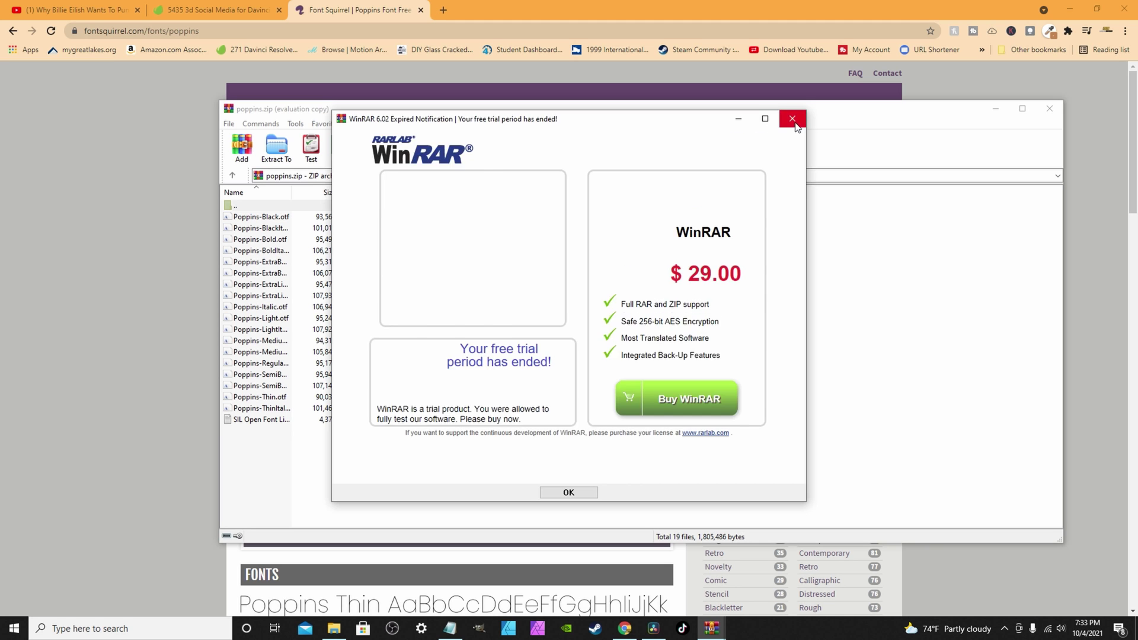
# Extract poppins.zip into a new K:\poppins folder and close WinRAR
pyautogui.click(793, 119)
pyautogui.click(280, 153)
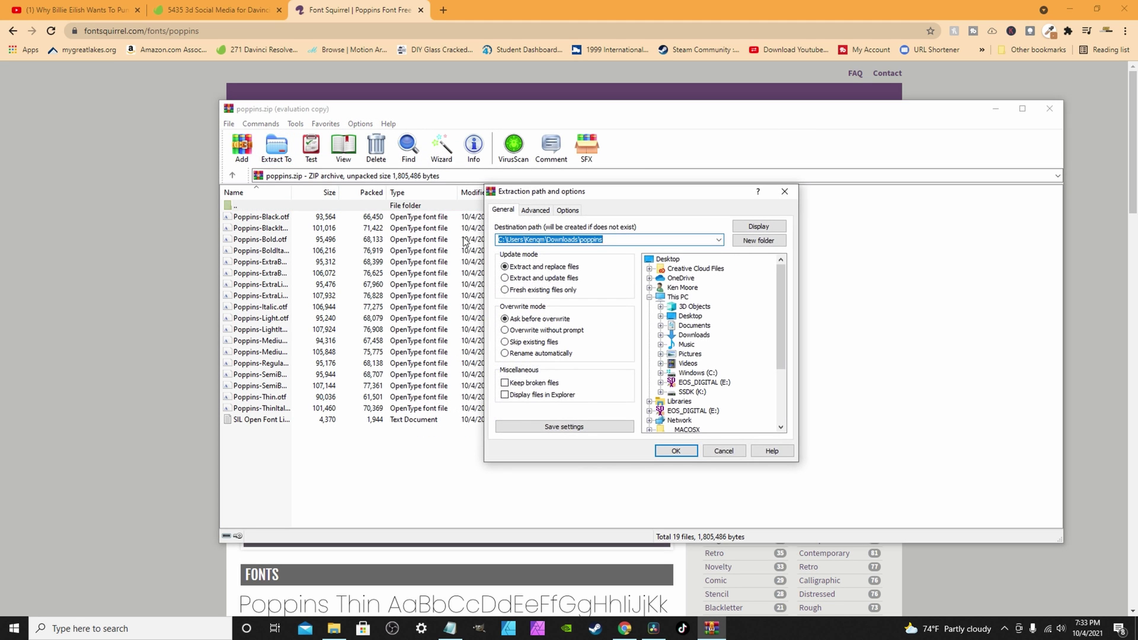
pyautogui.click(664, 392)
pyautogui.click(744, 244)
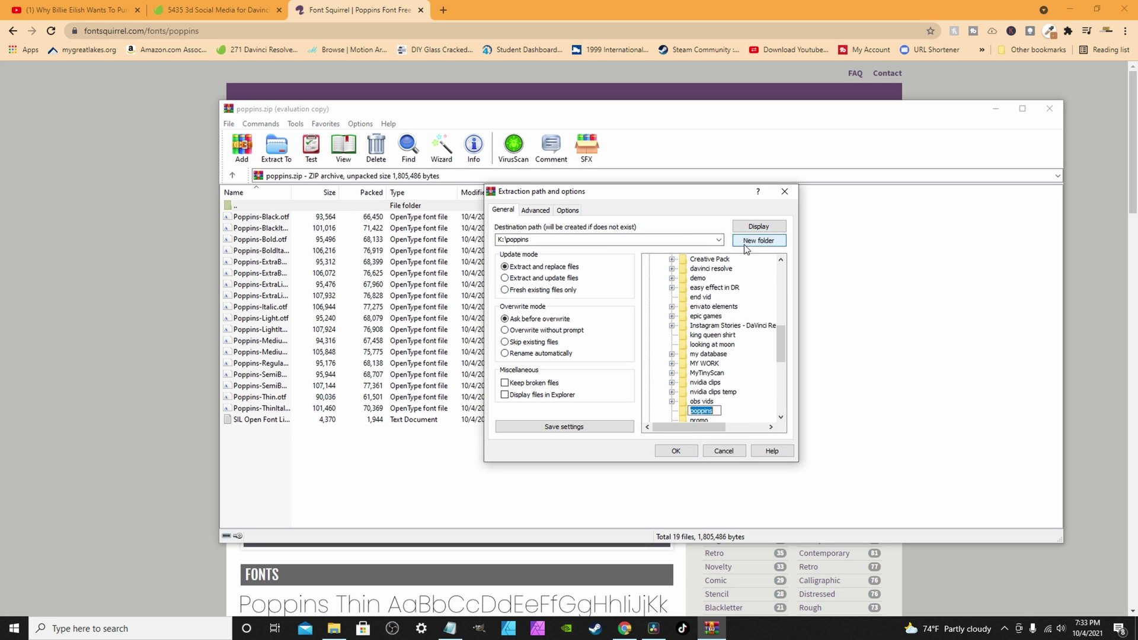
pyautogui.click(677, 451)
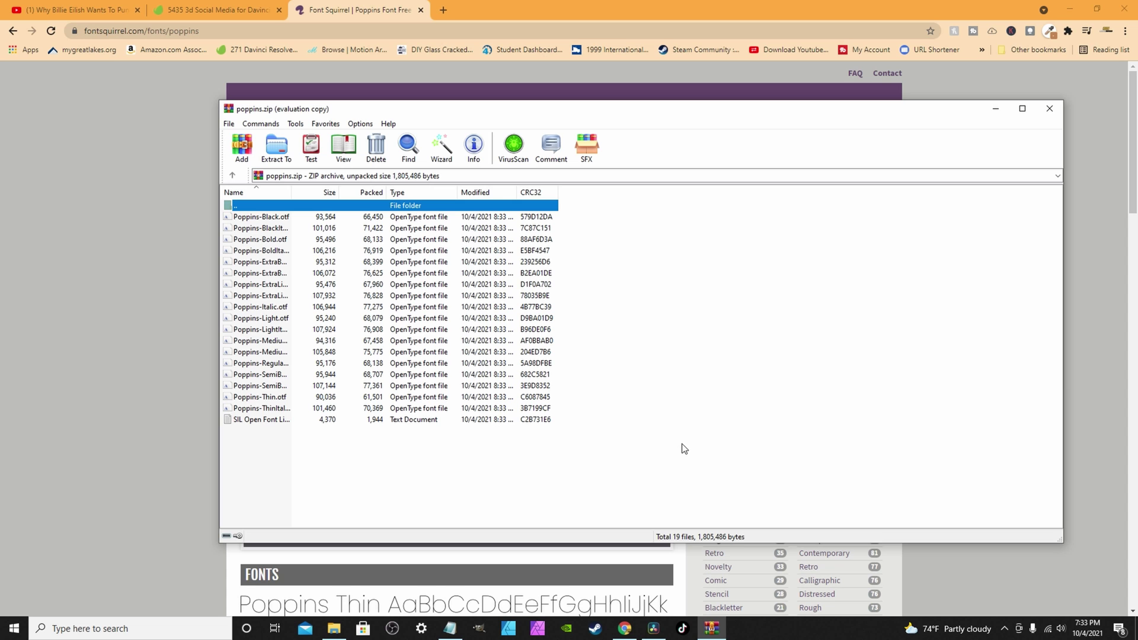
pyautogui.click(1048, 107)
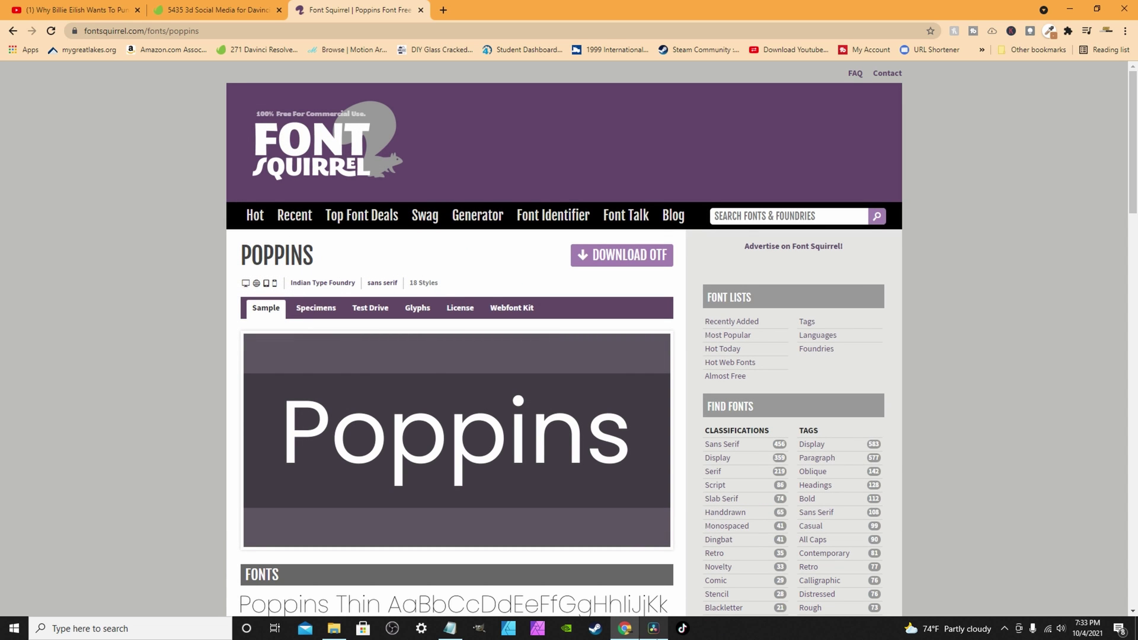
# Open the poppins folder on drive K: in File Explorer
pyautogui.click(334, 629)
pyautogui.click(526, 365)
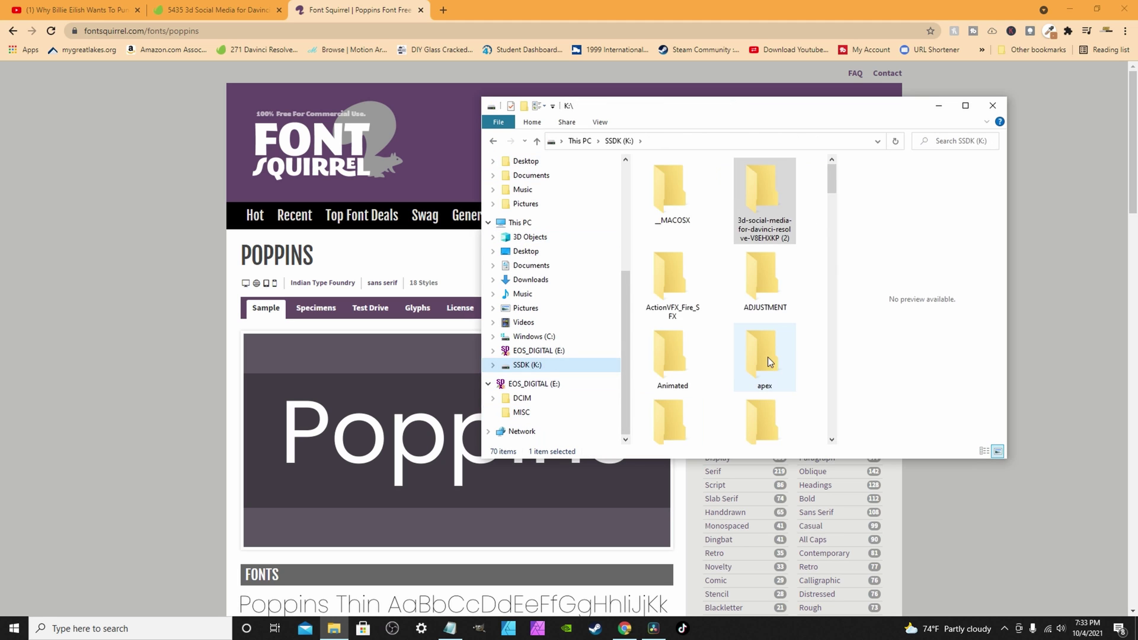
pyautogui.scroll(-3, 771, 344)
pyautogui.press('p')
pyautogui.doubleClick(763, 204)
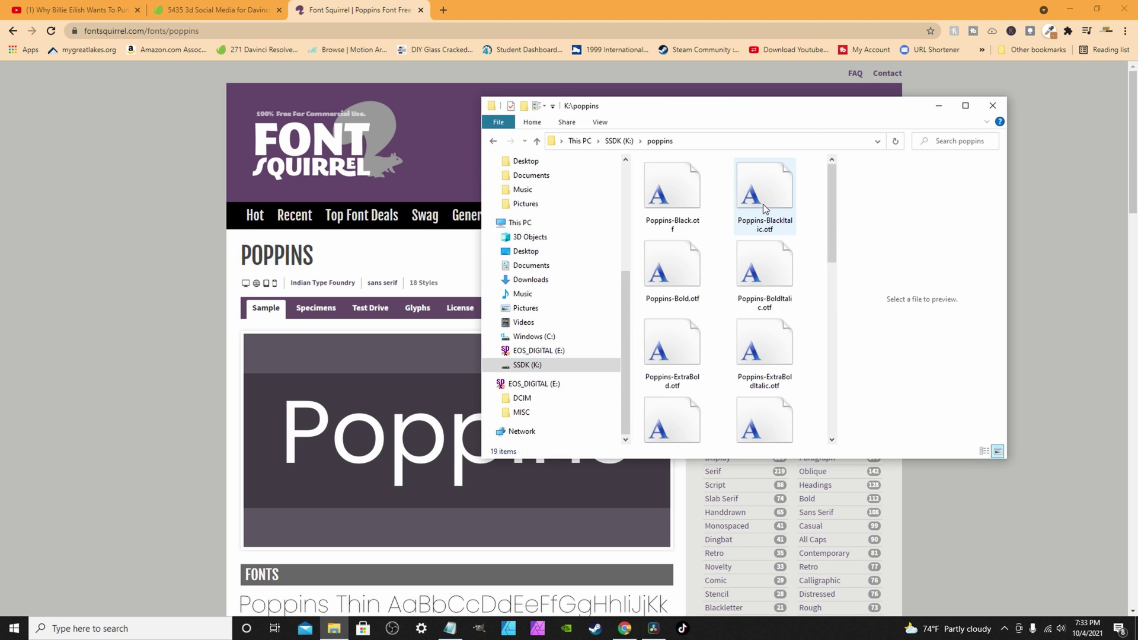
pyautogui.scroll(-6, 798, 376)
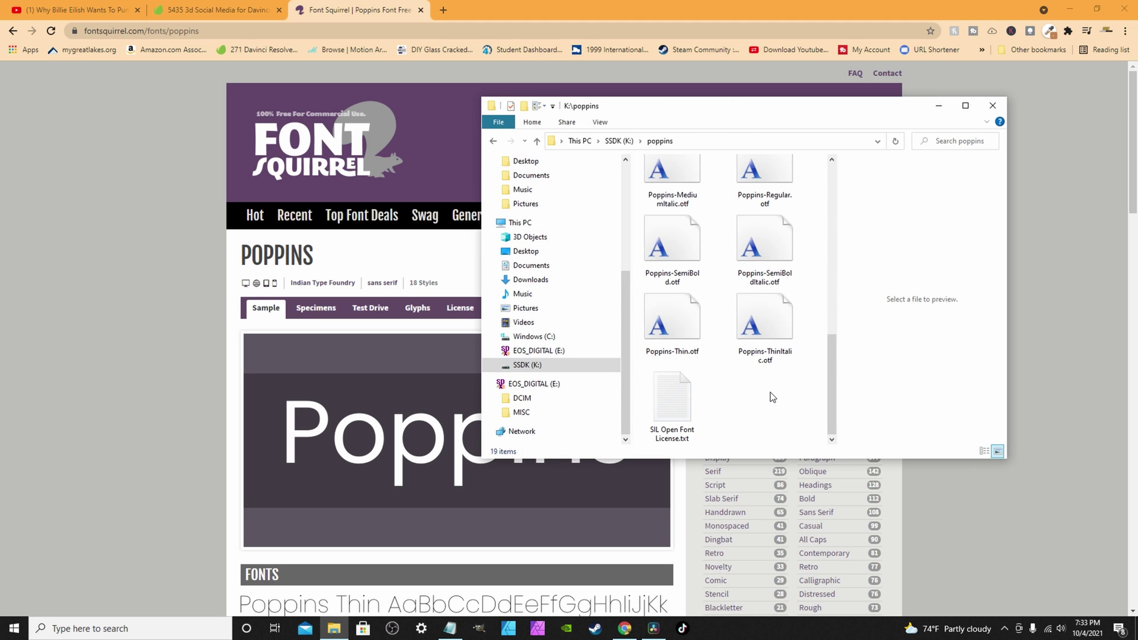
# Install all 18 Poppins OTF fonts, excluding the licence text file
pyautogui.hotkey('ctrl', 'a')
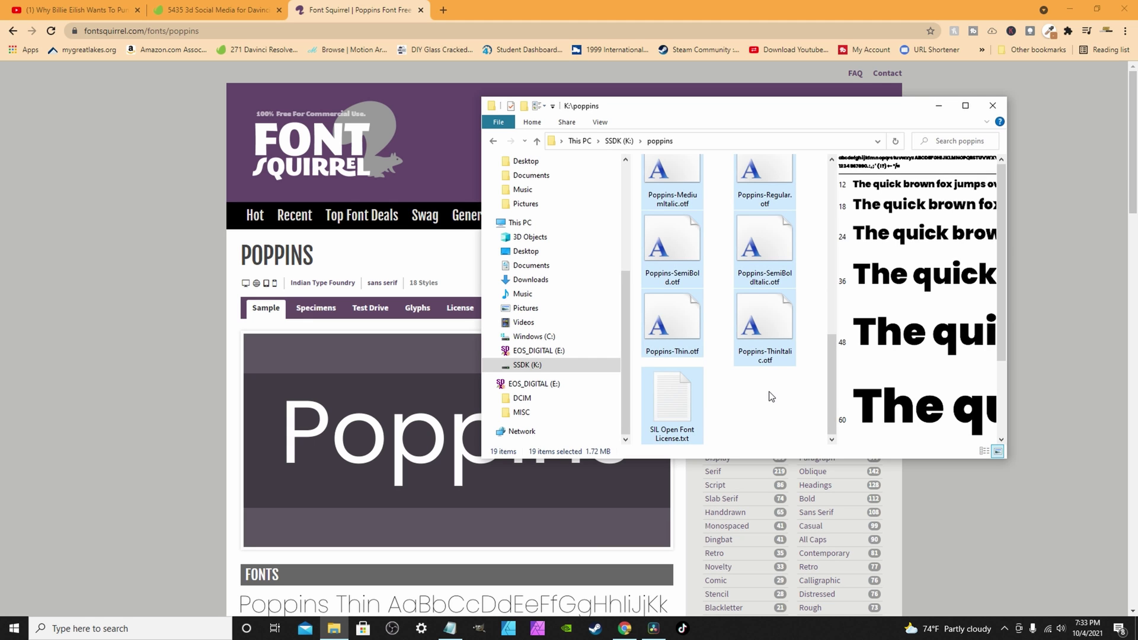
pyautogui.keyDown('ctrl'); pyautogui.click(671, 413); pyautogui.keyUp('ctrl')
pyautogui.doubleClick(648, 107)
pyautogui.rightClick(648, 109)
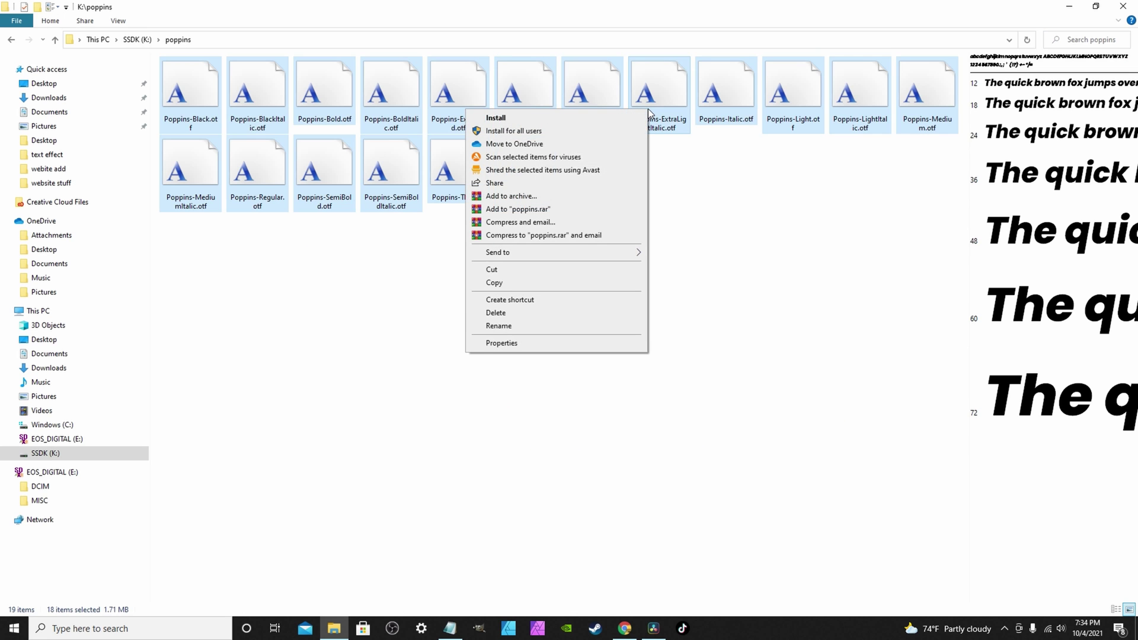
pyautogui.click(497, 119)
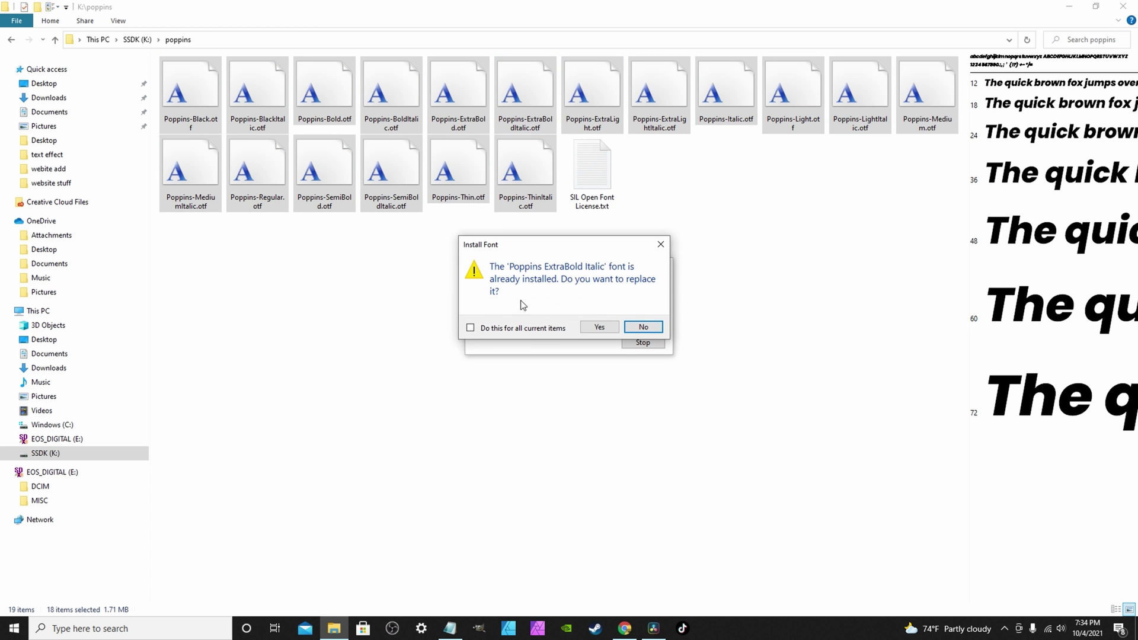
pyautogui.click(599, 327)
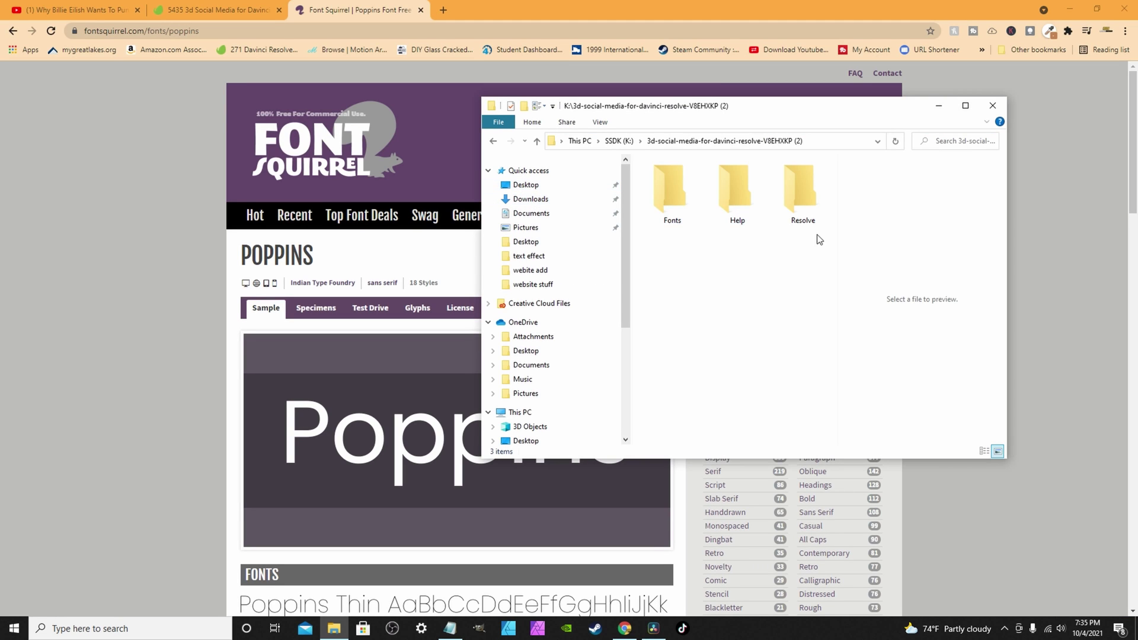
# Select 3D Social Media.dra in the pack's Resolve folder, then switch to DaVinci Resolve's Project Manager
pyautogui.doubleClick(806, 197)
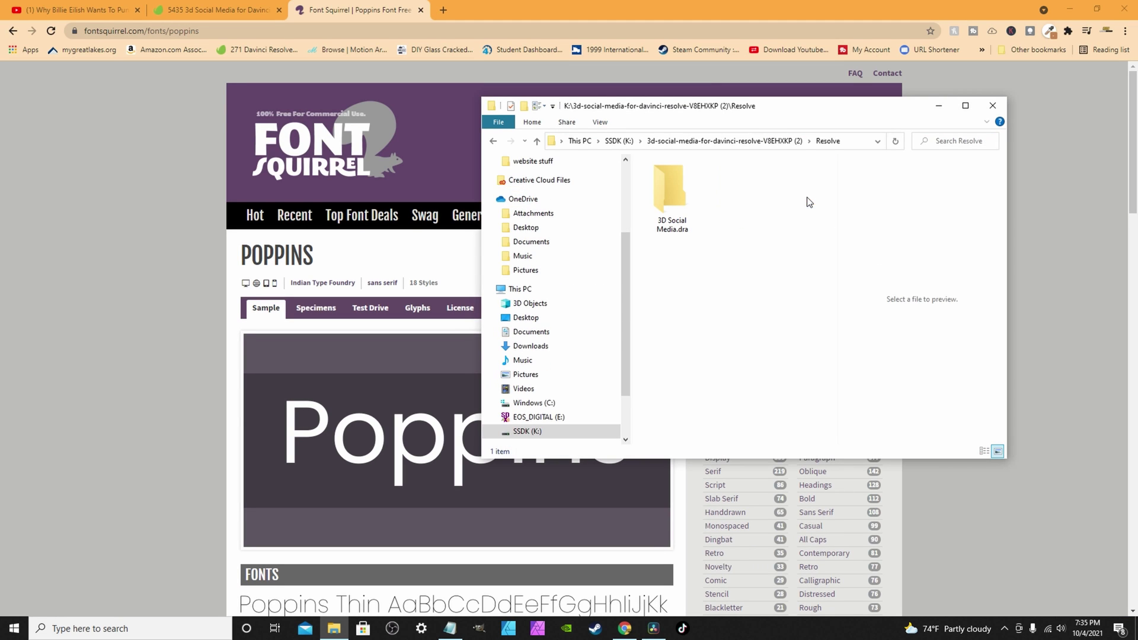
pyautogui.rightClick(671, 203)
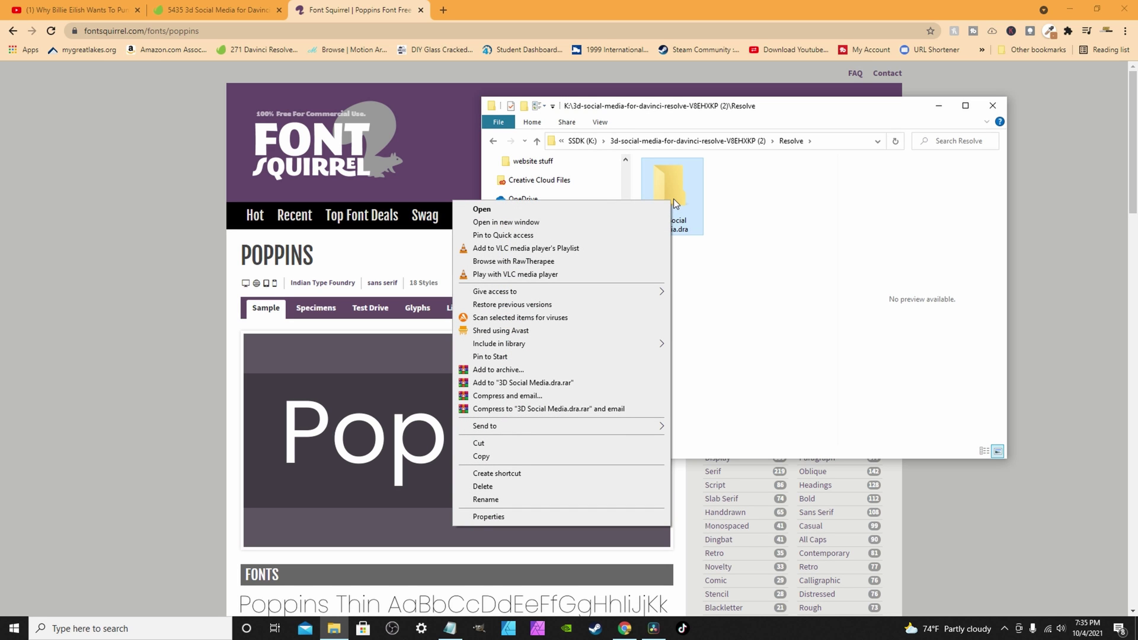
pyautogui.click(740, 204)
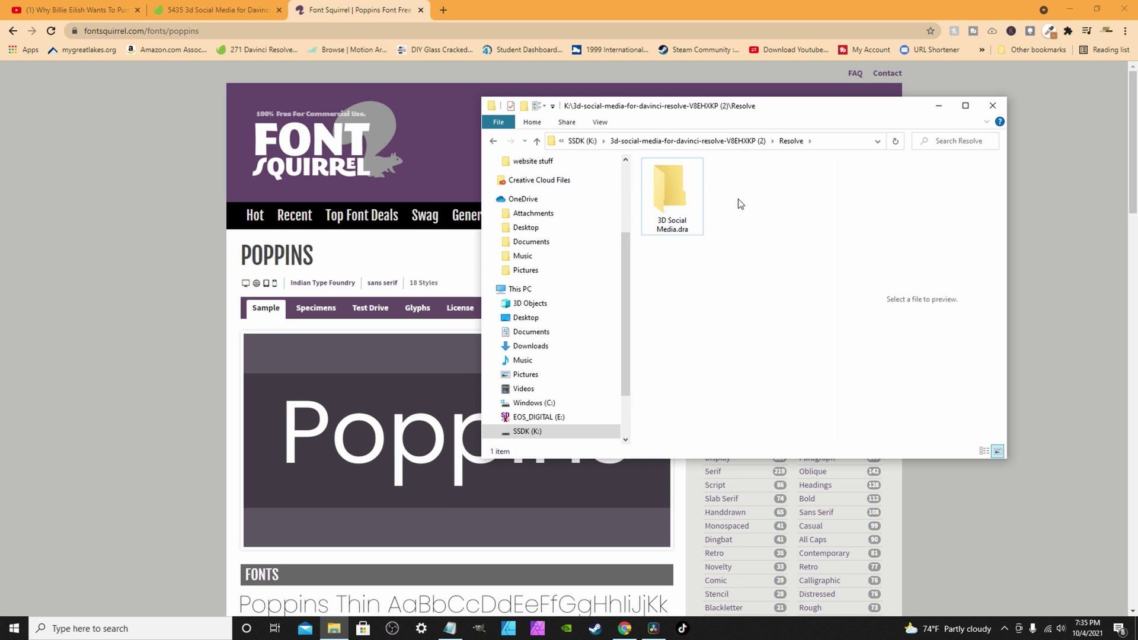
pyautogui.click(683, 207)
pyautogui.click(654, 628)
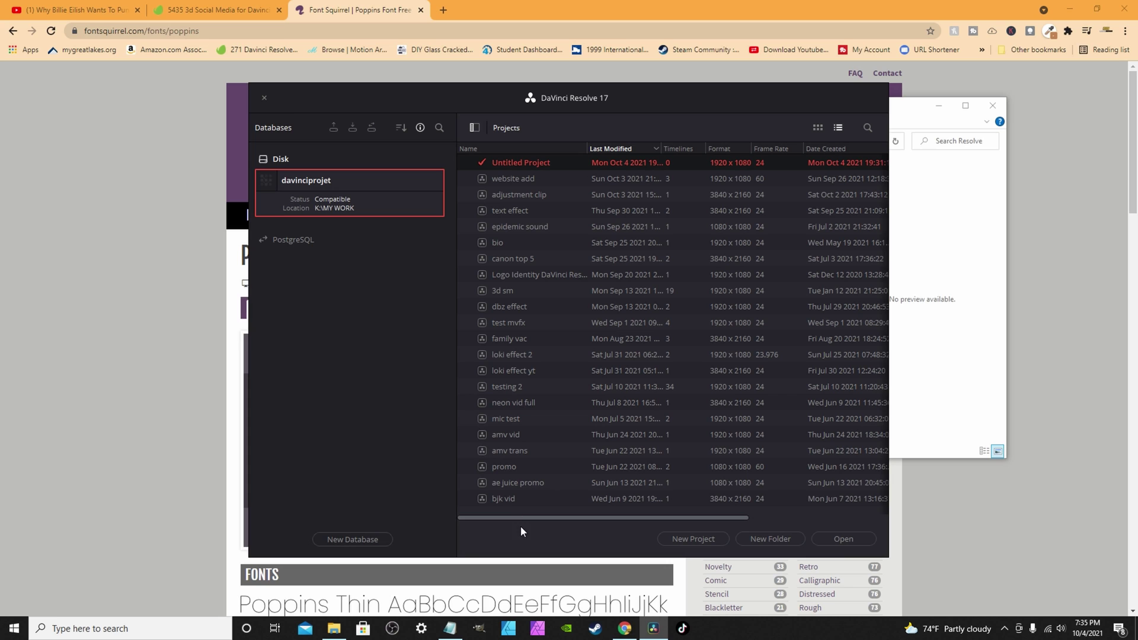
# Restore the project archive 3D Social Media.dra from the template's Resolve folder on K:
pyautogui.rightClick(467, 451)
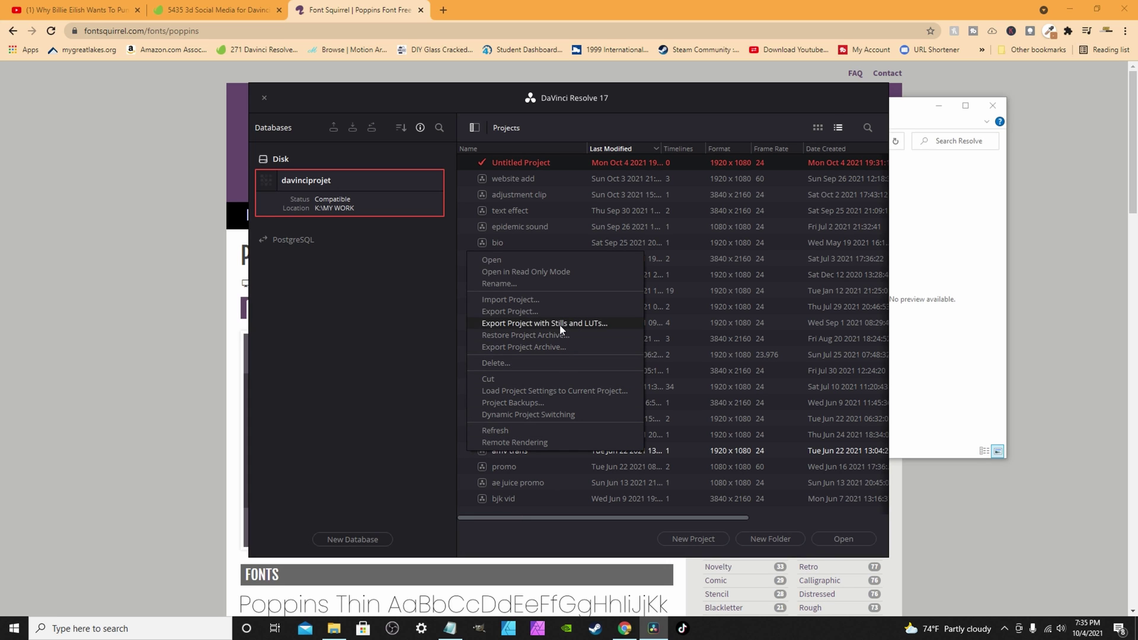
pyautogui.click(521, 337)
pyautogui.click(317, 341)
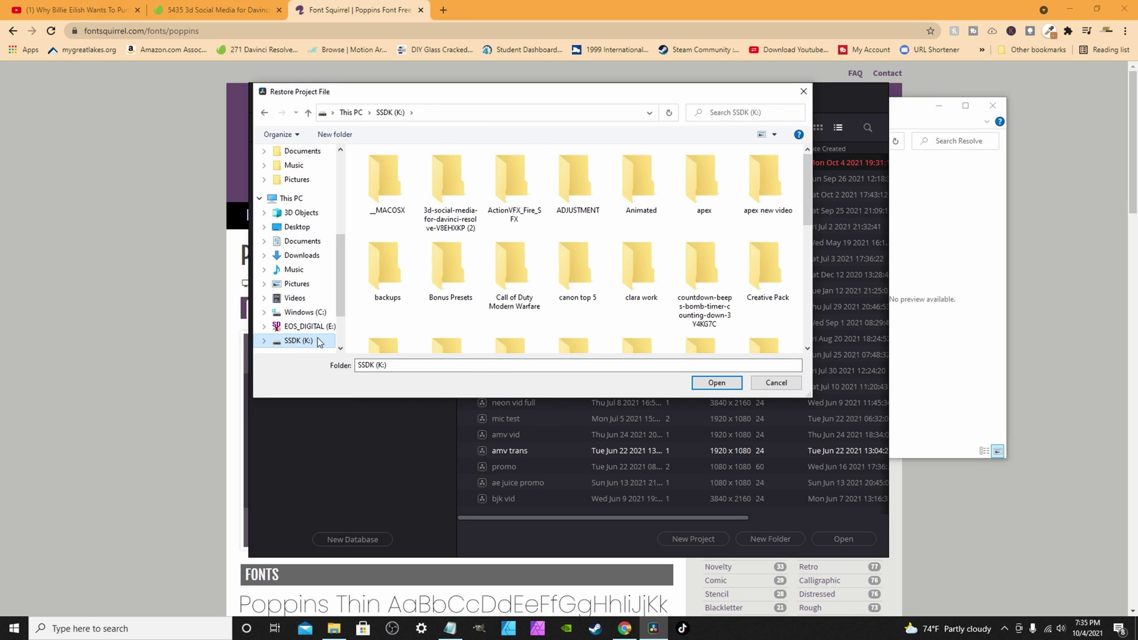
pyautogui.doubleClick(454, 187)
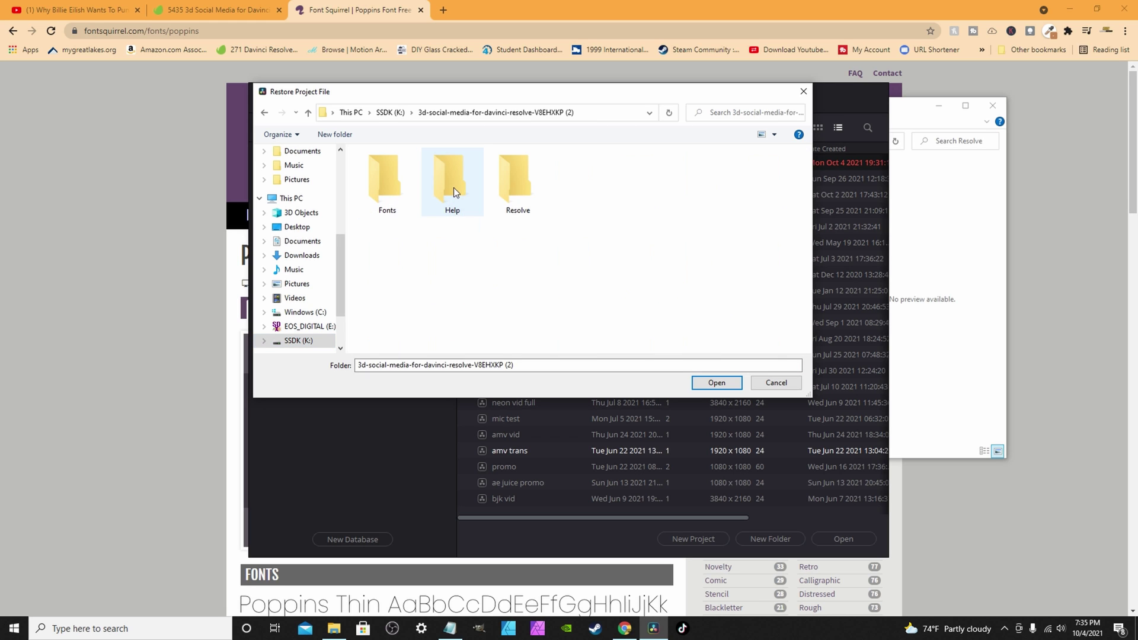
pyautogui.doubleClick(517, 202)
pyautogui.click(392, 193)
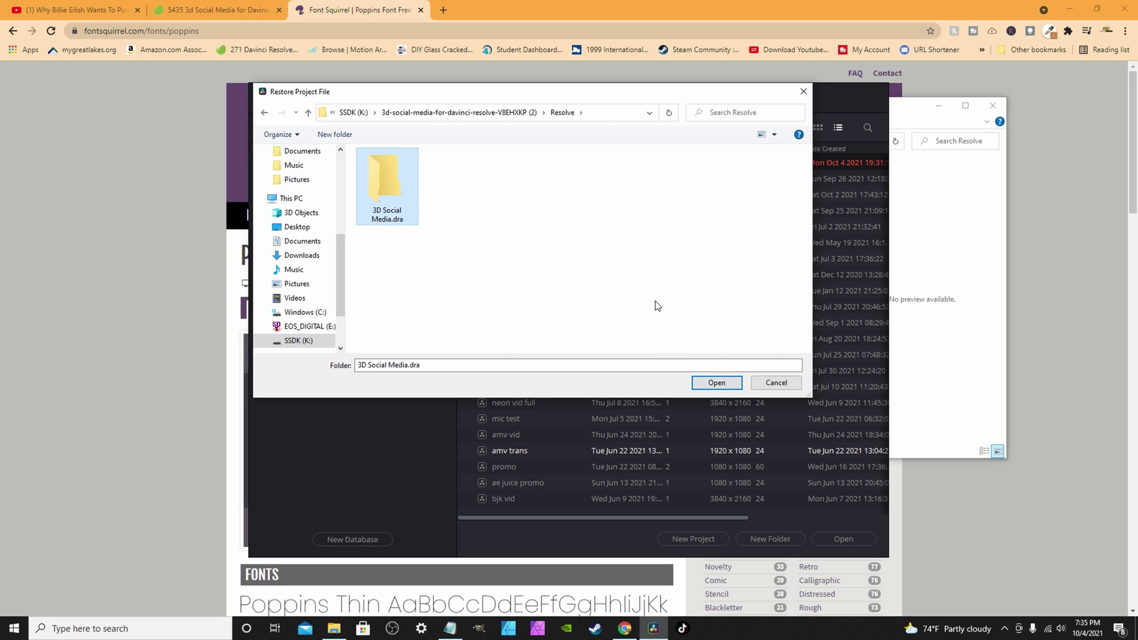
pyautogui.click(713, 384)
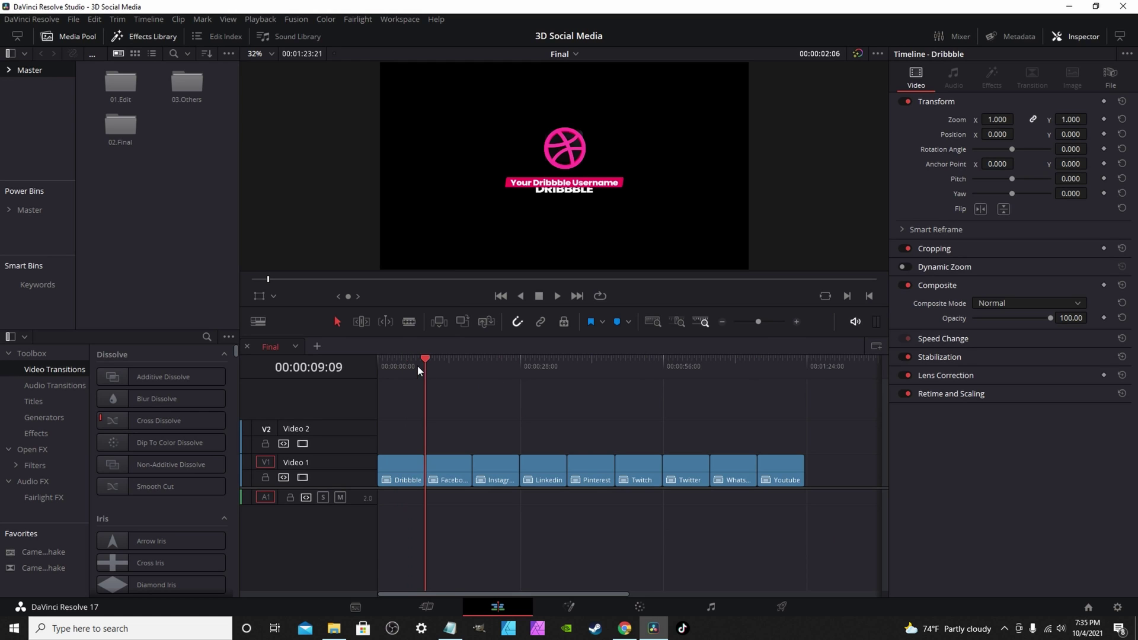
# Preview the Edit Youtube clip, then load the Final timeline from the timeline list
pyautogui.moveTo(417, 365); pyautogui.dragTo(750, 426)
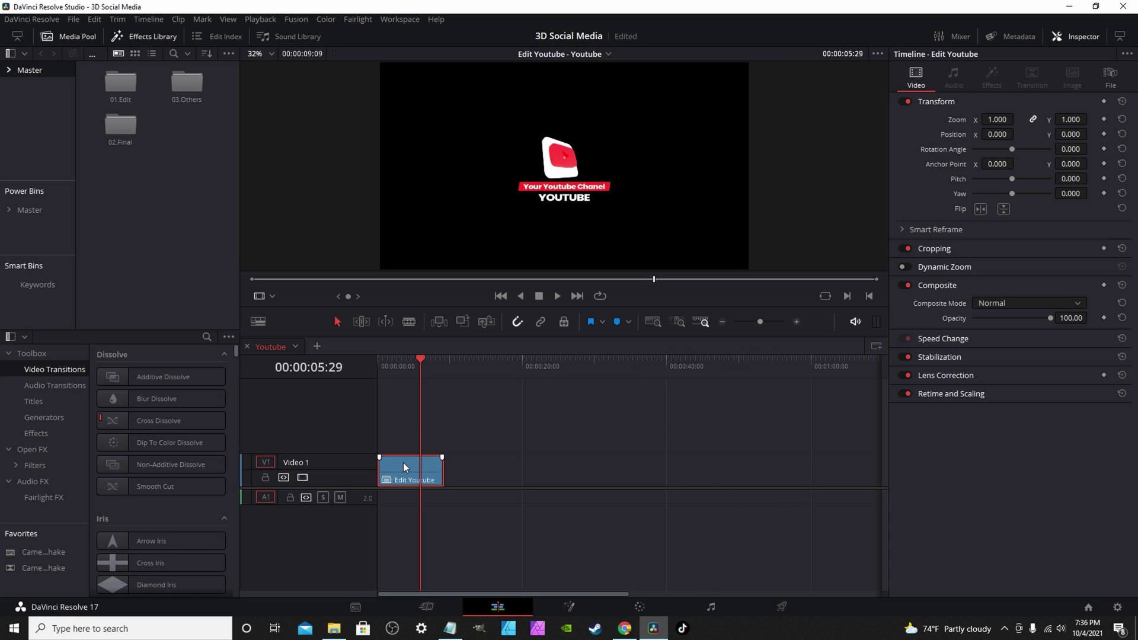
pyautogui.click(295, 346)
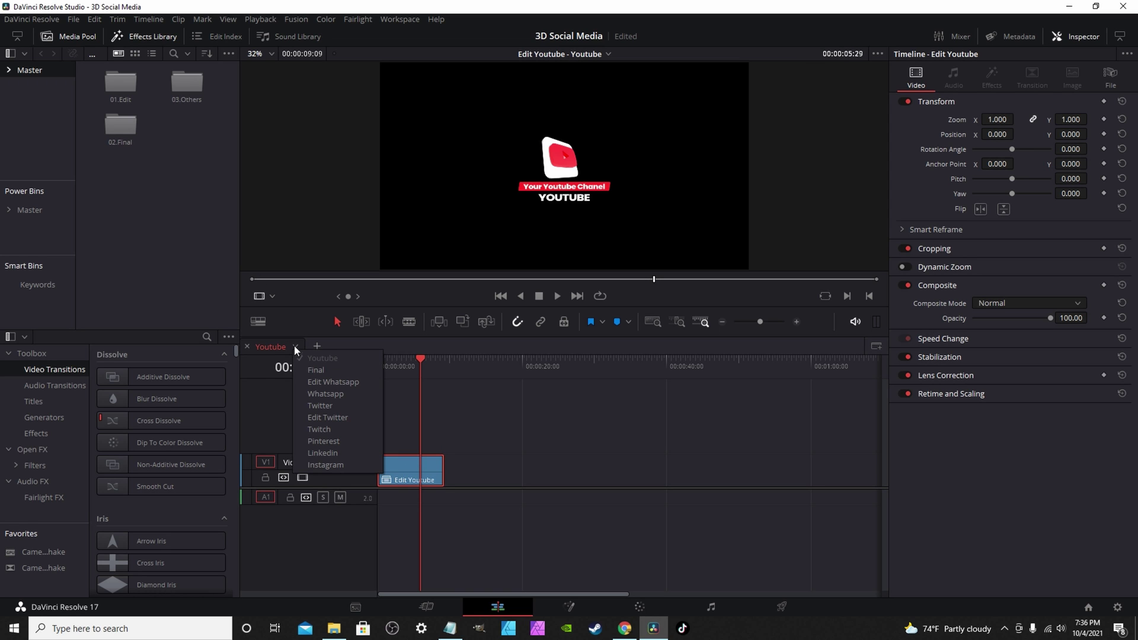
pyautogui.doubleClick(130, 92)
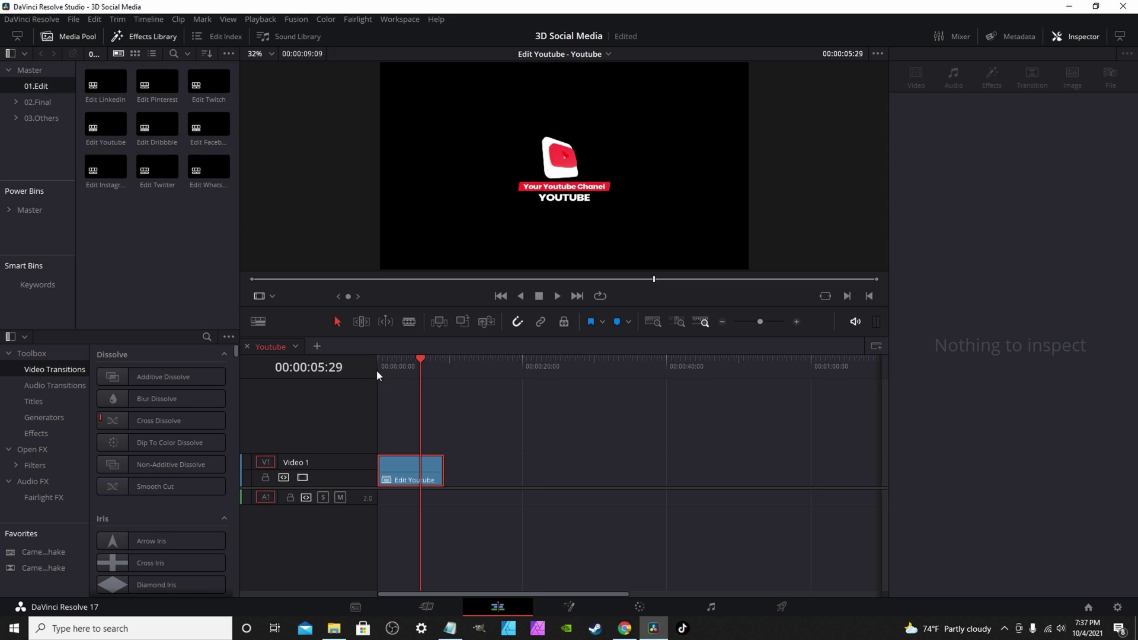
pyautogui.click(295, 347)
pyautogui.click(317, 370)
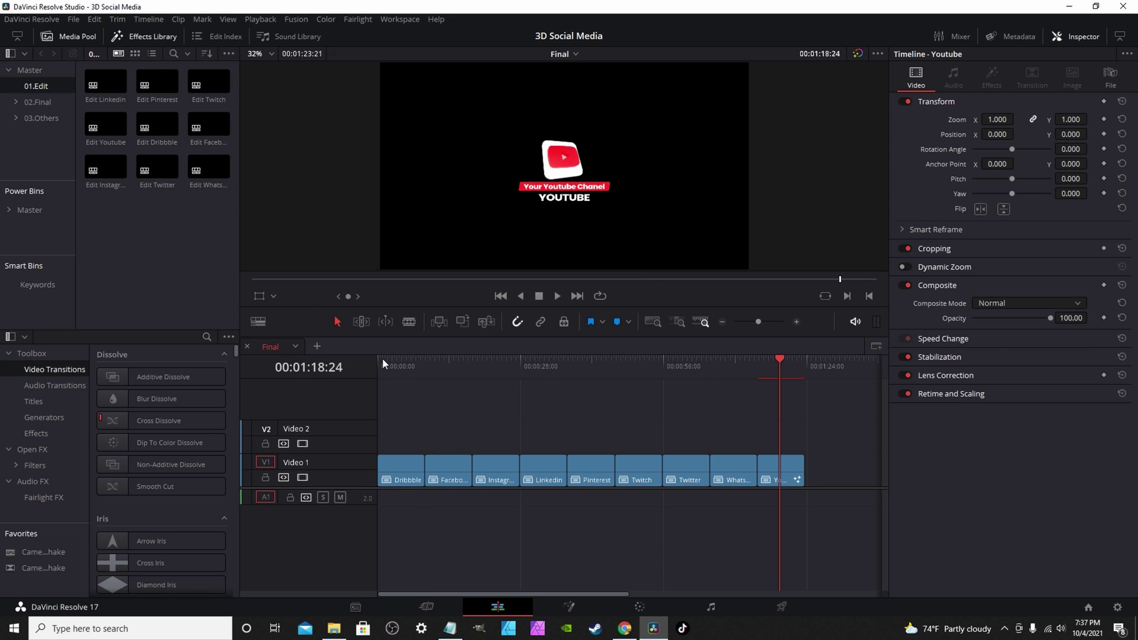
# Scrub back to the Twitch card and open the 01.Edit bin from the Master bin
pyautogui.moveTo(435, 357); pyautogui.dragTo(382, 361)
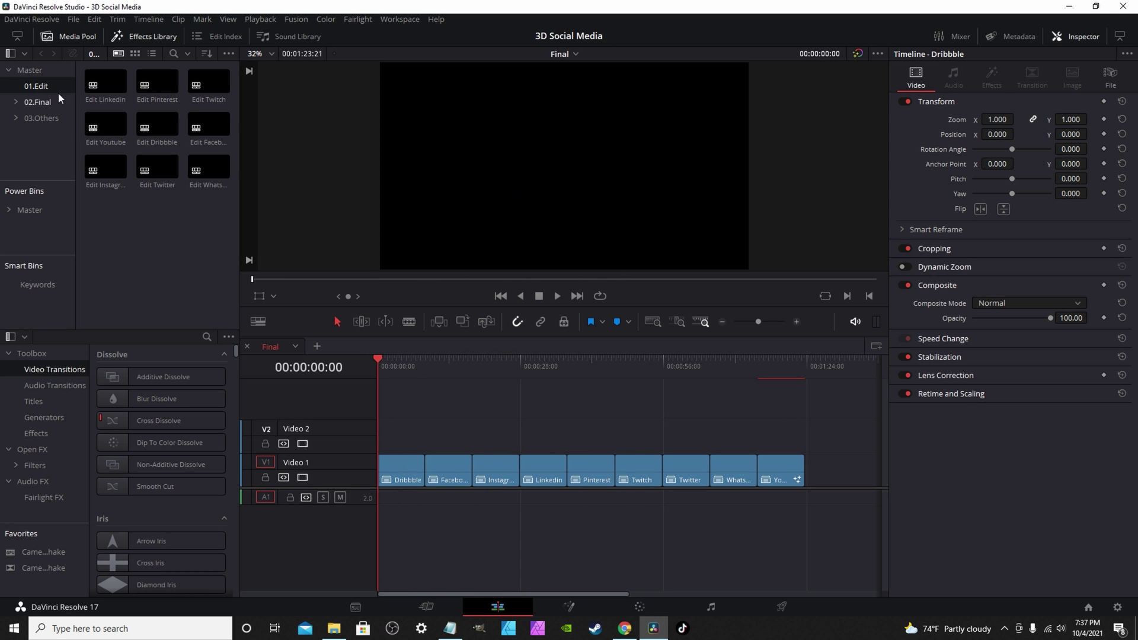
pyautogui.click(13, 67)
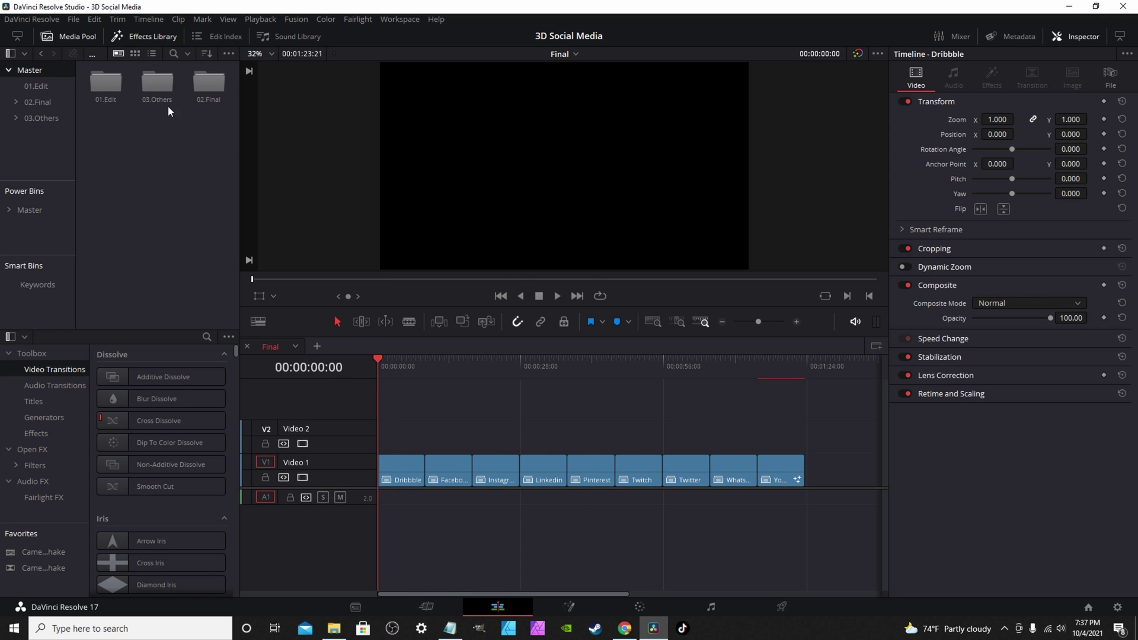
pyautogui.doubleClick(107, 90)
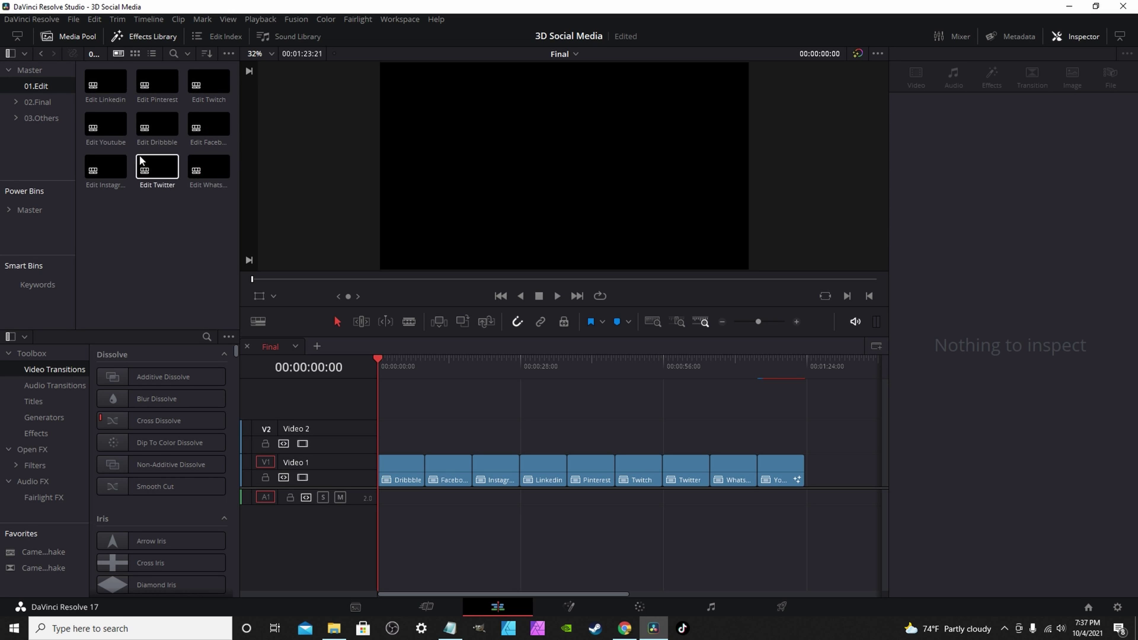
# Open the Edit Youtube timeline, rewind to its start, and begin retyping the channel-name text
pyautogui.doubleClick(104, 139)
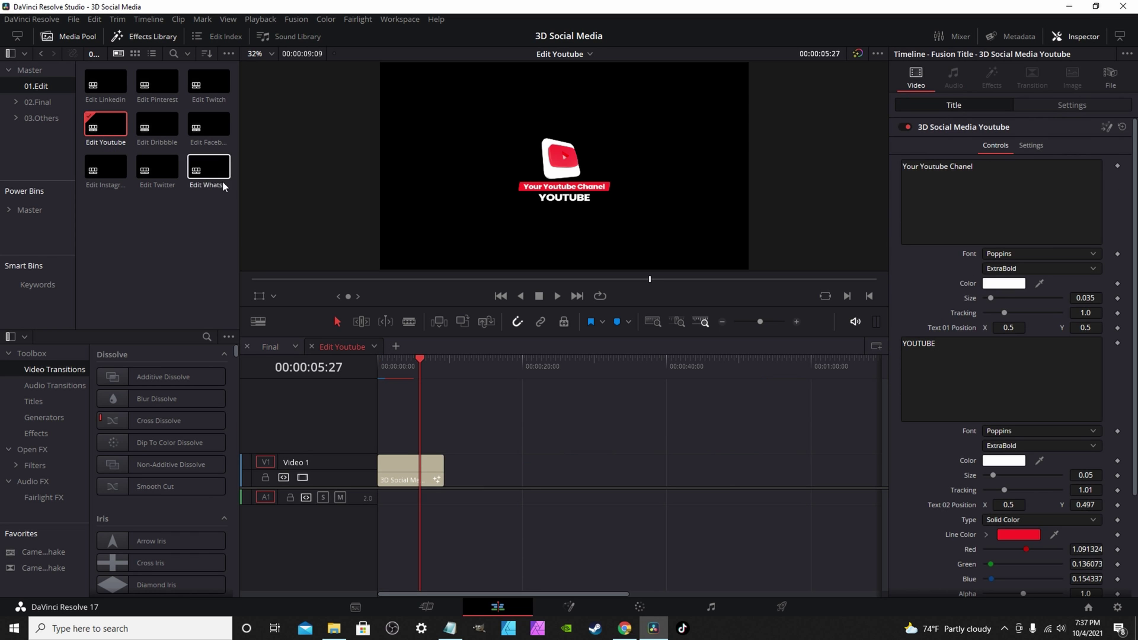
pyautogui.moveTo(419, 357); pyautogui.dragTo(393, 360)
pyautogui.press('Home')
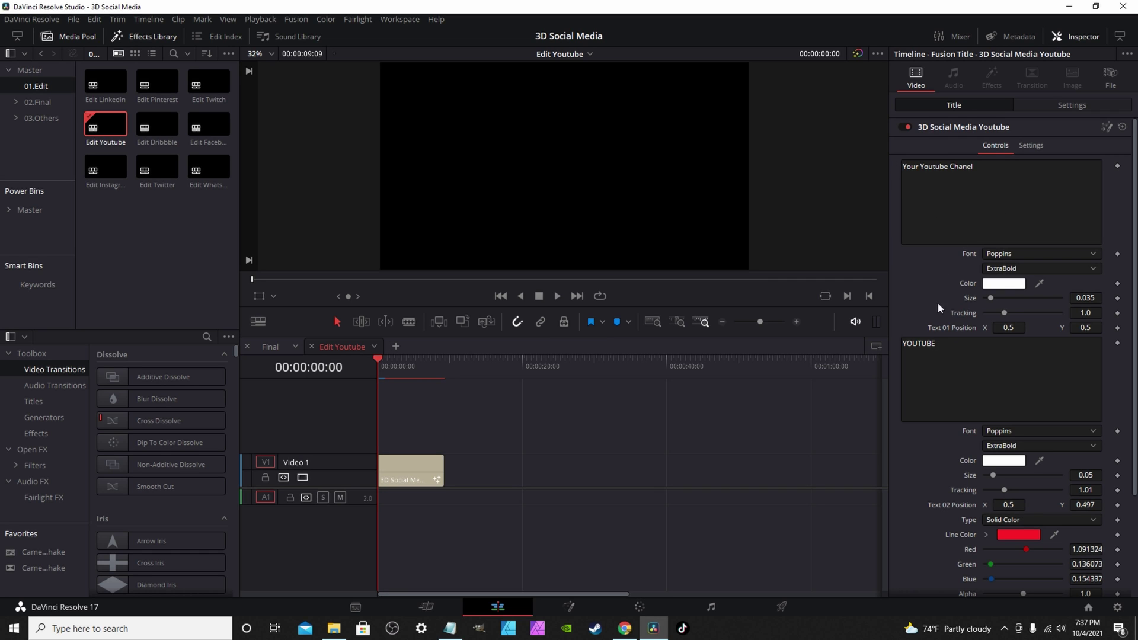
pyautogui.click(994, 178)
pyautogui.hotkey('ctrl', 'a')
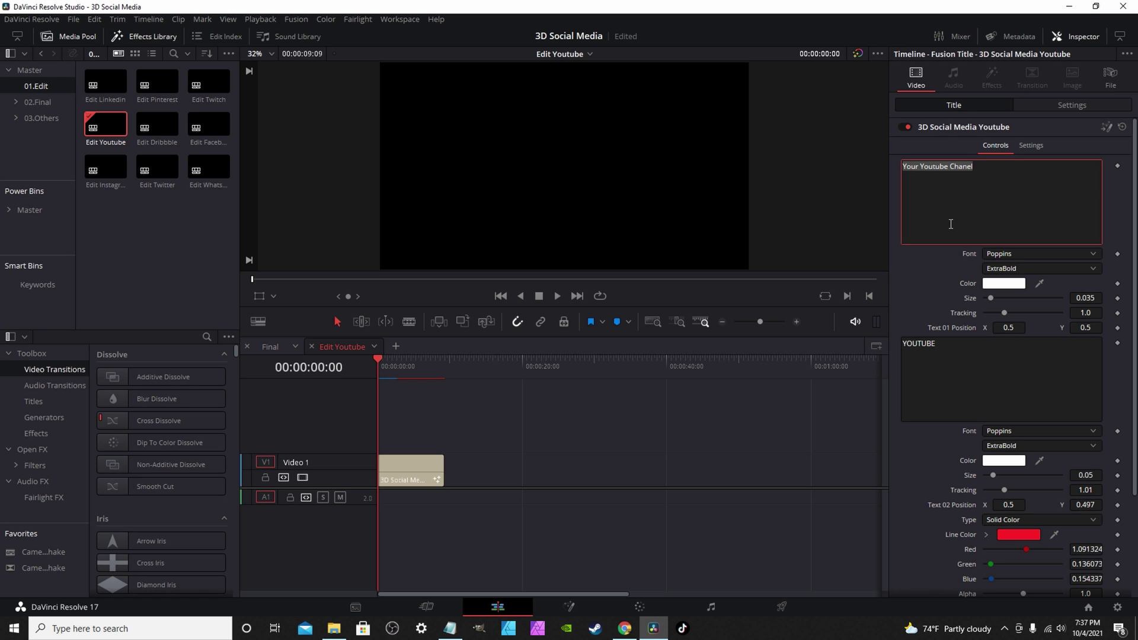
pyautogui.write('G')
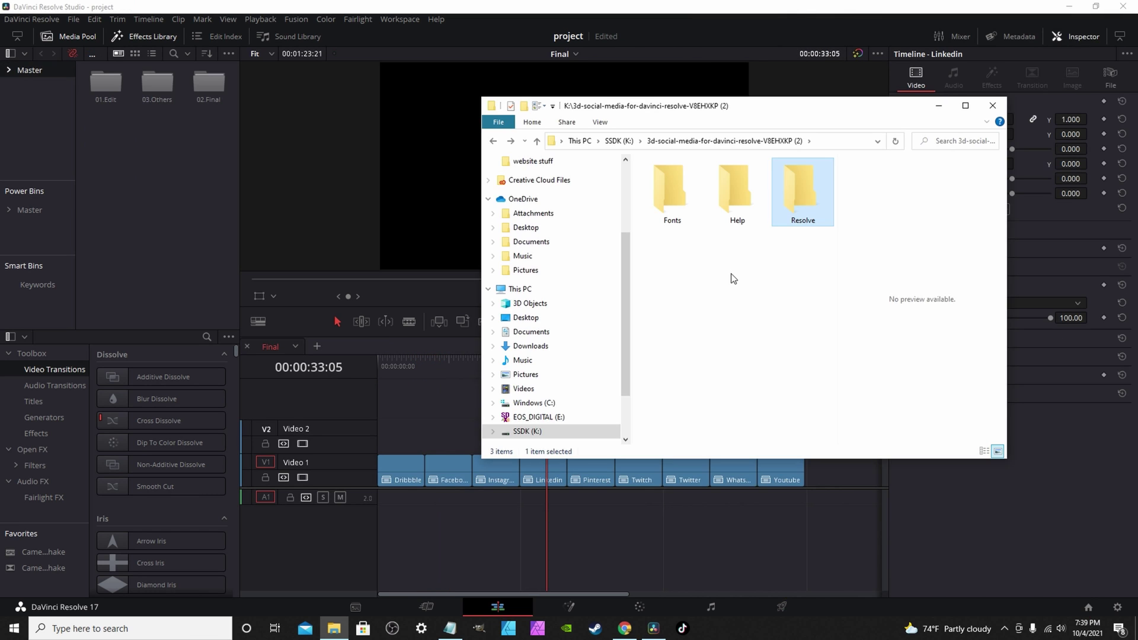
# Open project.drp from Resolve > 3D Social Media.dra and accept the name 'Copy of project'
pyautogui.click(734, 278)
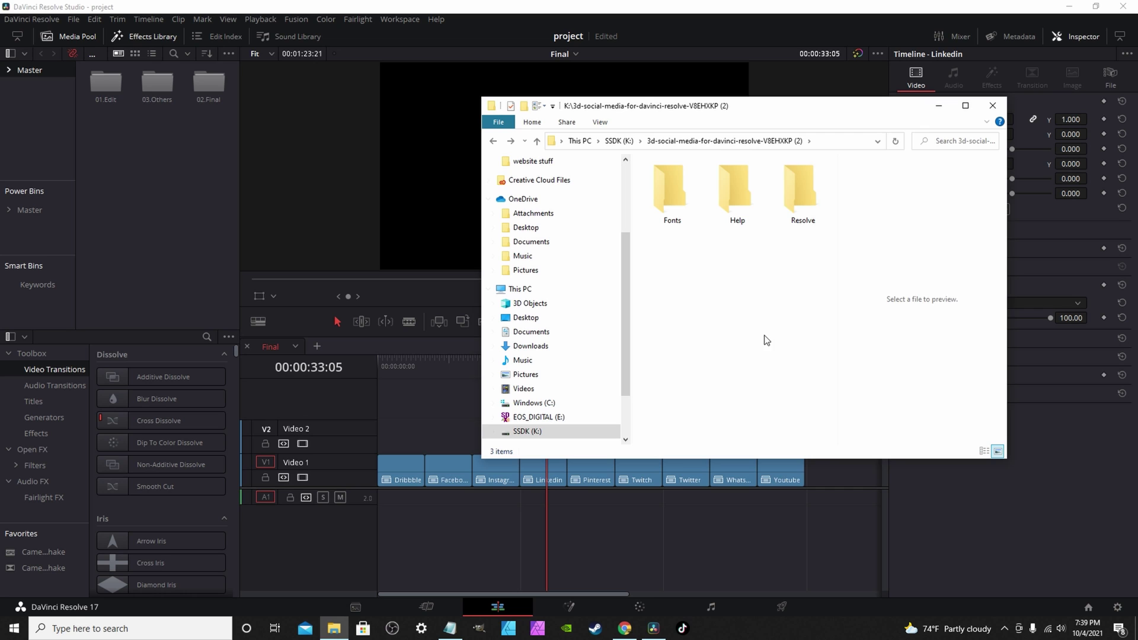
pyautogui.doubleClick(806, 187)
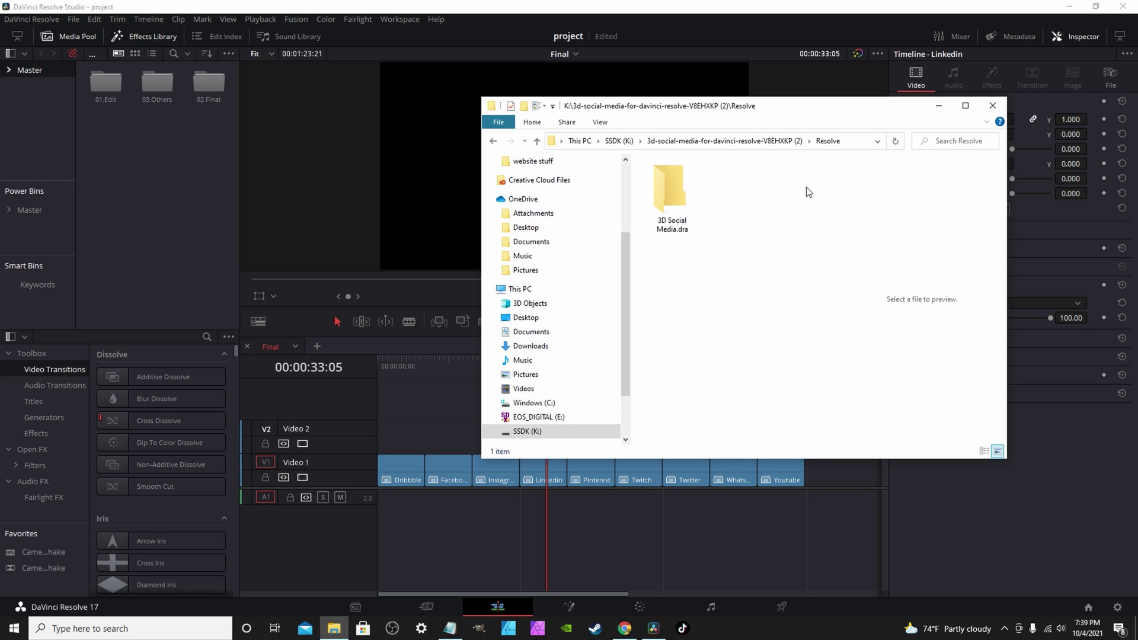
pyautogui.doubleClick(681, 207)
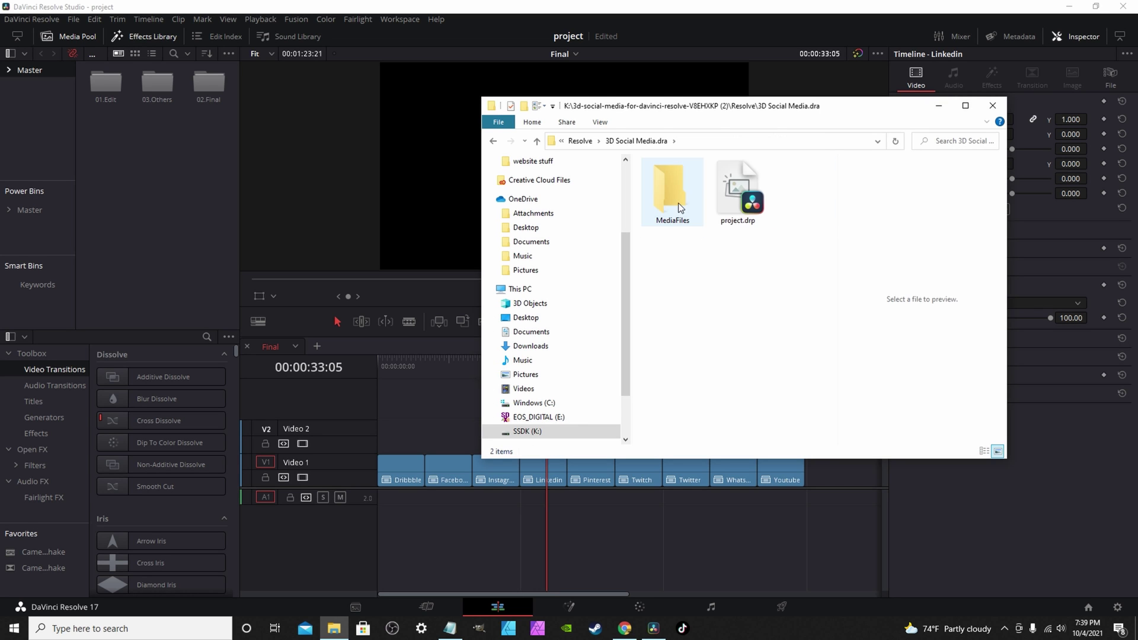
pyautogui.click(743, 212)
pyautogui.doubleClick(743, 214)
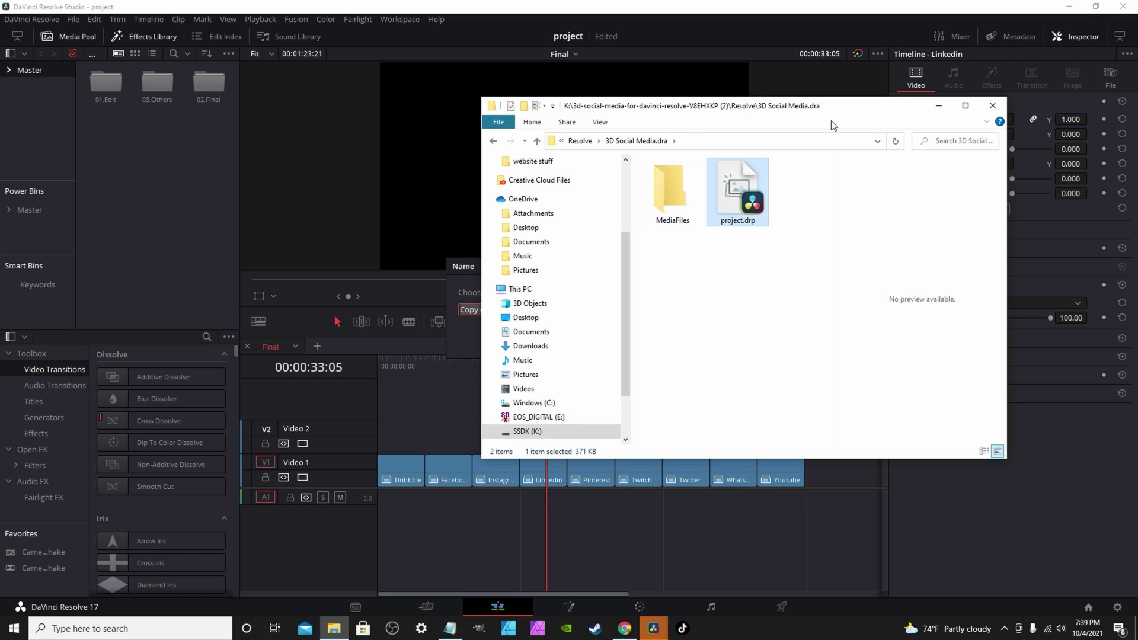
pyautogui.moveTo(861, 110); pyautogui.dragTo(569, 412)
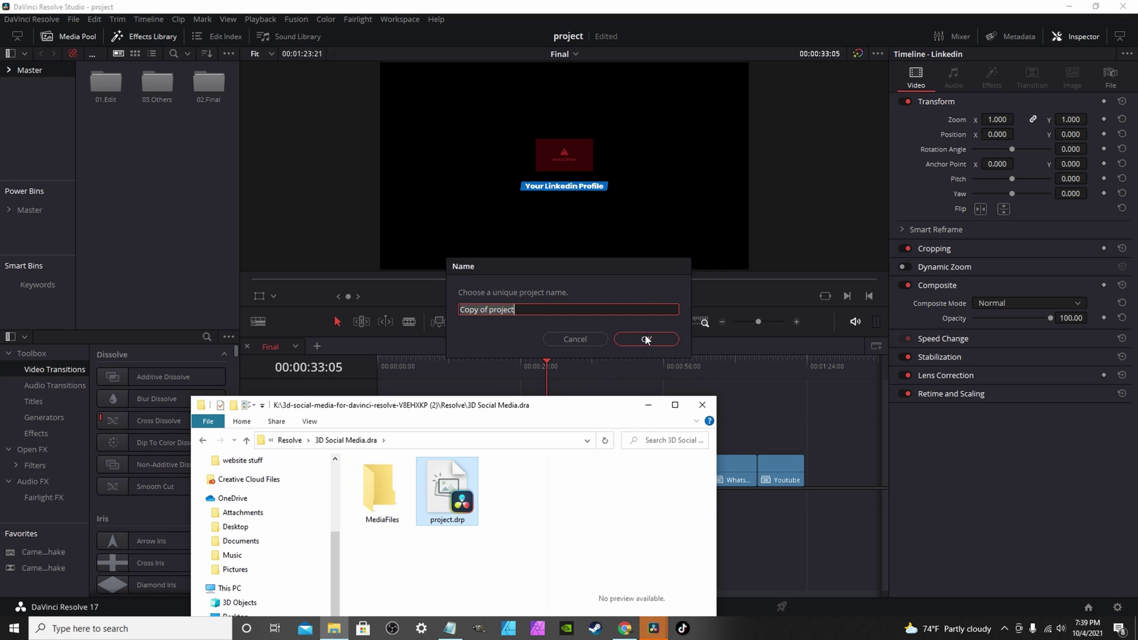
pyautogui.click(646, 339)
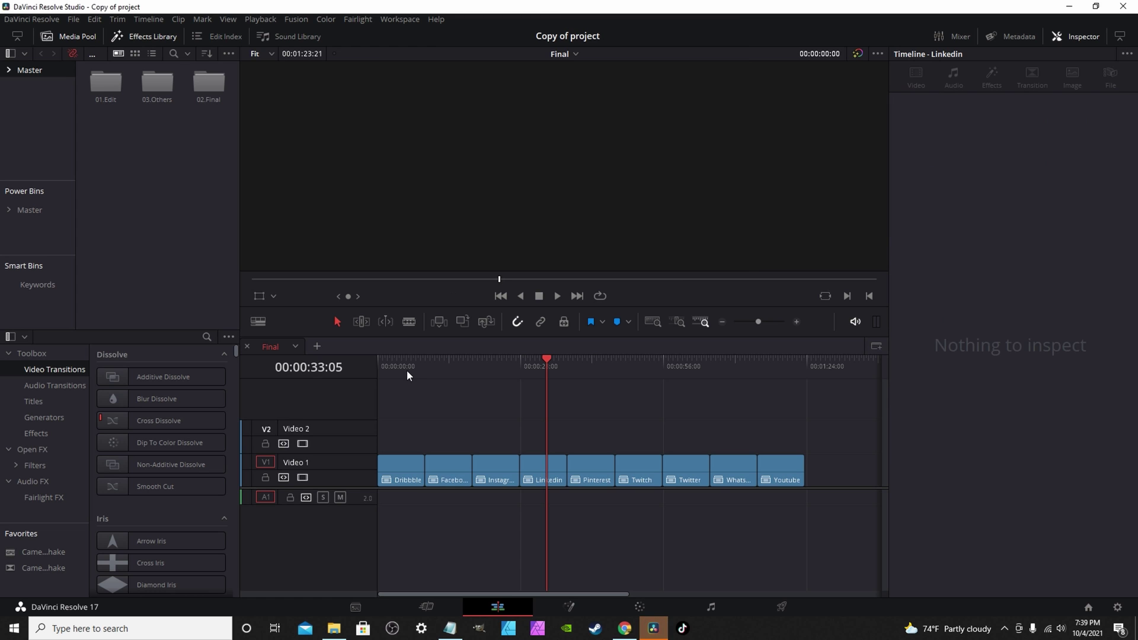
# Preview the Final timeline and start relinking the missing media by locating a folder
pyautogui.moveTo(398, 382)
pyautogui.mouseDown()
pyautogui.moveTo(396, 366)
pyautogui.moveTo(499, 366)
pyautogui.moveTo(752, 384)
pyautogui.moveTo(400, 375)
pyautogui.moveTo(781, 397)
pyautogui.moveTo(535, 376)
pyautogui.moveTo(396, 378)
pyautogui.mouseUp()
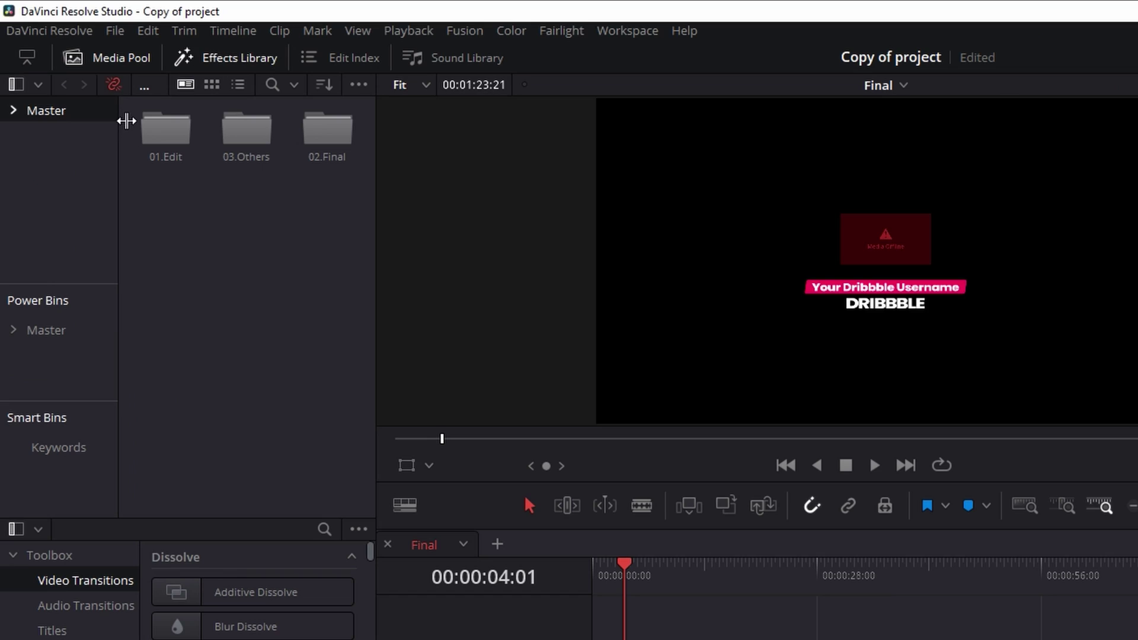
pyautogui.click(113, 86)
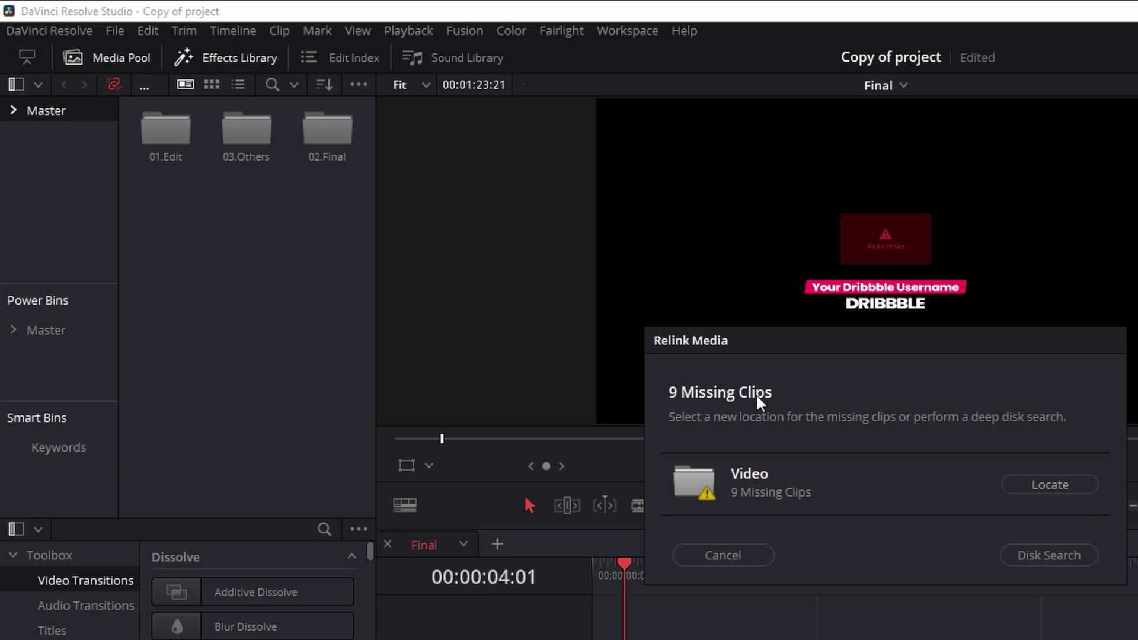
pyautogui.click(1034, 484)
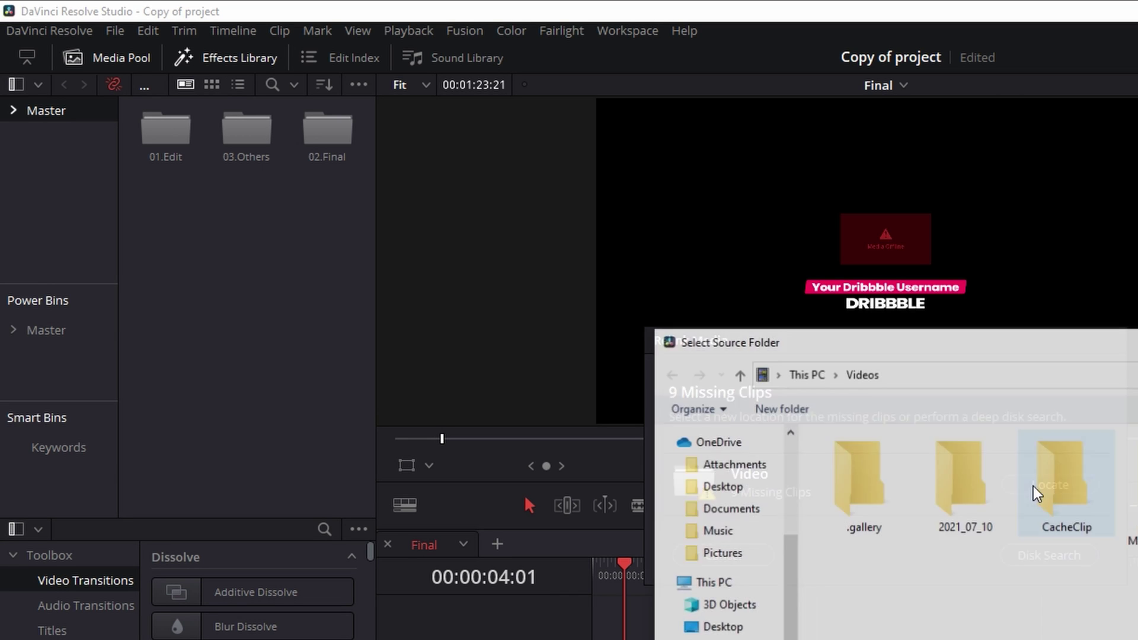
# Relink the missing clips to SSDK (K:) > 3d-social-media > Resolve > 3D Social Media.dra > MediaFiles
pyautogui.scroll(-2, 506, 421)
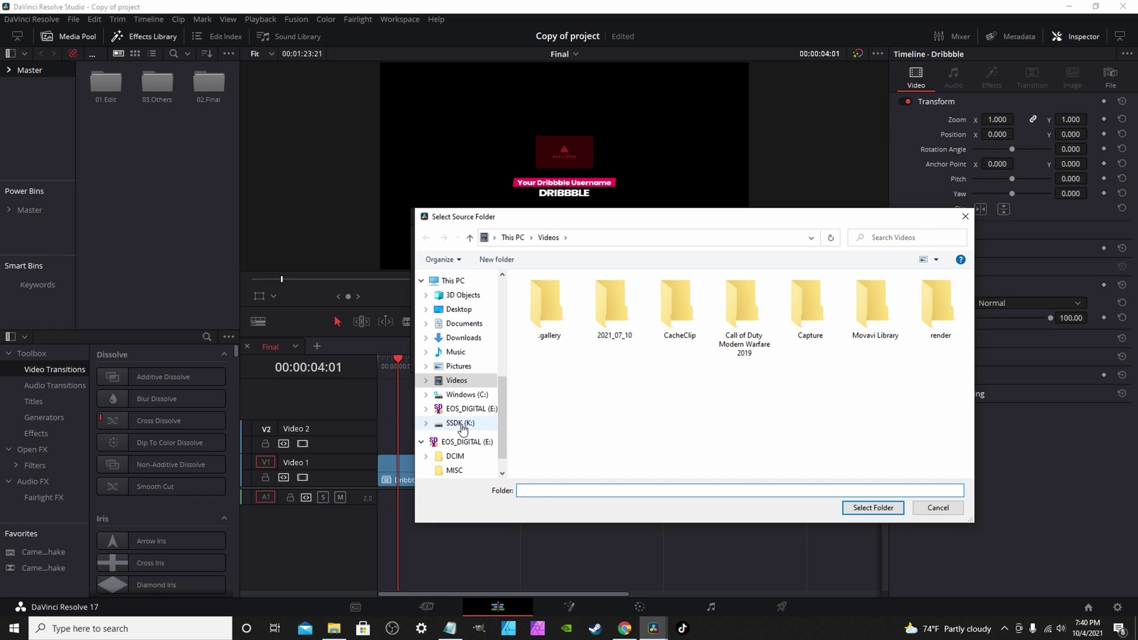
pyautogui.click(460, 423)
pyautogui.doubleClick(614, 314)
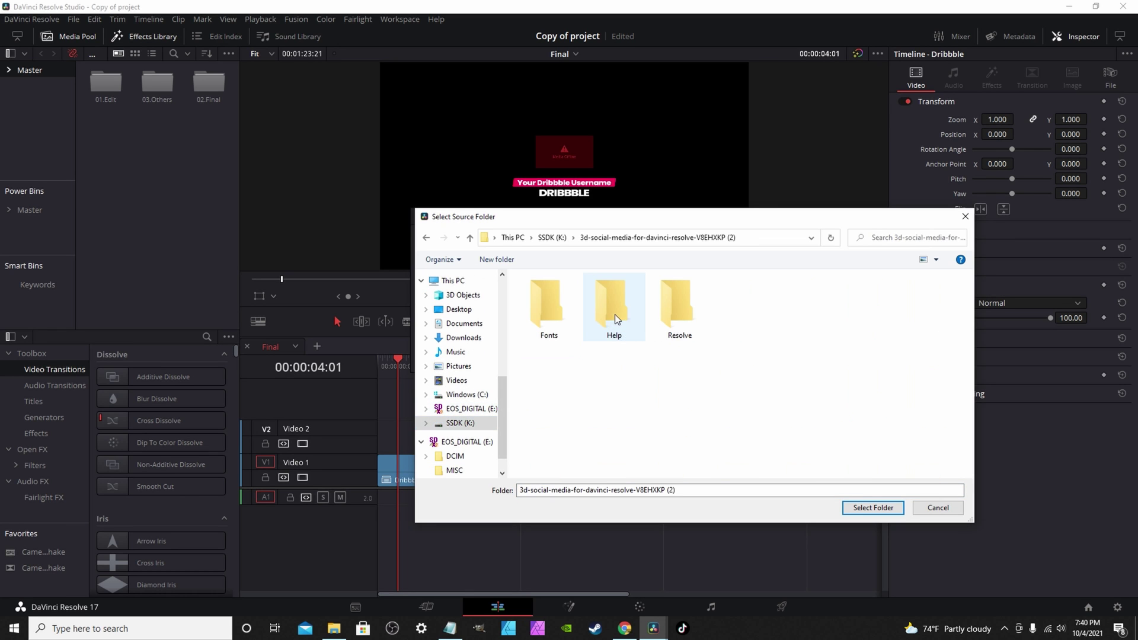
pyautogui.doubleClick(678, 313)
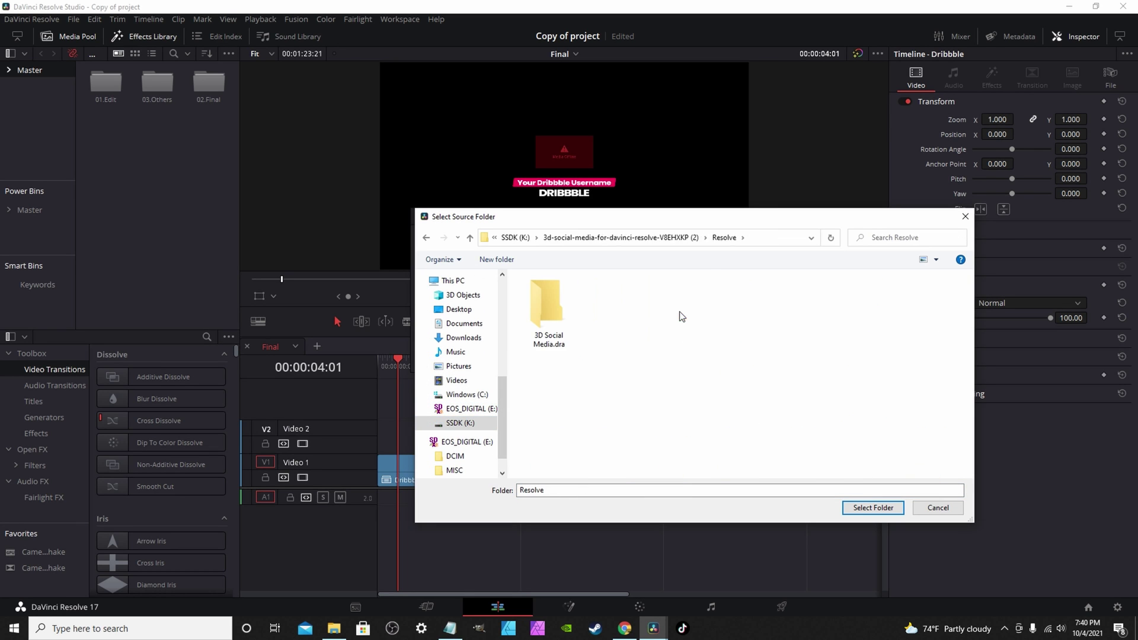
pyautogui.click(544, 315)
pyautogui.doubleClick(543, 311)
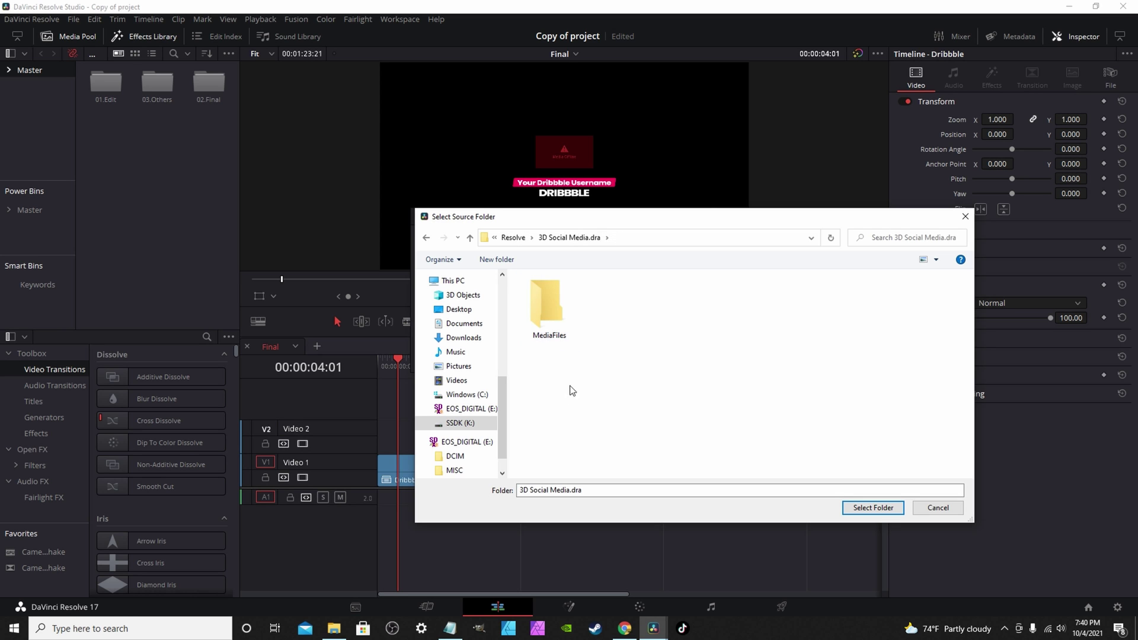
pyautogui.click(543, 301)
pyautogui.click(847, 508)
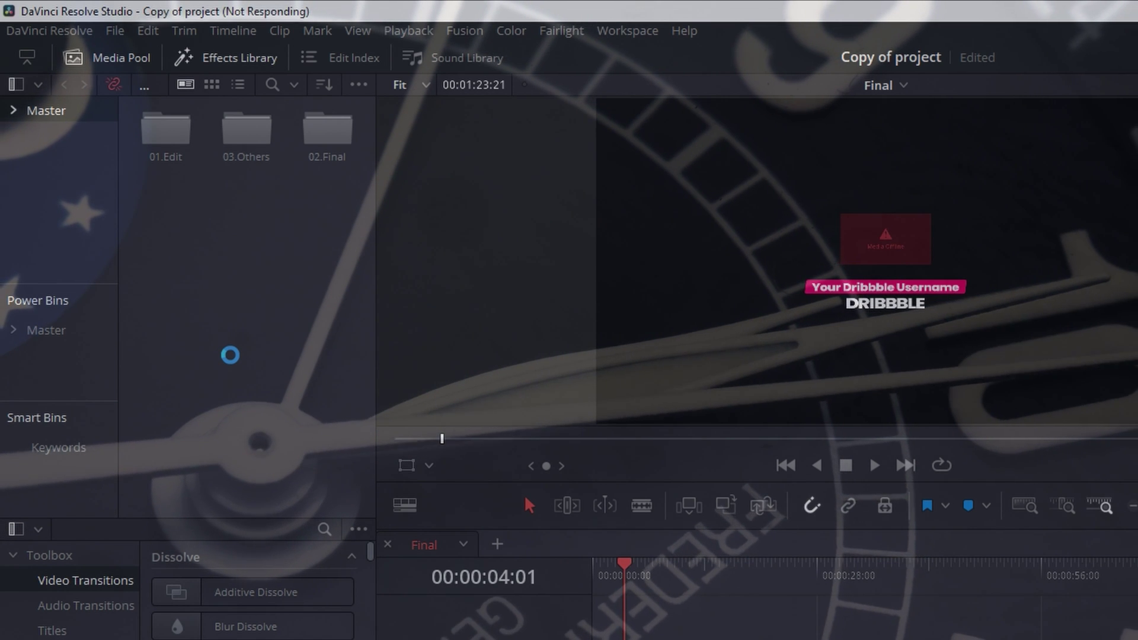
pyautogui.rightClick(215, 339)
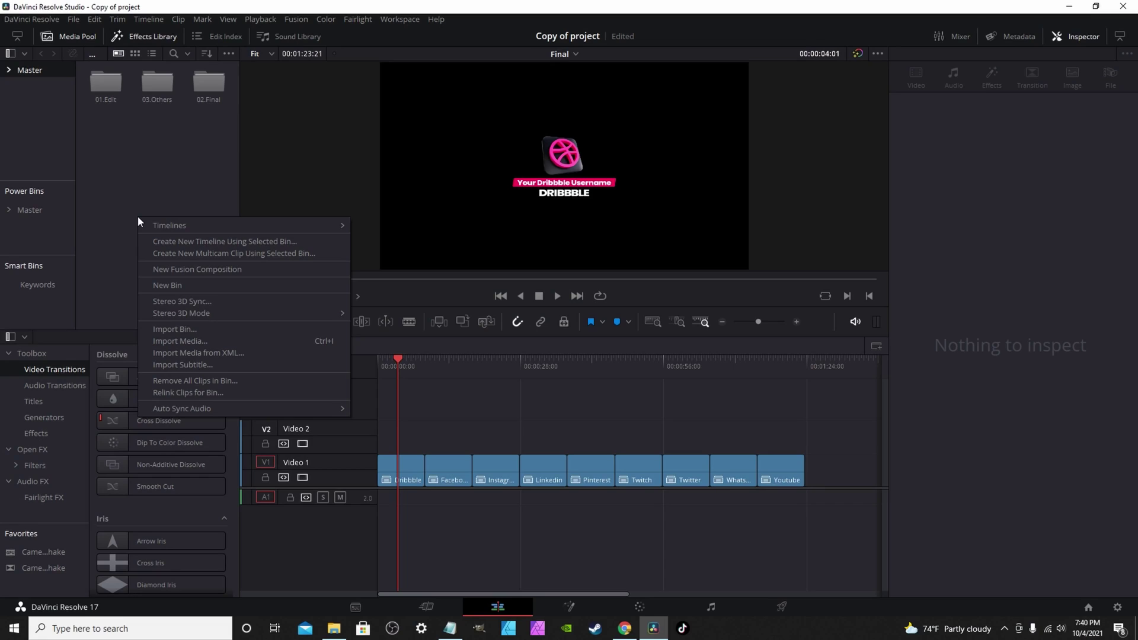
pyautogui.click(131, 182)
pyautogui.moveTo(403, 365); pyautogui.dragTo(394, 397)
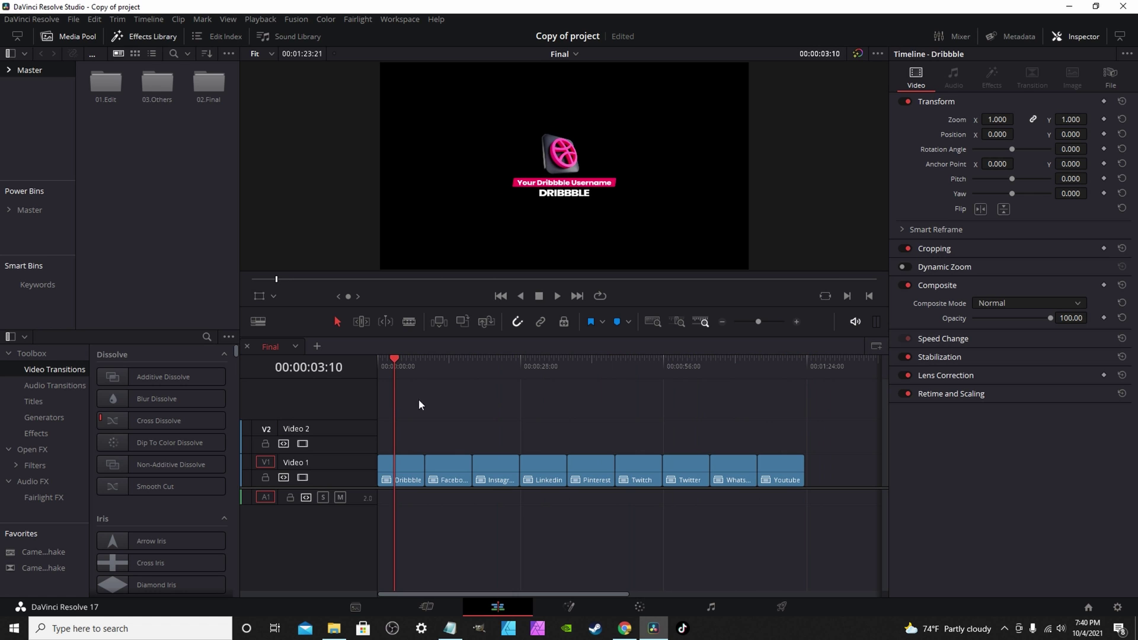
pyautogui.click(116, 96)
pyautogui.doubleClick(161, 92)
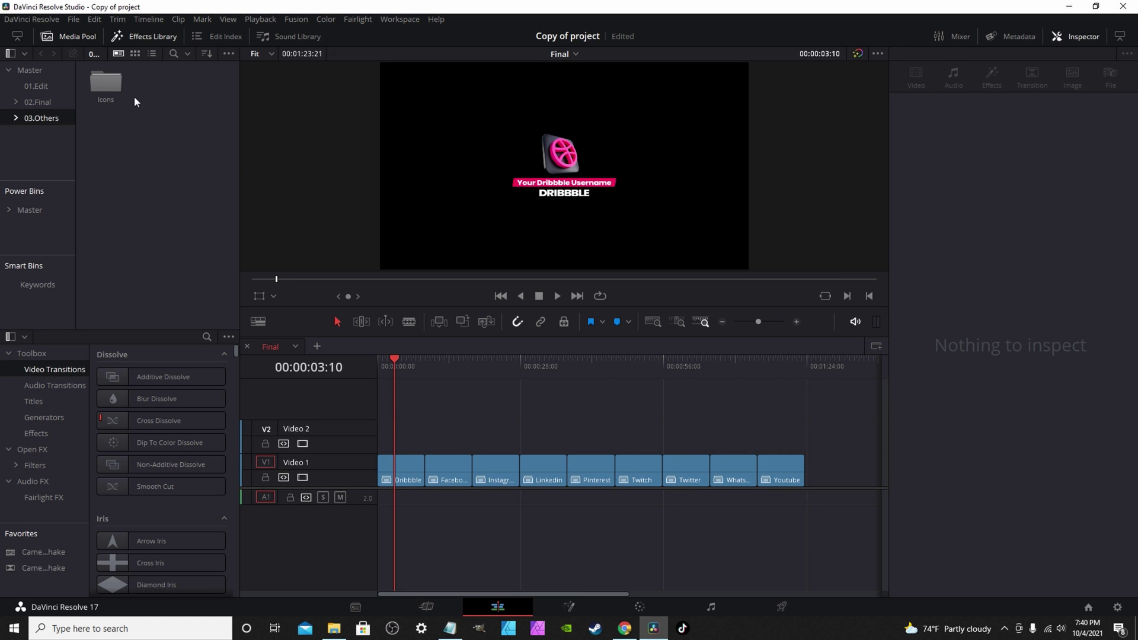
pyautogui.doubleClick(110, 88)
pyautogui.scroll(-2, 113, 92)
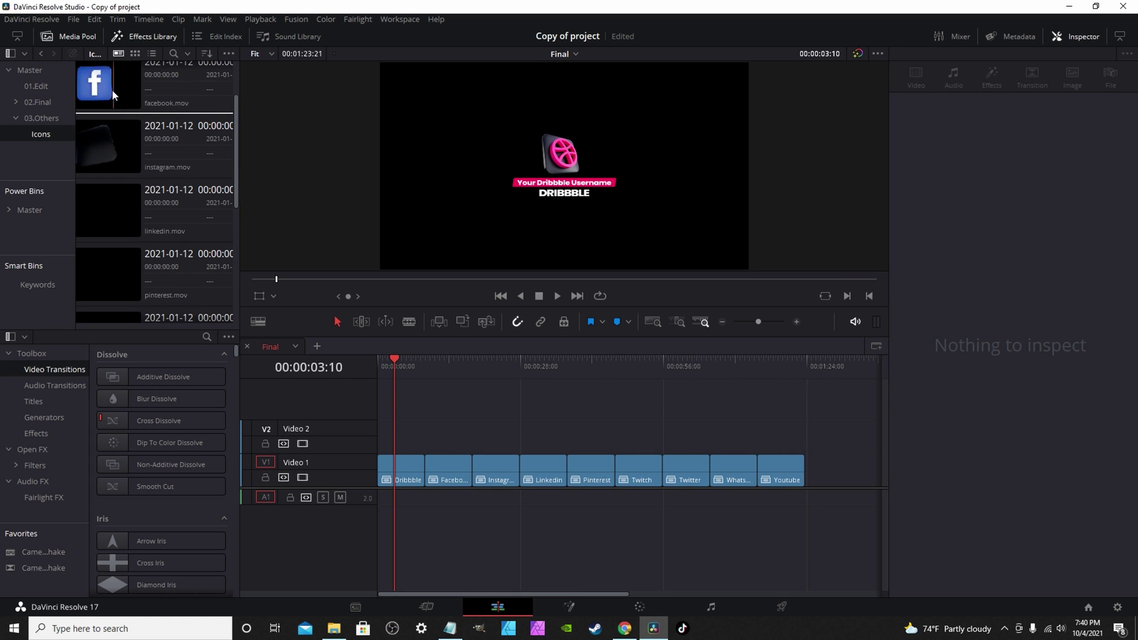
pyautogui.click(112, 90)
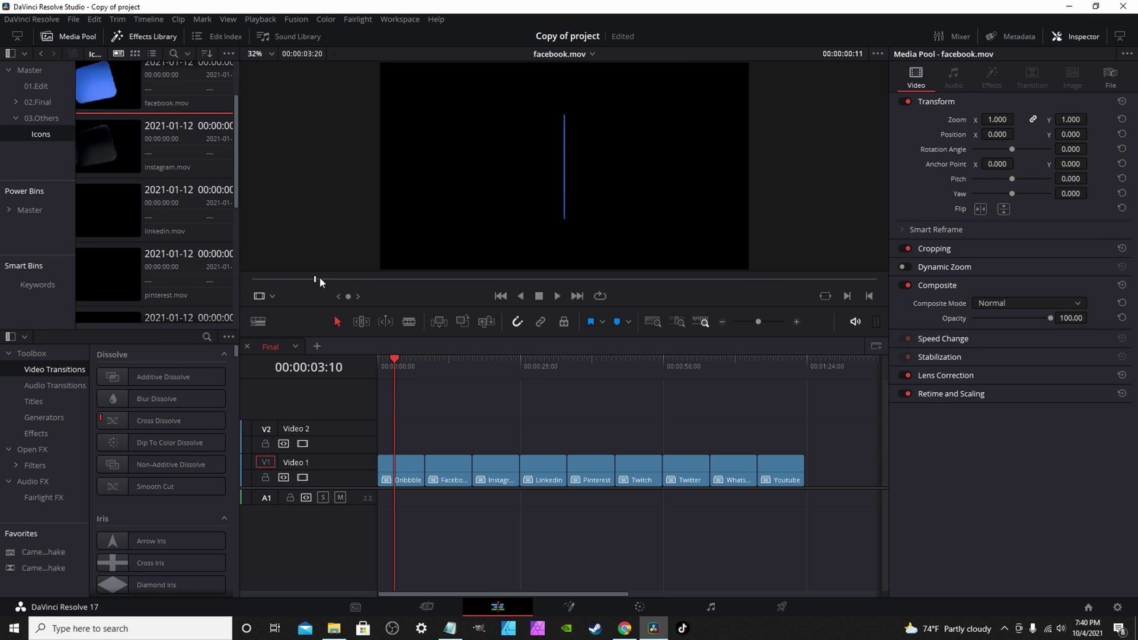
pyautogui.moveTo(319, 278); pyautogui.dragTo(729, 270)
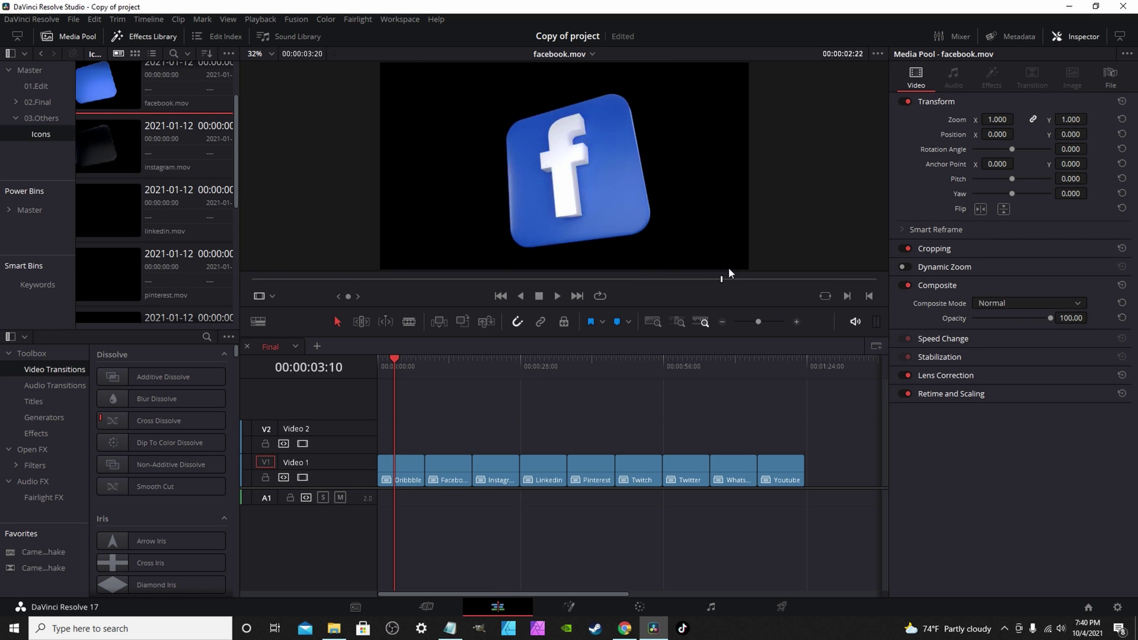
pyautogui.click(481, 279)
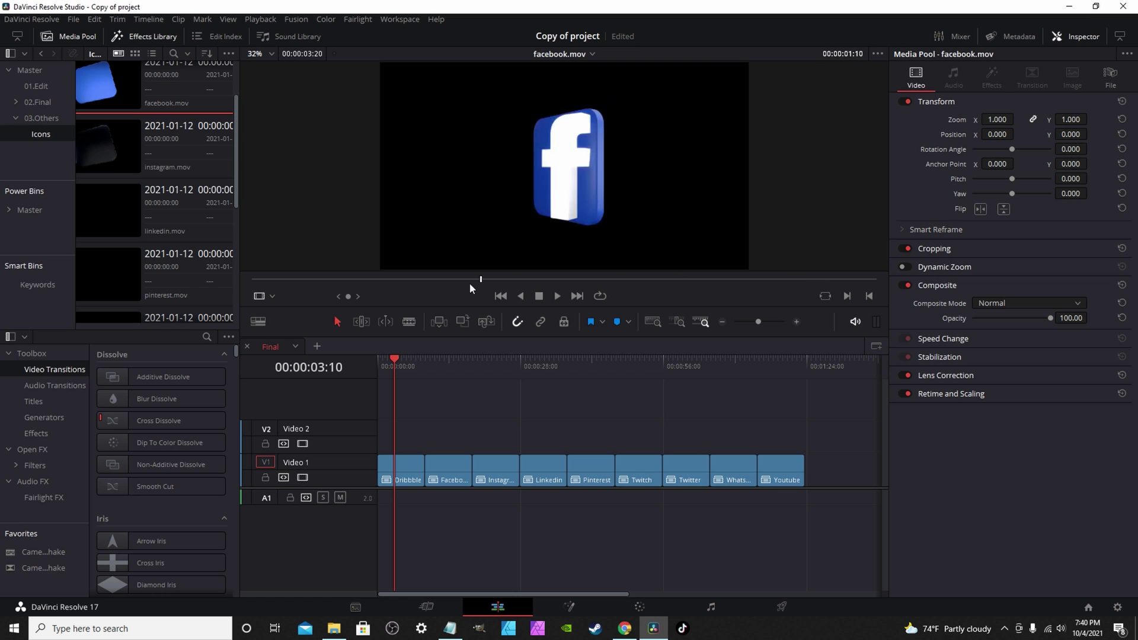
pyautogui.moveTo(470, 283); pyautogui.dragTo(254, 287)
pyautogui.click(28, 70)
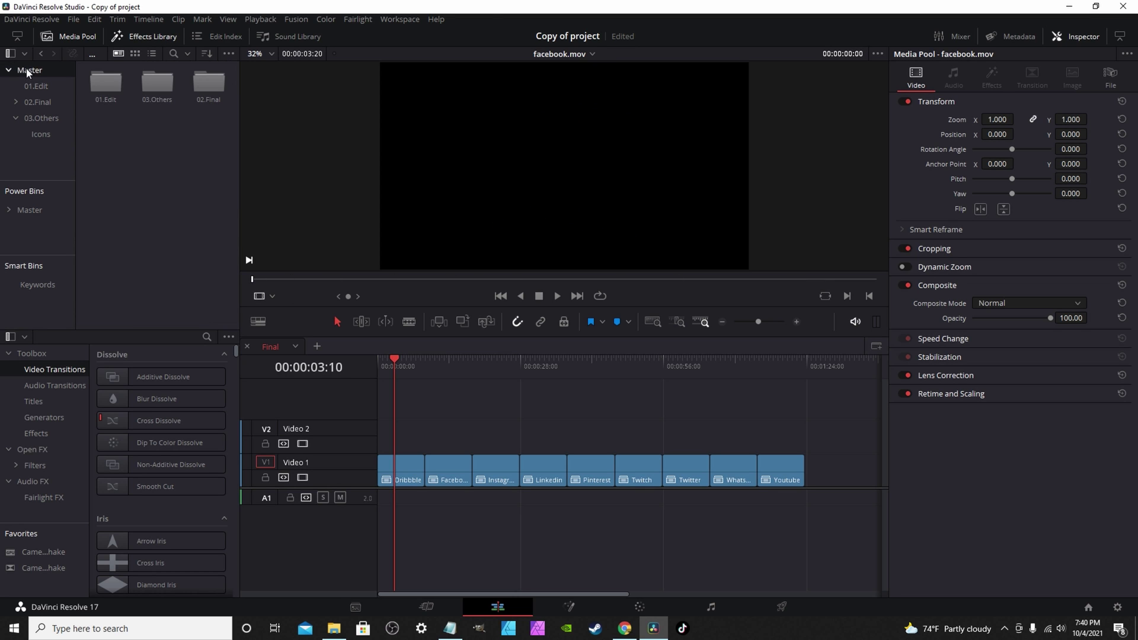
pyautogui.click(114, 91)
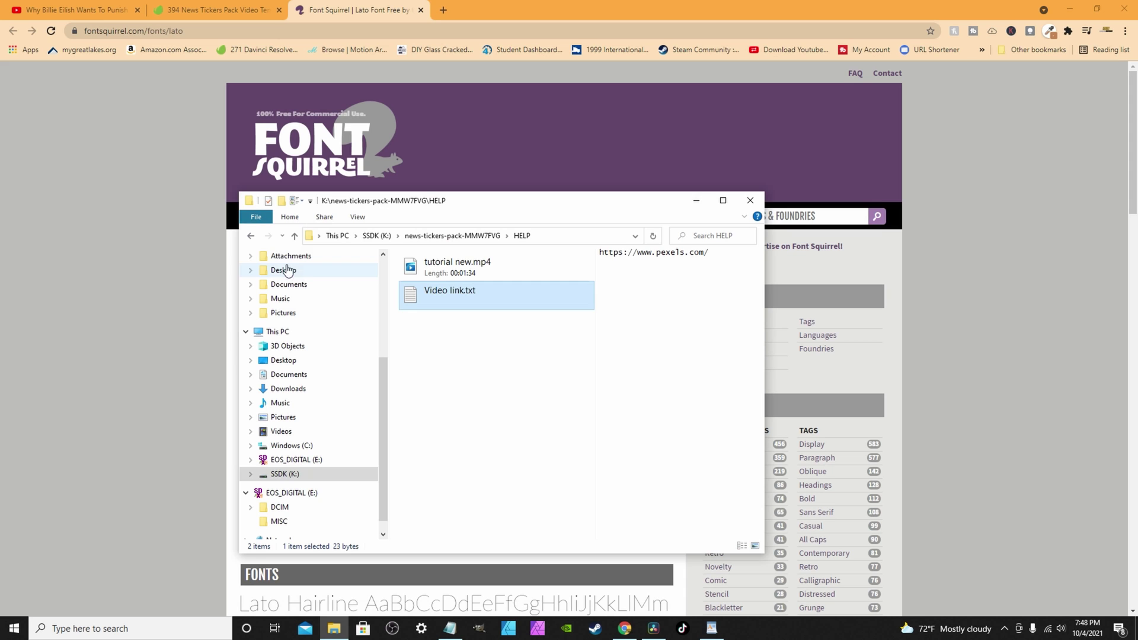
# Browse the pack's News Tickers folder, go back to the pack folder, and open Start
pyautogui.click(251, 236)
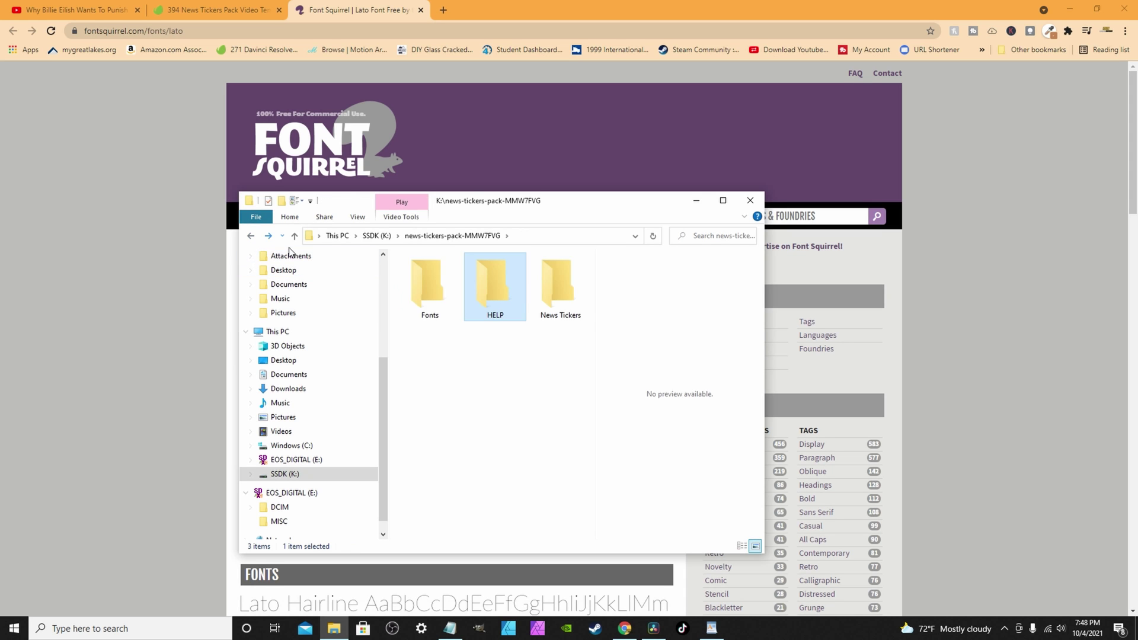
pyautogui.doubleClick(560, 304)
pyautogui.scroll(-8, 536, 319)
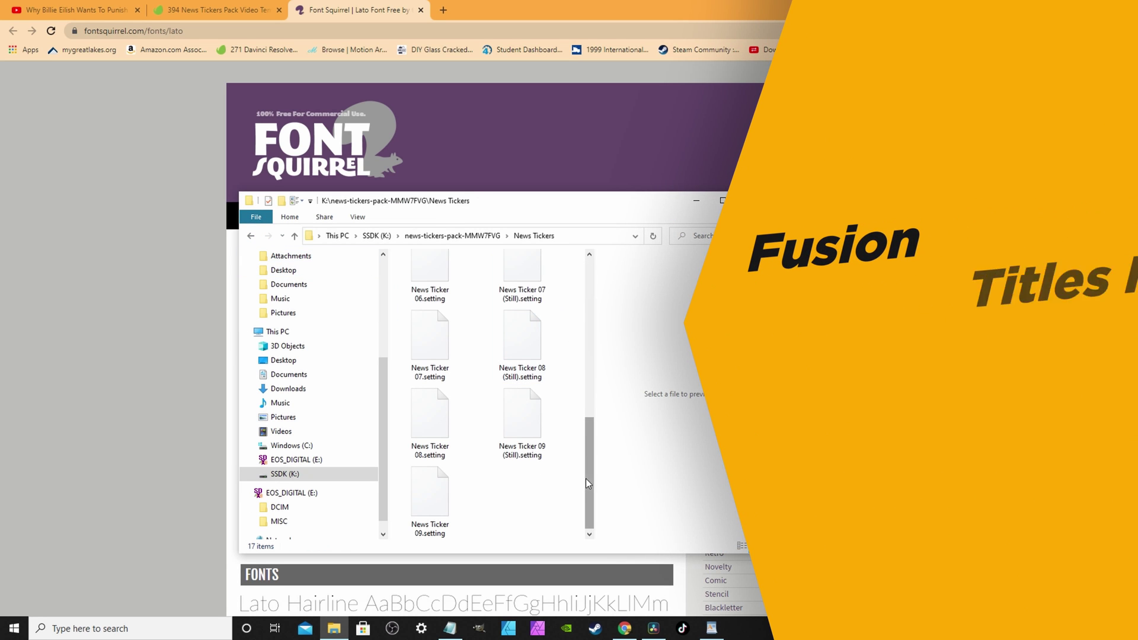
pyautogui.moveTo(586, 478)
pyautogui.mouseDown()
pyautogui.moveTo(595, 300)
pyautogui.moveTo(589, 469)
pyautogui.mouseUp()
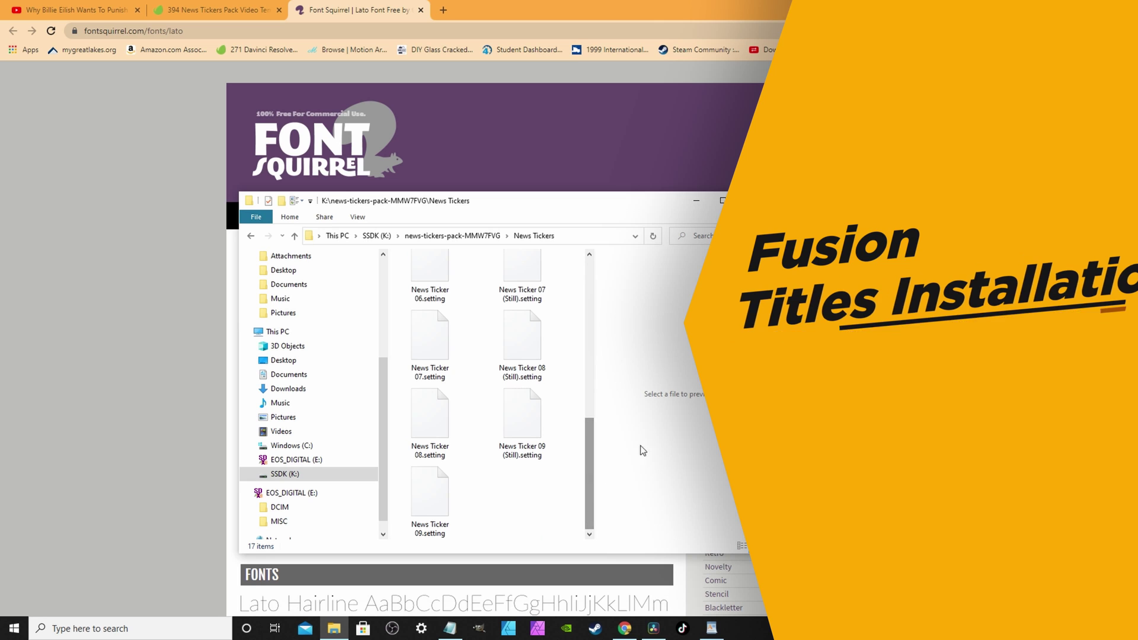
pyautogui.click(251, 236)
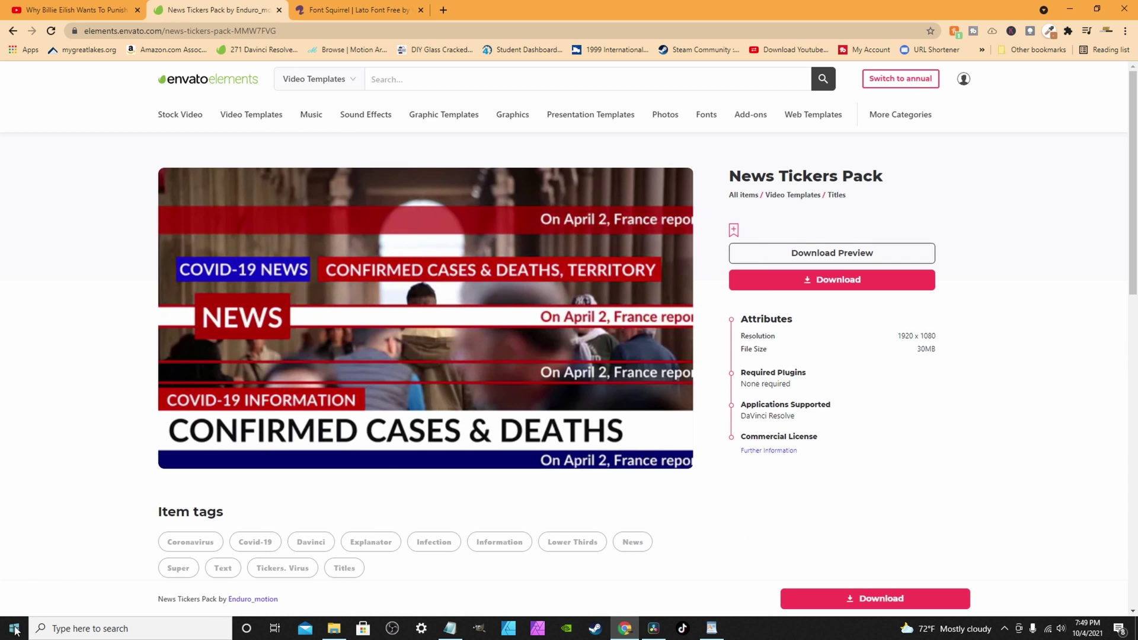
pyautogui.click(14, 630)
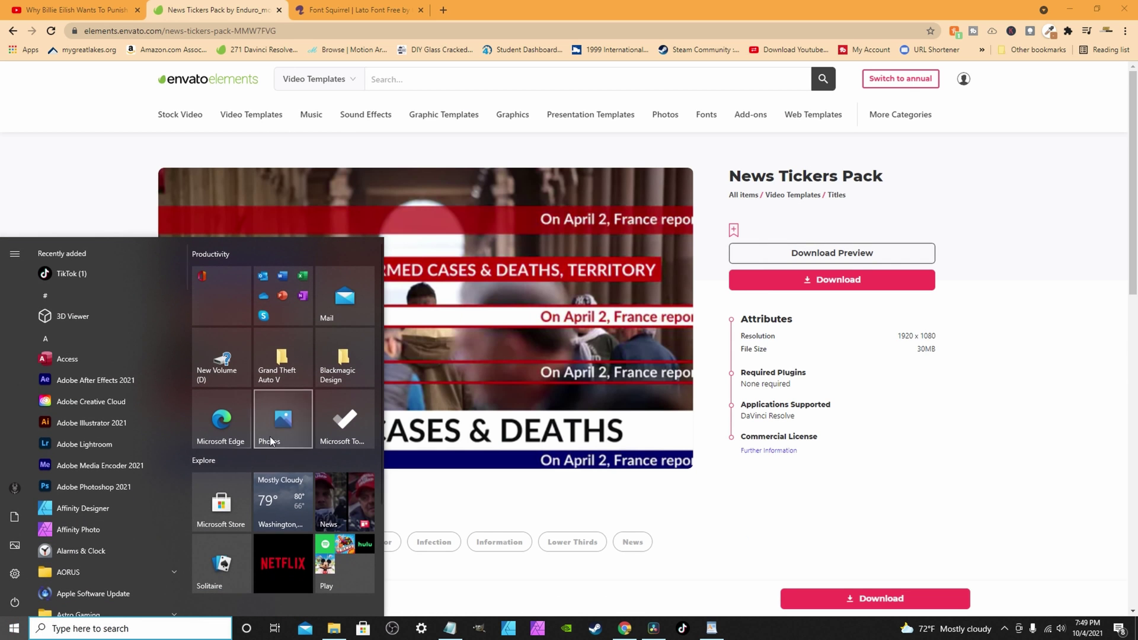
# Navigate Blackmagic Design > DaVinci Resolve > Fusion > Templates > Edit > Titles in Explorer
pyautogui.click(349, 366)
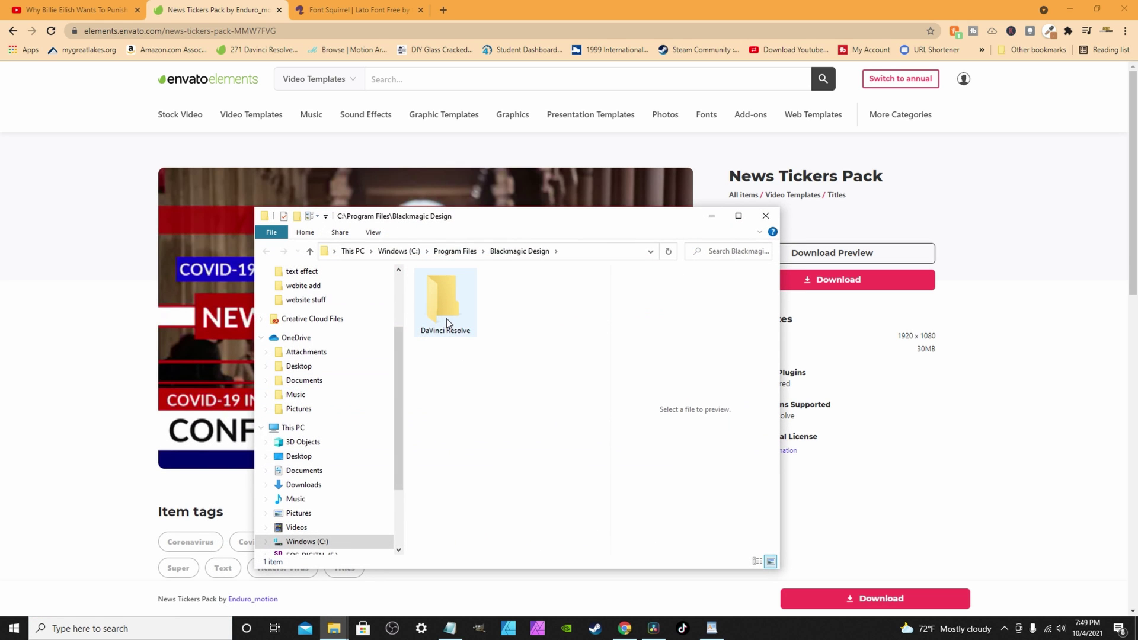
pyautogui.doubleClick(448, 323)
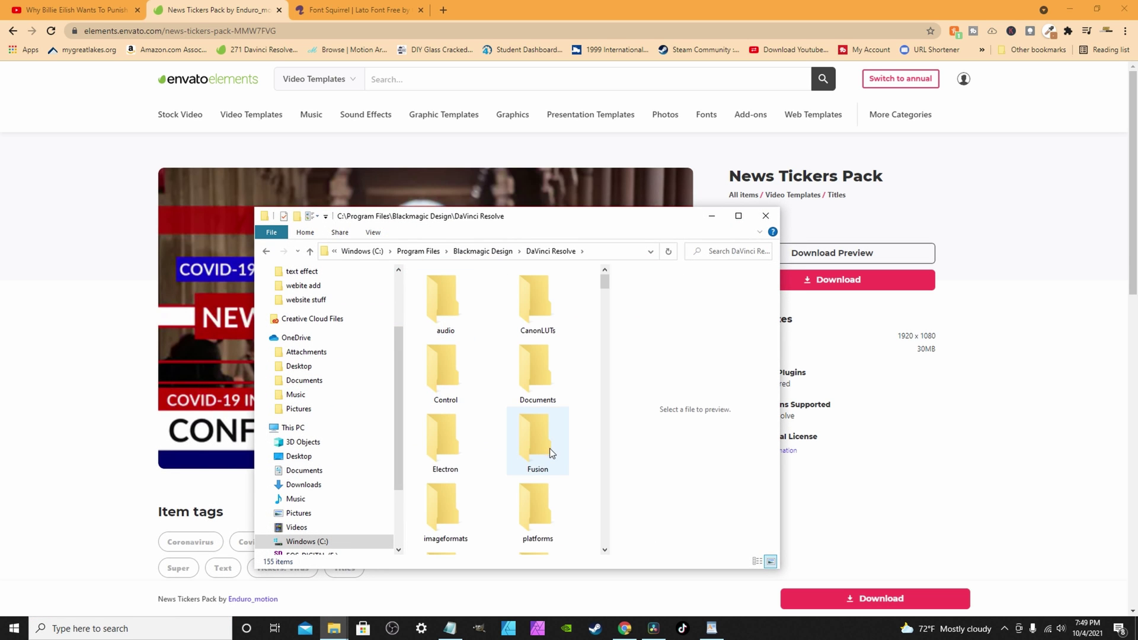
pyautogui.doubleClick(531, 449)
pyautogui.hotkey('alt', 'Left')
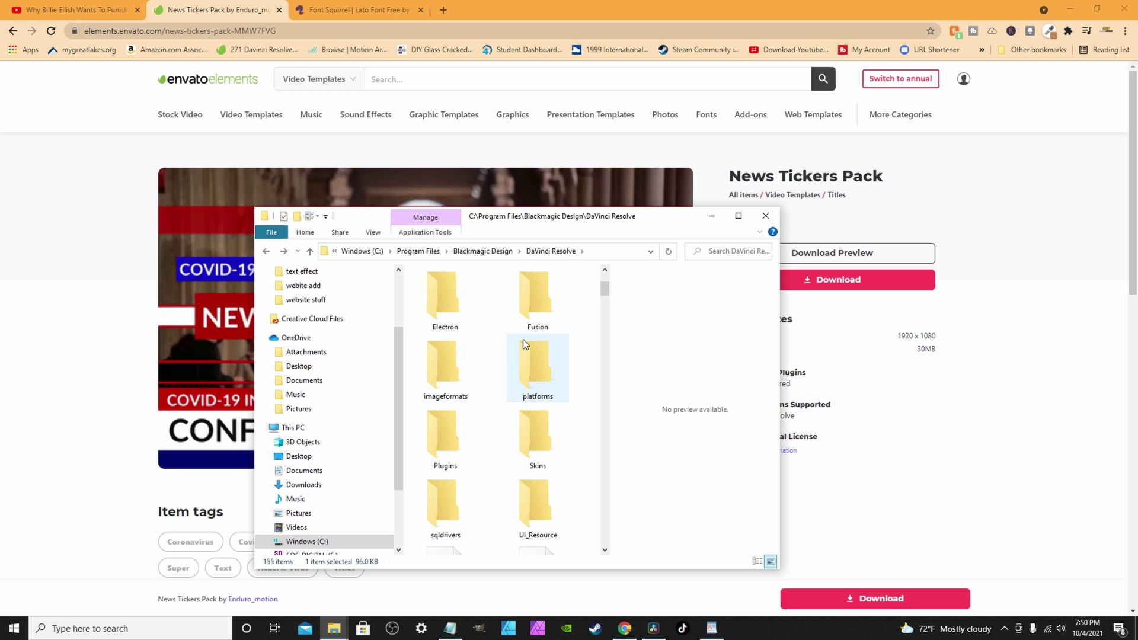
pyautogui.doubleClick(525, 325)
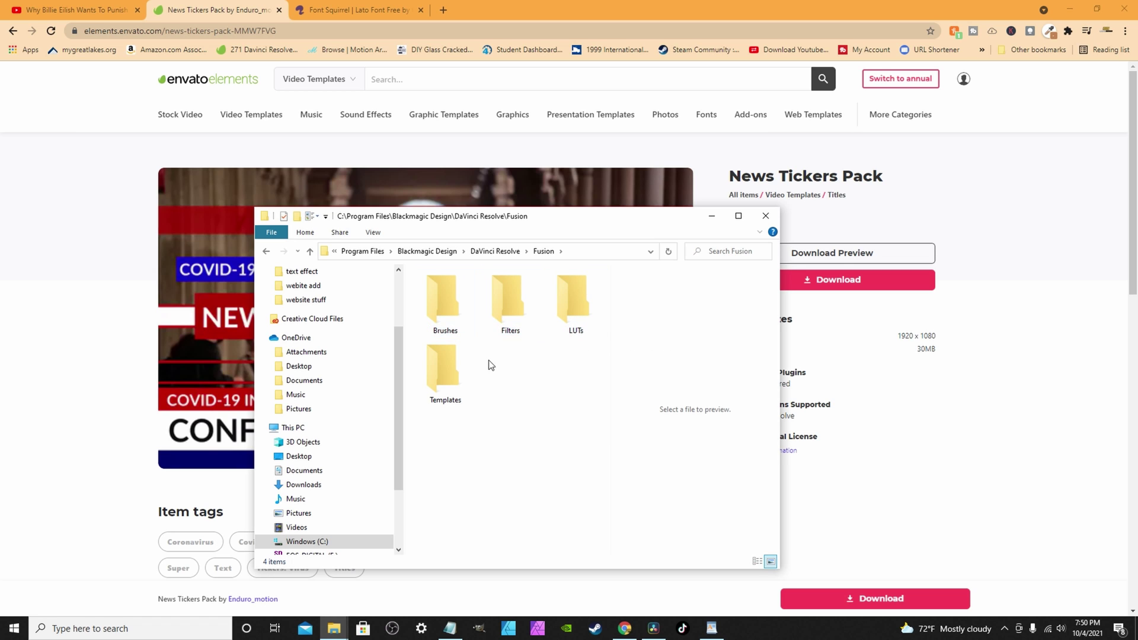
pyautogui.doubleClick(450, 368)
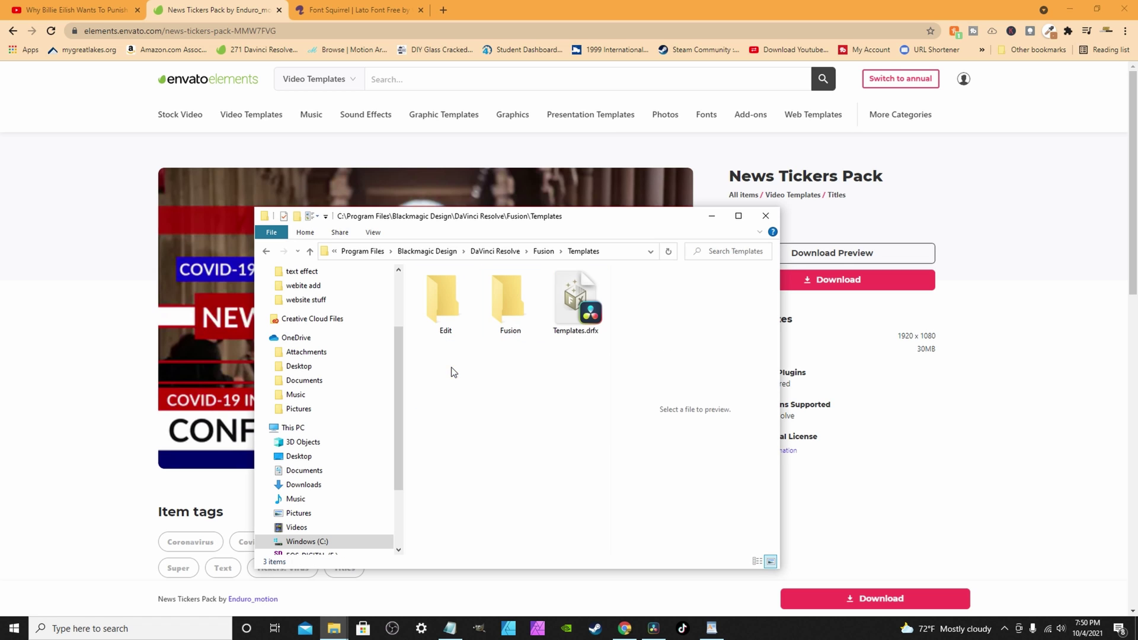
pyautogui.doubleClick(463, 333)
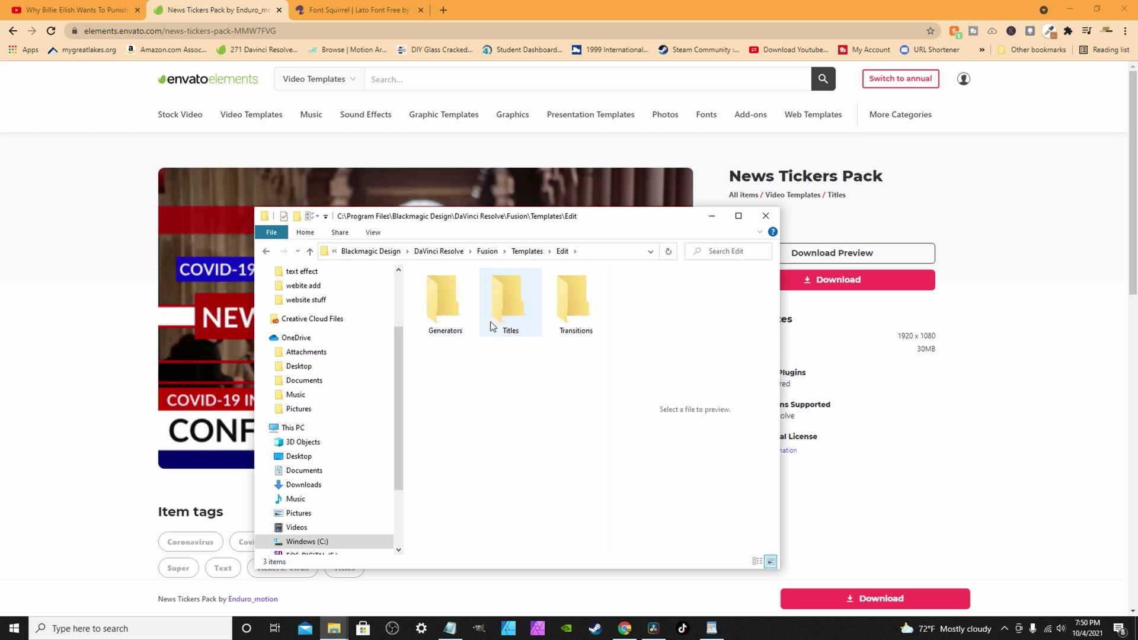
pyautogui.doubleClick(496, 308)
# Scroll through the 119 Titles files and bring up both open Explorer windows
pyautogui.scroll(-2, 513, 347)
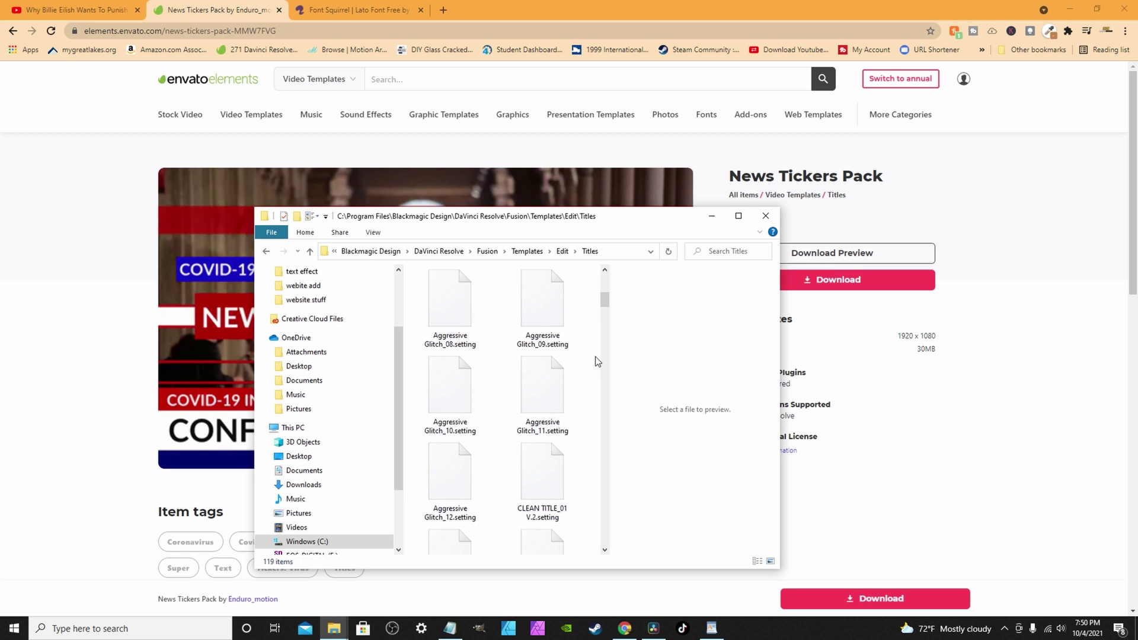
pyautogui.moveTo(606, 301); pyautogui.dragTo(624, 274)
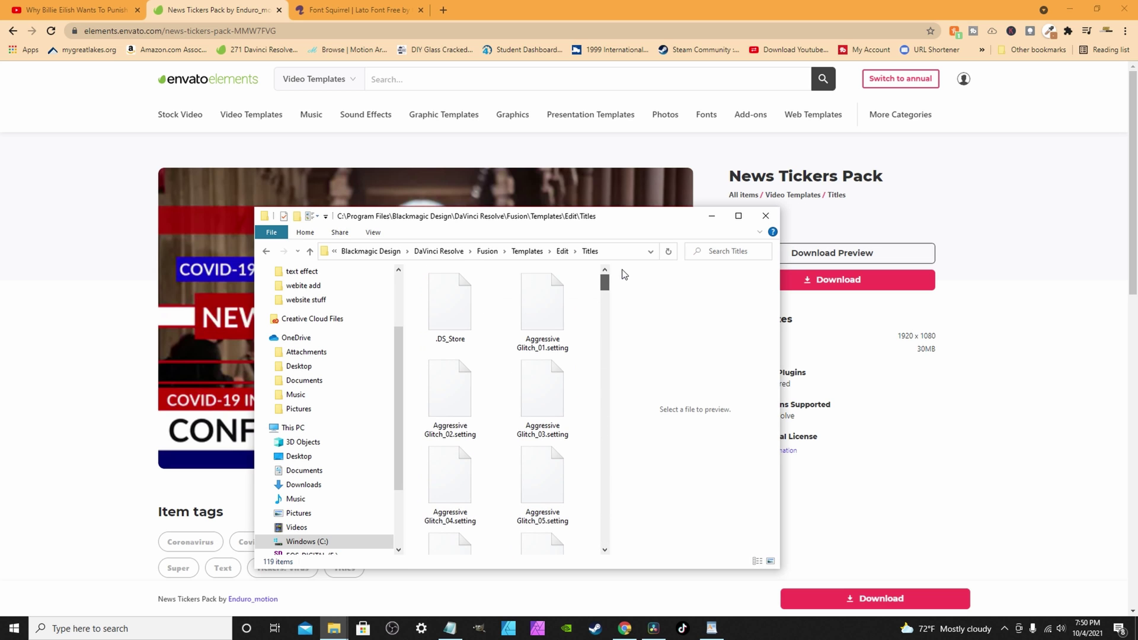
pyautogui.click(342, 627)
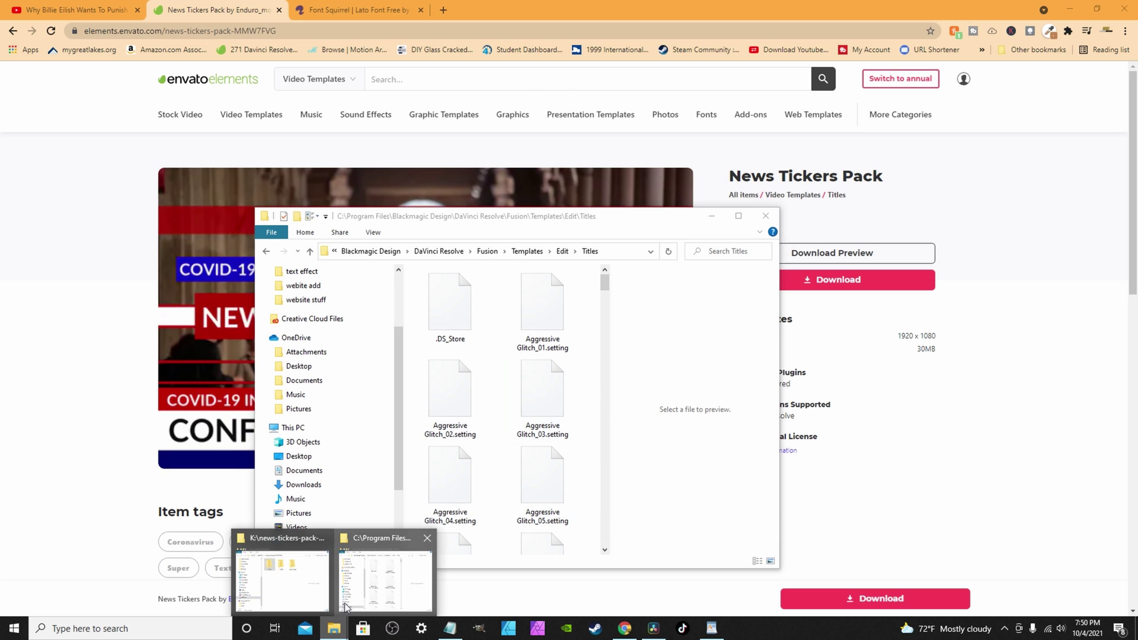
pyautogui.moveTo(344, 602)
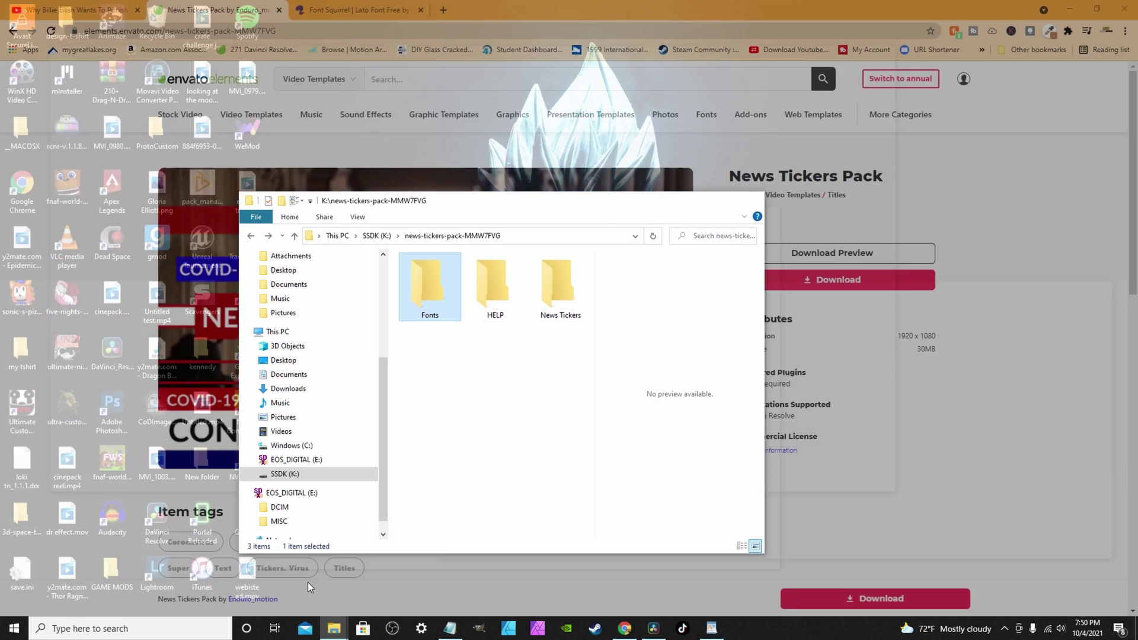
# Select and copy all 17 News Ticker setting files from the News Tickers folder
pyautogui.click(307, 582)
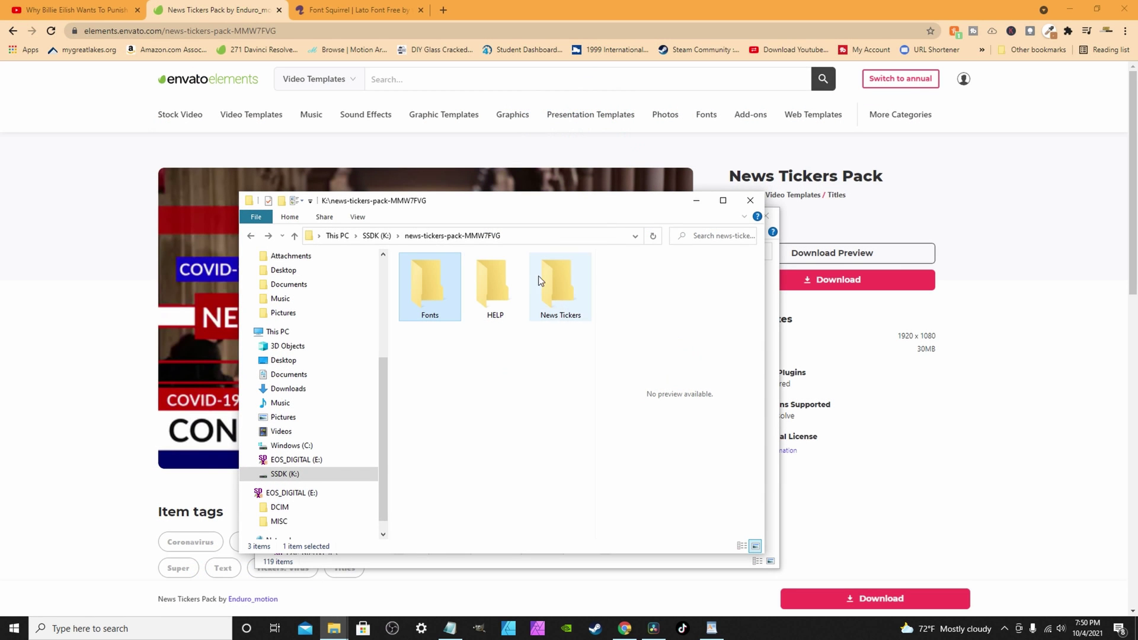
pyautogui.doubleClick(551, 296)
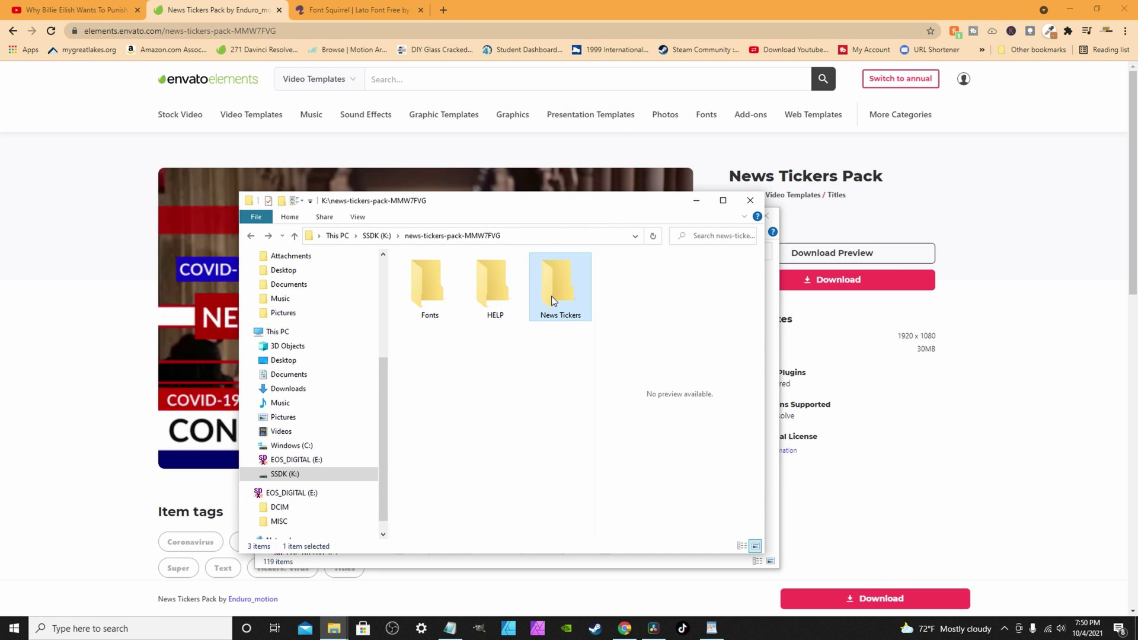
pyautogui.scroll(-5, 589, 317)
pyautogui.scroll(-2, 589, 319)
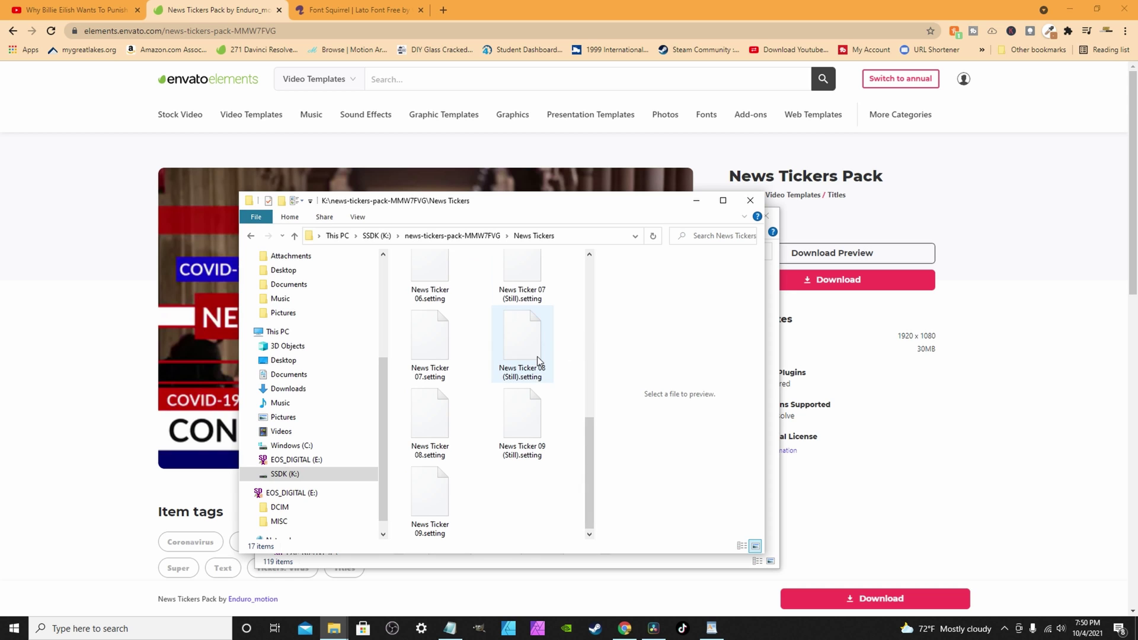
pyautogui.hotkey('ctrl', 'a')
pyautogui.rightClick(516, 348)
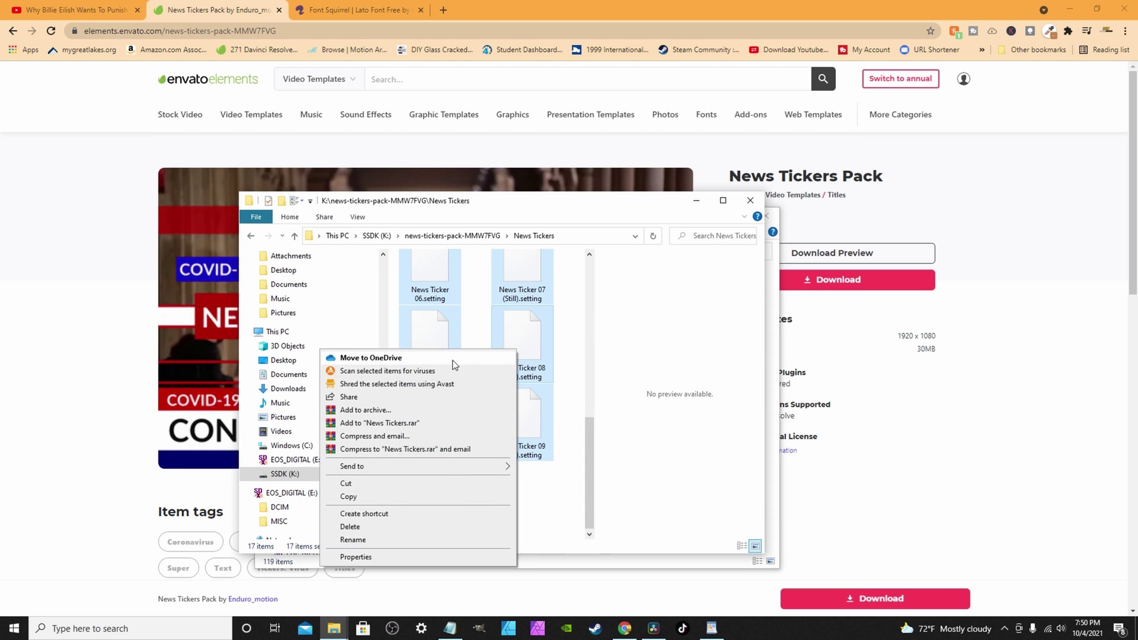
pyautogui.click(349, 496)
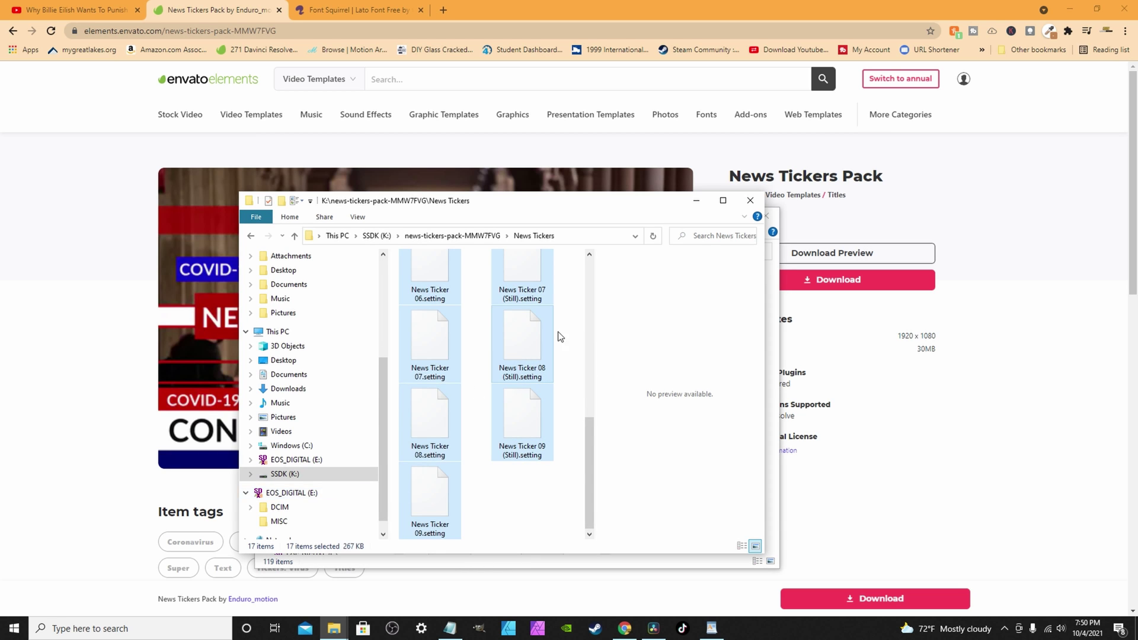
# Paste the files into Titles with administrator permission, close Explorer, and launch DaVinci Resolve
pyautogui.click(696, 201)
pyautogui.rightClick(584, 359)
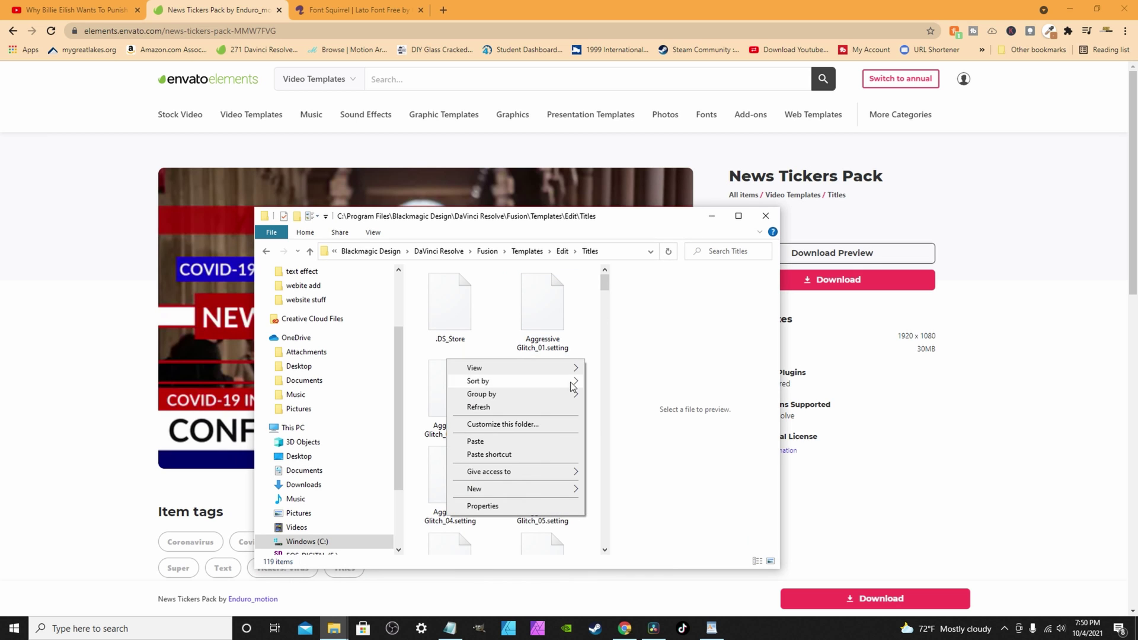
pyautogui.click(476, 441)
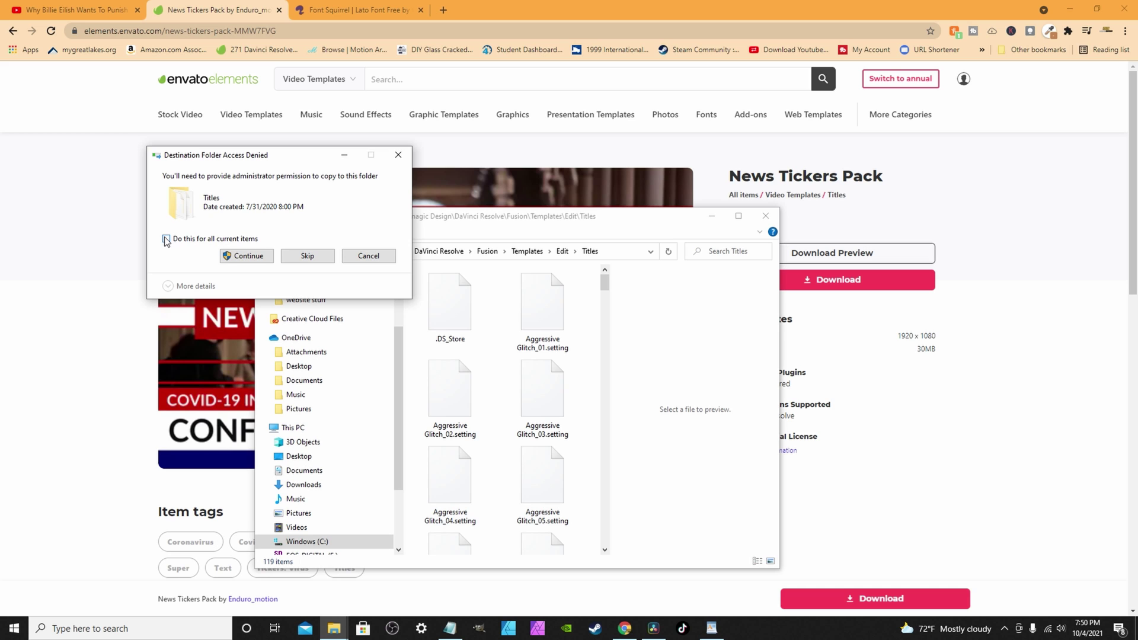
pyautogui.click(240, 259)
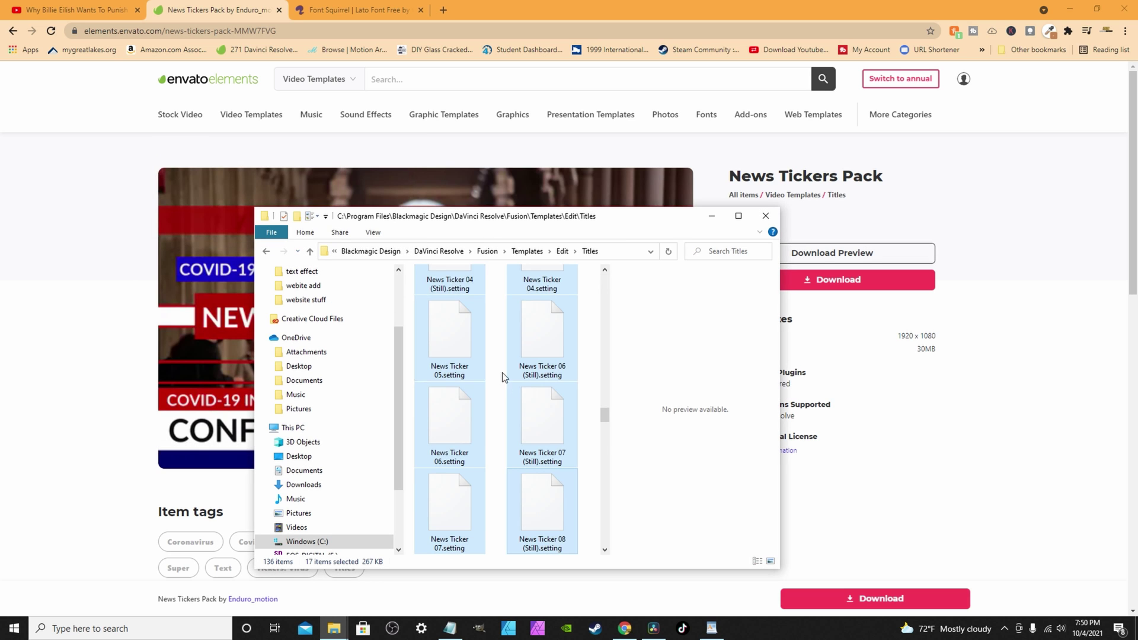
pyautogui.click(765, 216)
pyautogui.click(654, 629)
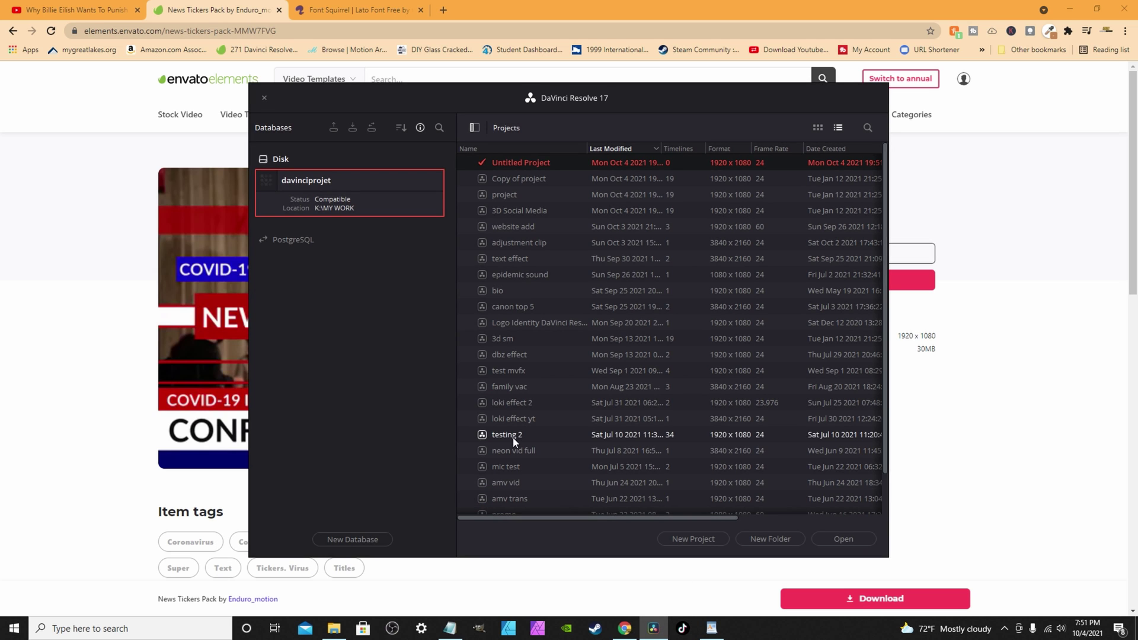
# Open the Copy of project project and search the titles library for 'new'
pyautogui.doubleClick(520, 179)
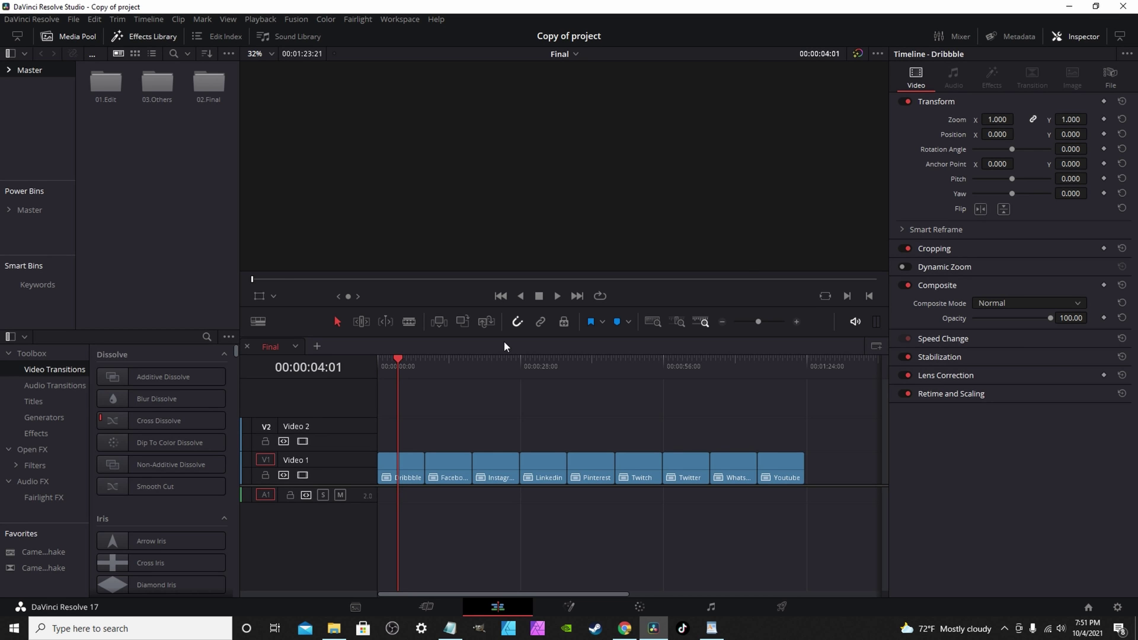
pyautogui.click(206, 338)
pyautogui.write('new')
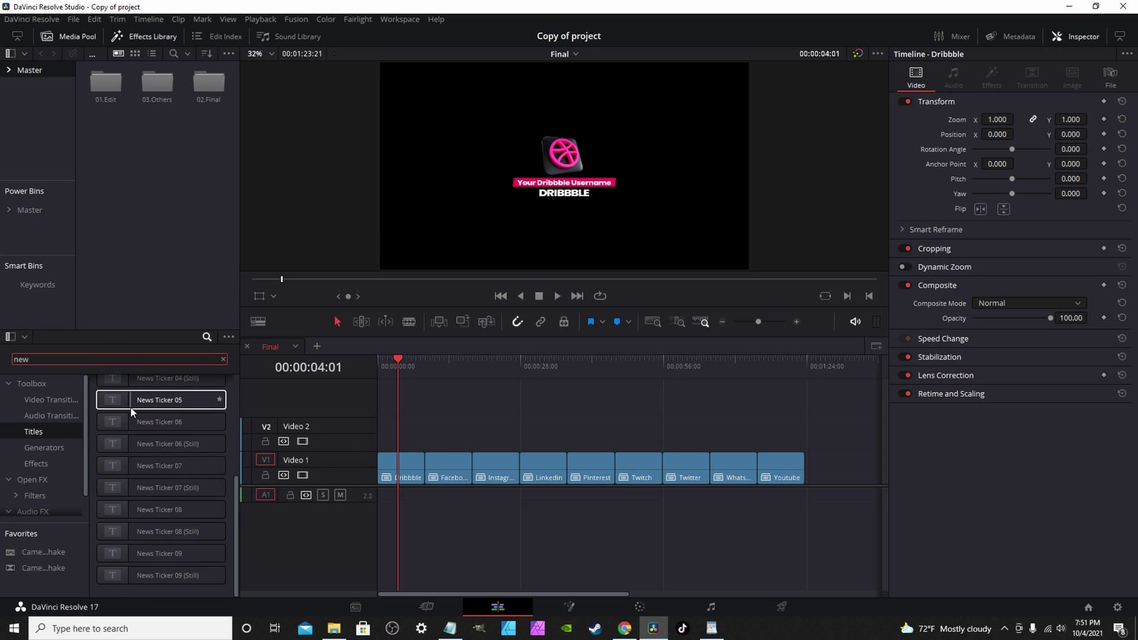
# Preview the News Ticker titles and place News Ticker 01 at the start of Video 2
pyautogui.moveTo(142, 405)
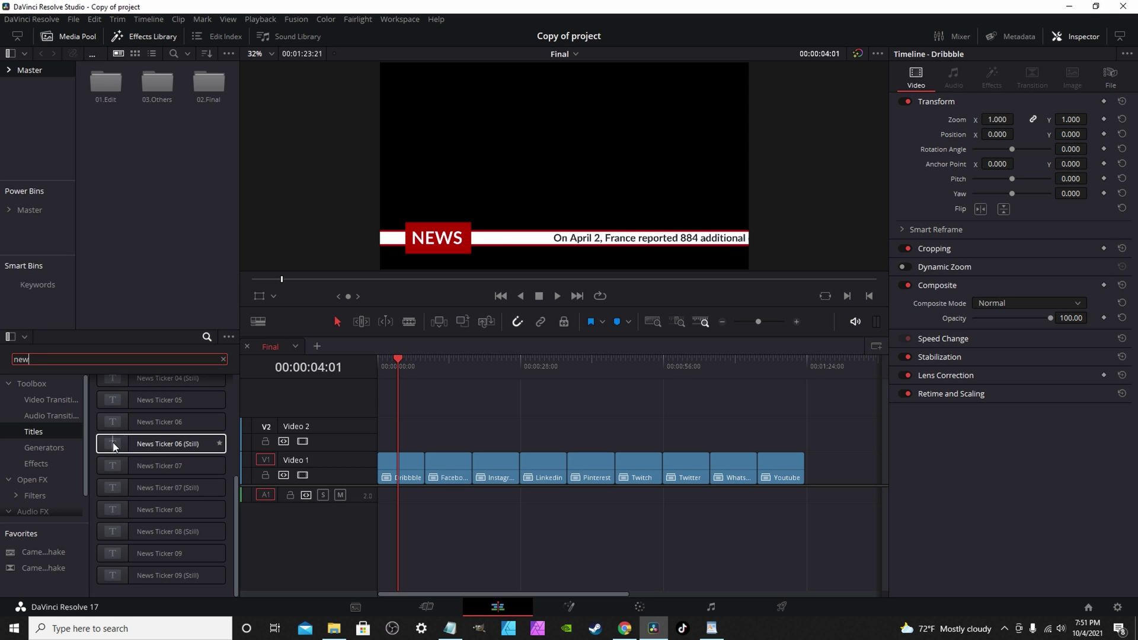
pyautogui.moveTo(147, 468)
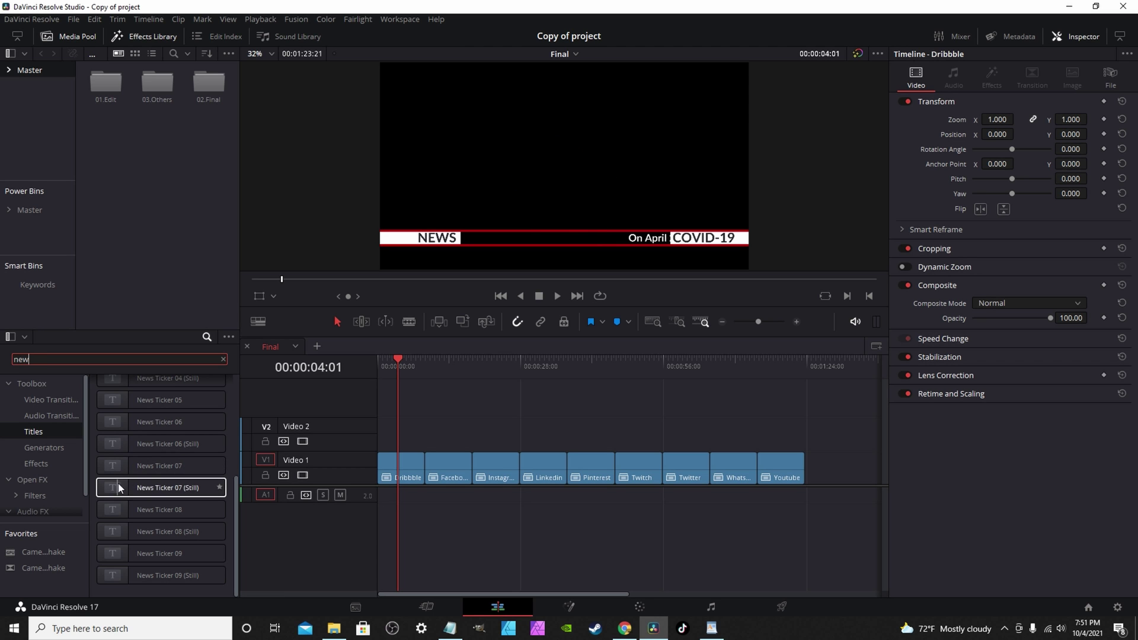
pyautogui.moveTo(115, 511)
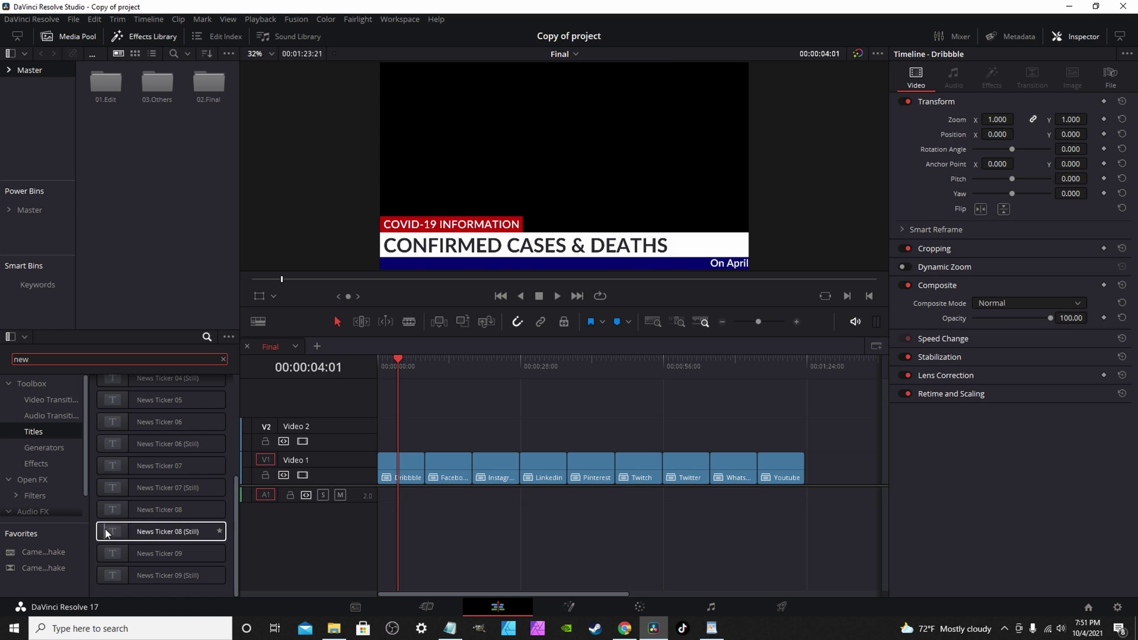
pyautogui.moveTo(127, 549)
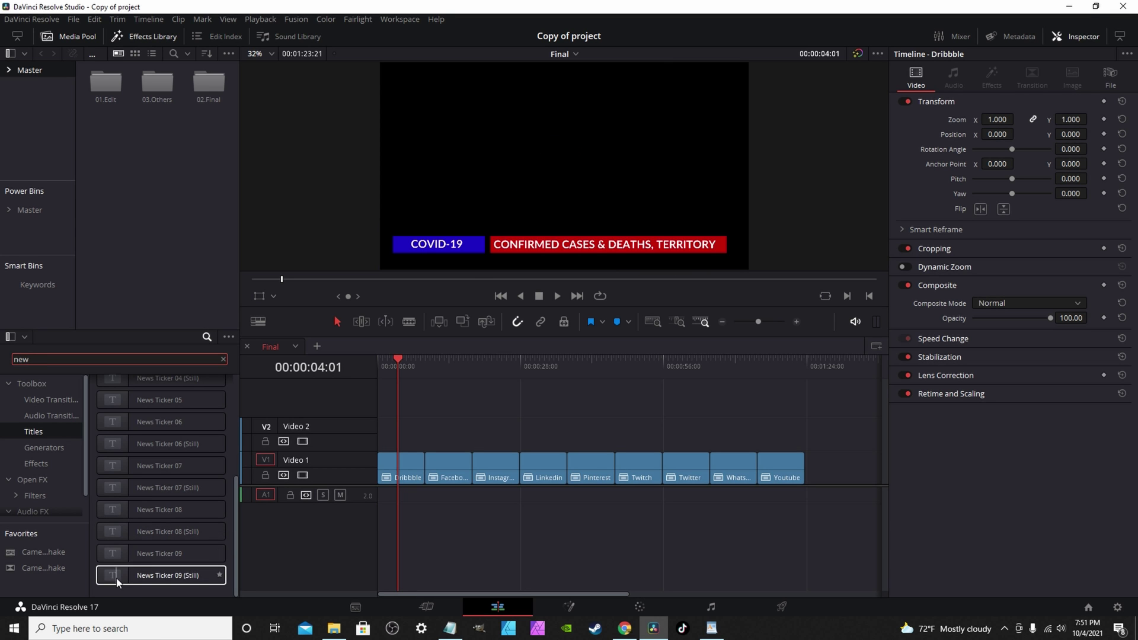
pyautogui.scroll(5, 177, 522)
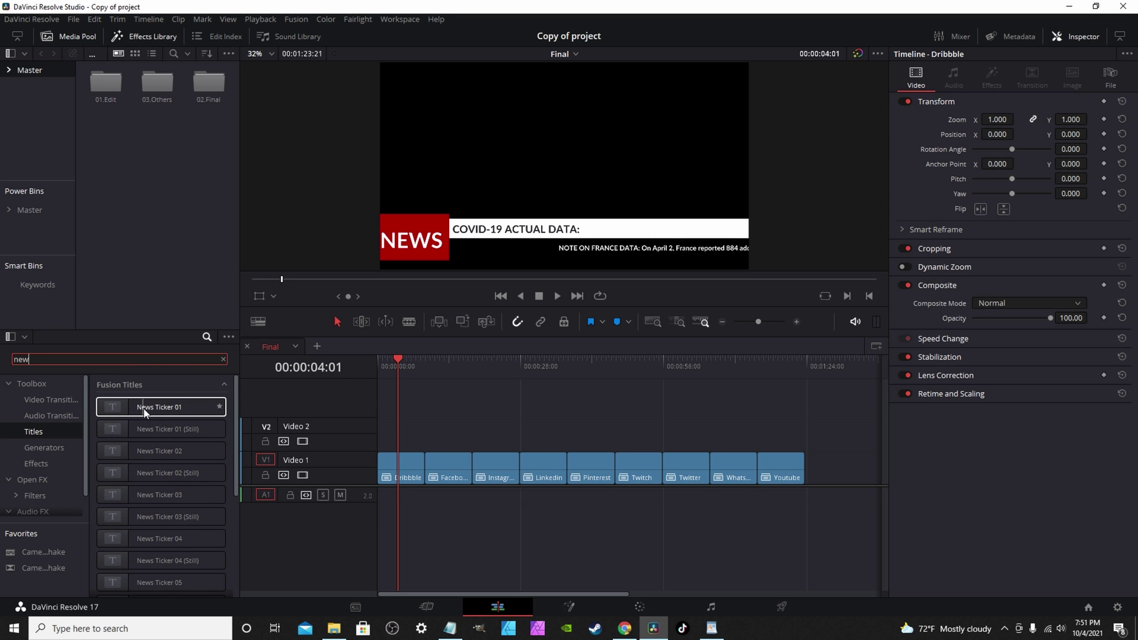
pyautogui.moveTo(119, 413); pyautogui.dragTo(415, 439)
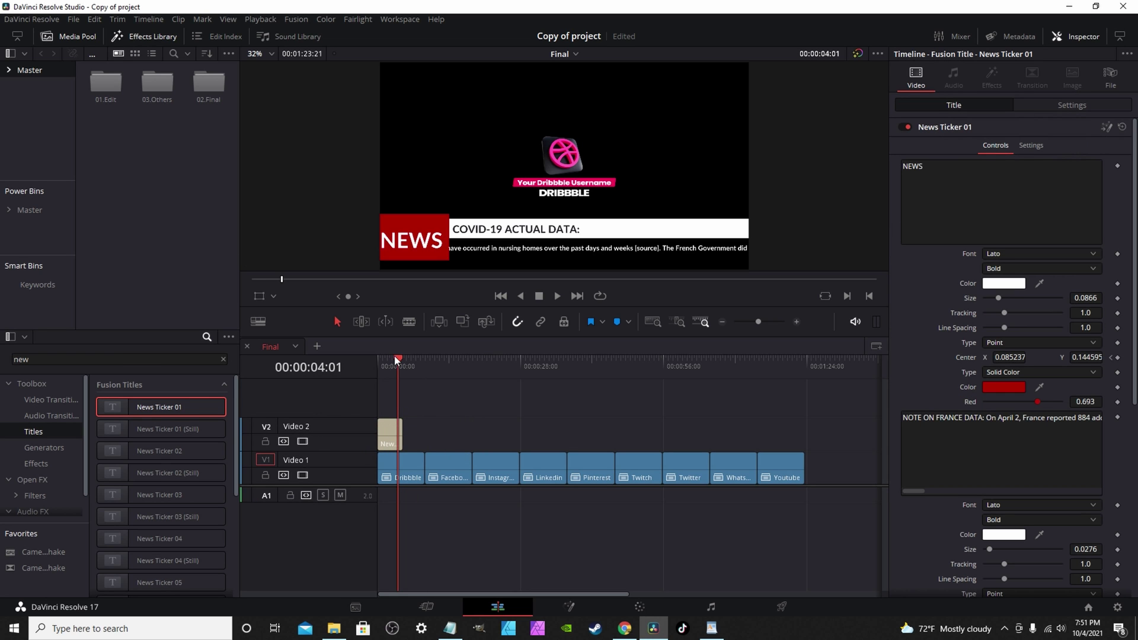
# Change News Ticker 01's NEWS headline text to 'testing' in the Inspector
pyautogui.moveTo(396, 359); pyautogui.dragTo(377, 358)
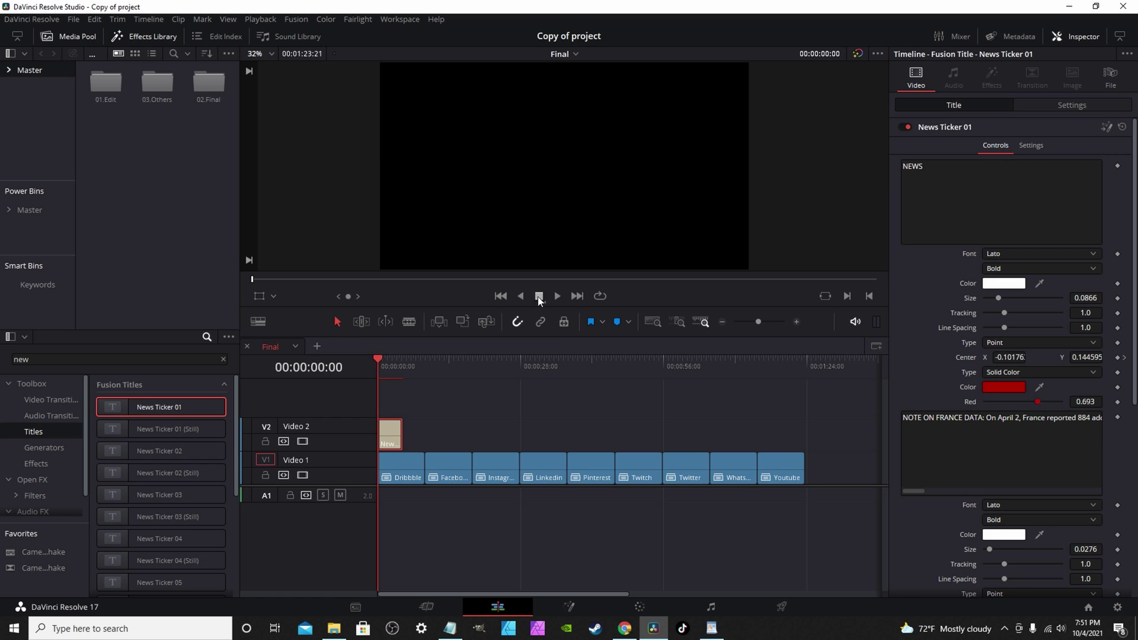
pyautogui.scroll(-5, 948, 393)
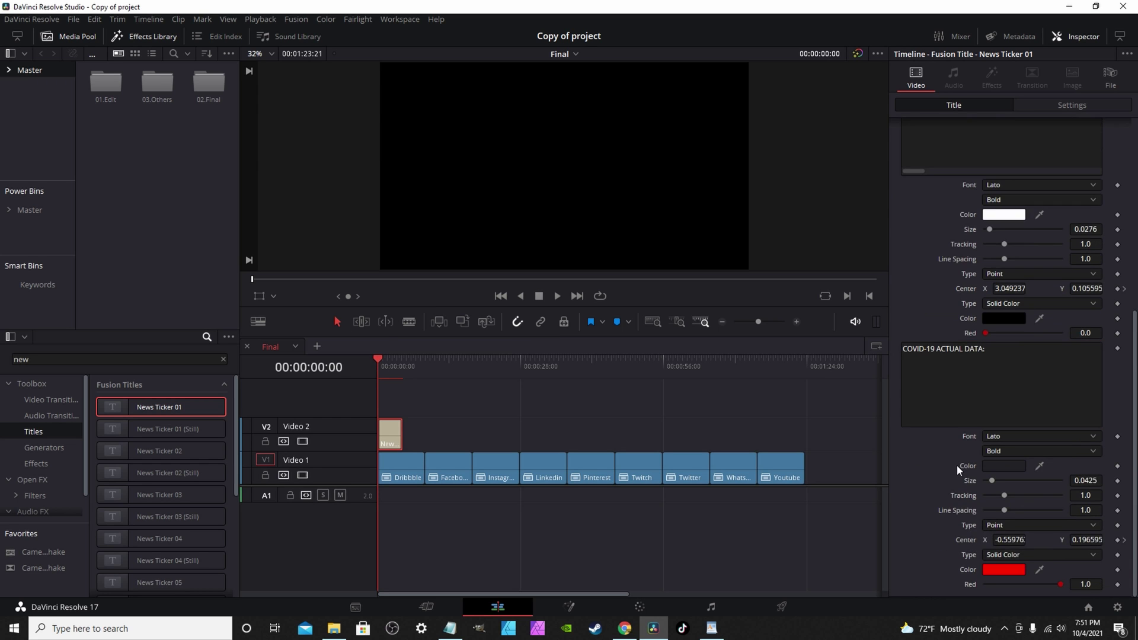
pyautogui.scroll(7, 957, 464)
pyautogui.scroll(3, 958, 436)
pyautogui.click(943, 179)
pyautogui.hotkey('ctrl', 'a')
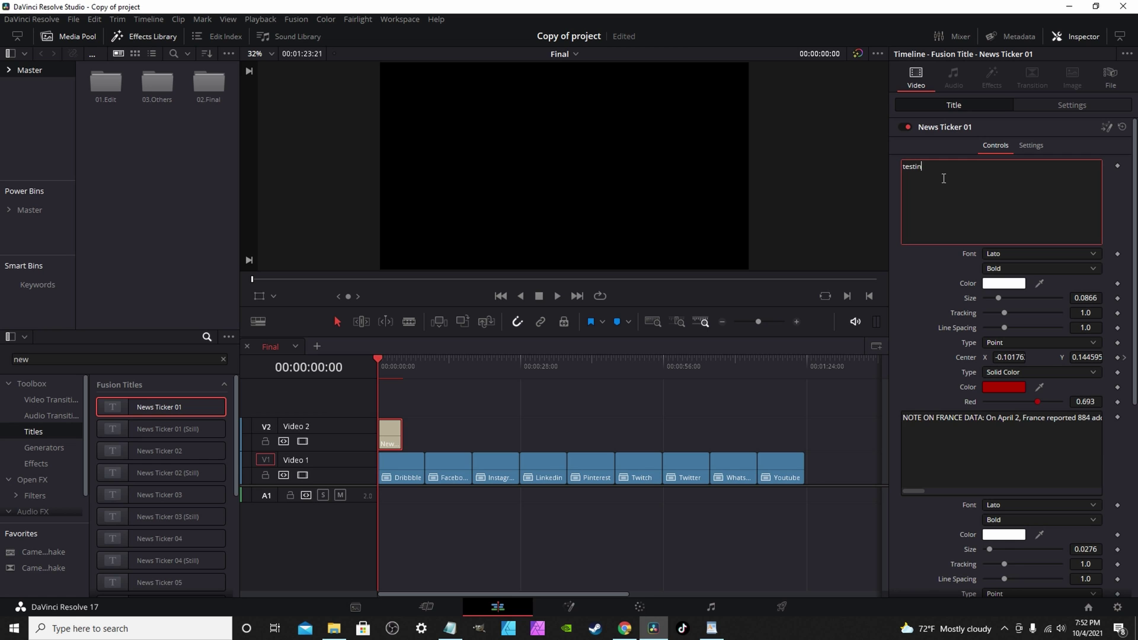
pyautogui.click(386, 355)
# Play back the ticker, disabling Video 1 to preview it on its own
pyautogui.press('space')
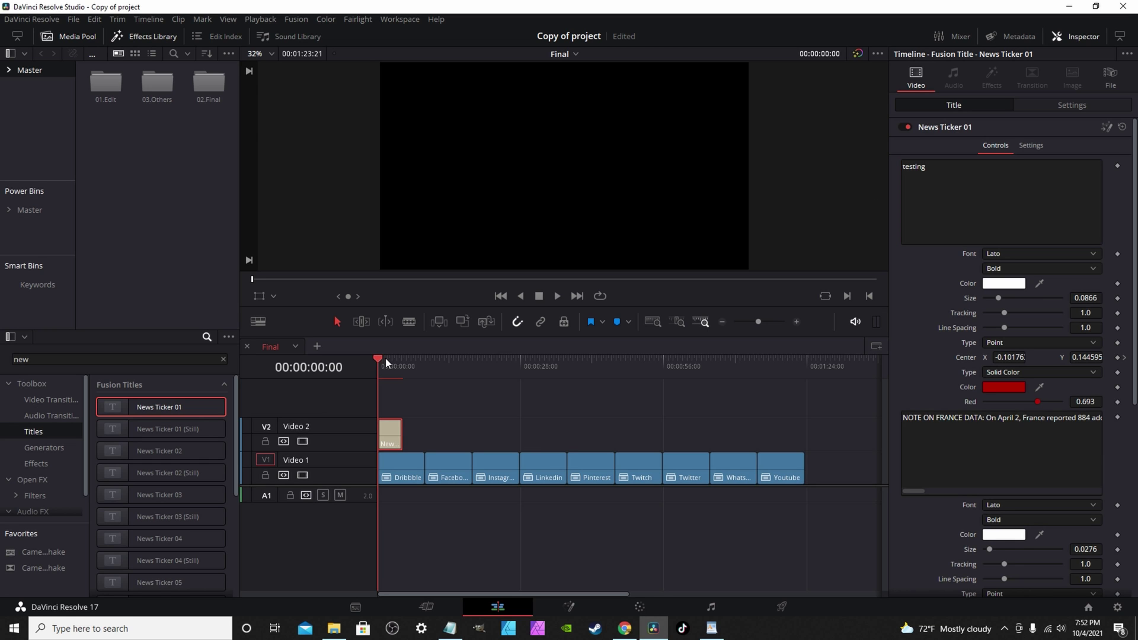
pyautogui.press('space')
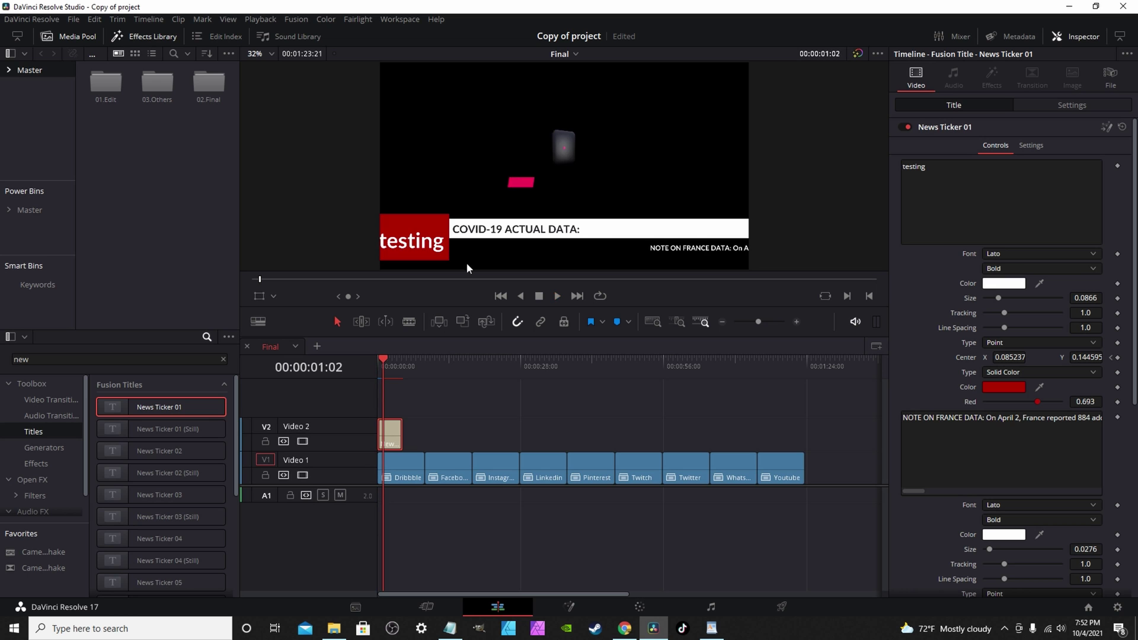
pyautogui.press('space')
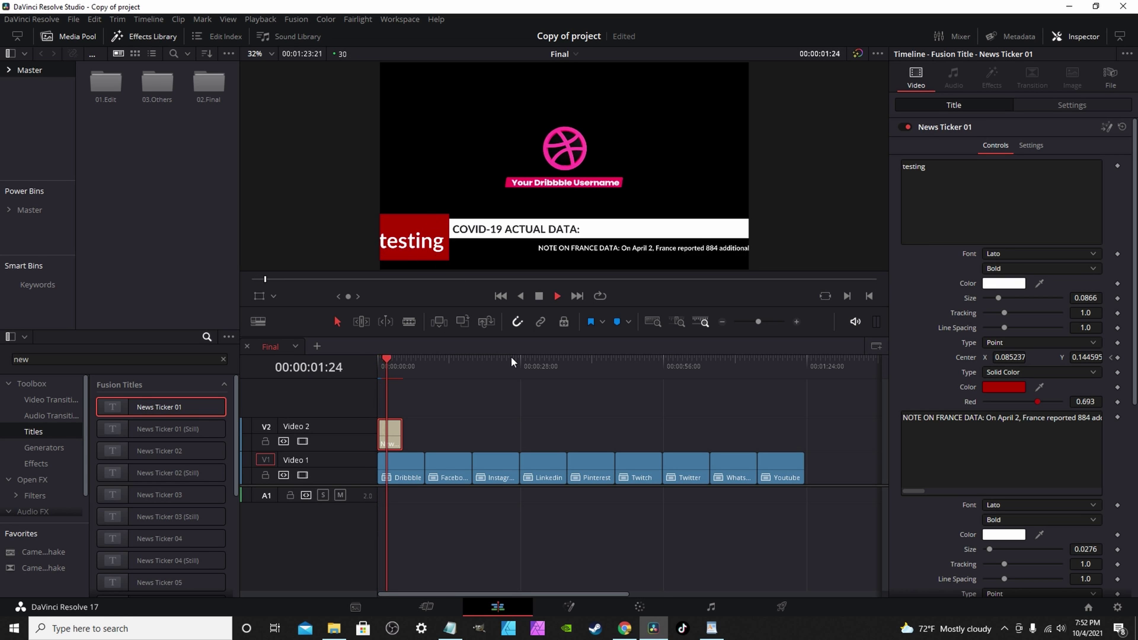
pyautogui.click(302, 475)
pyautogui.click(387, 357)
pyautogui.press('space')
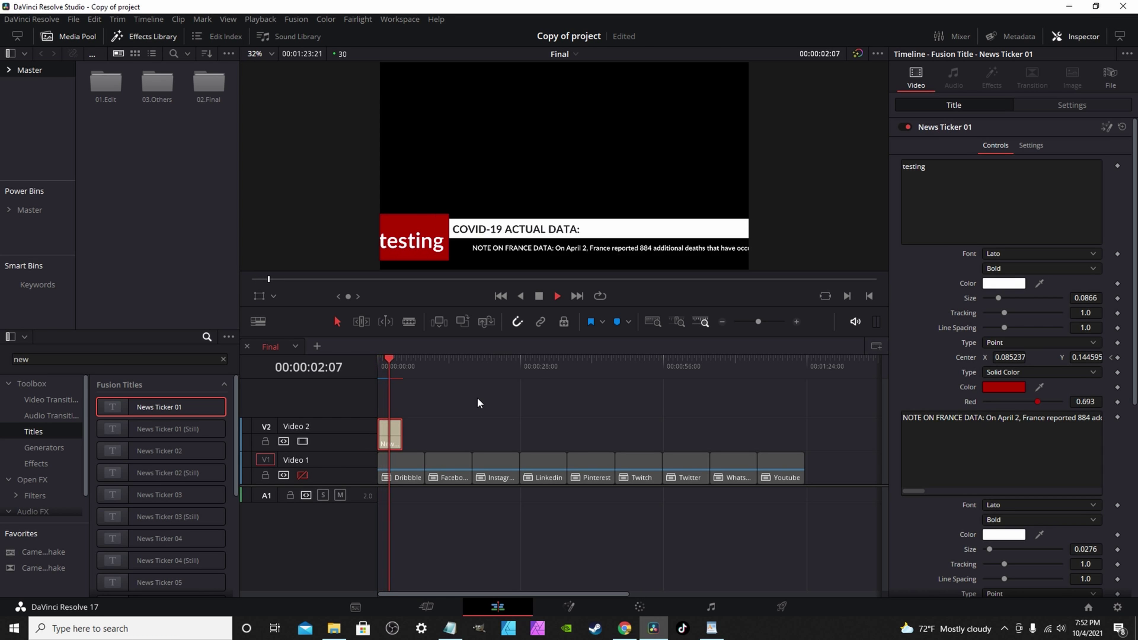
pyautogui.click(385, 360)
pyautogui.press('space')
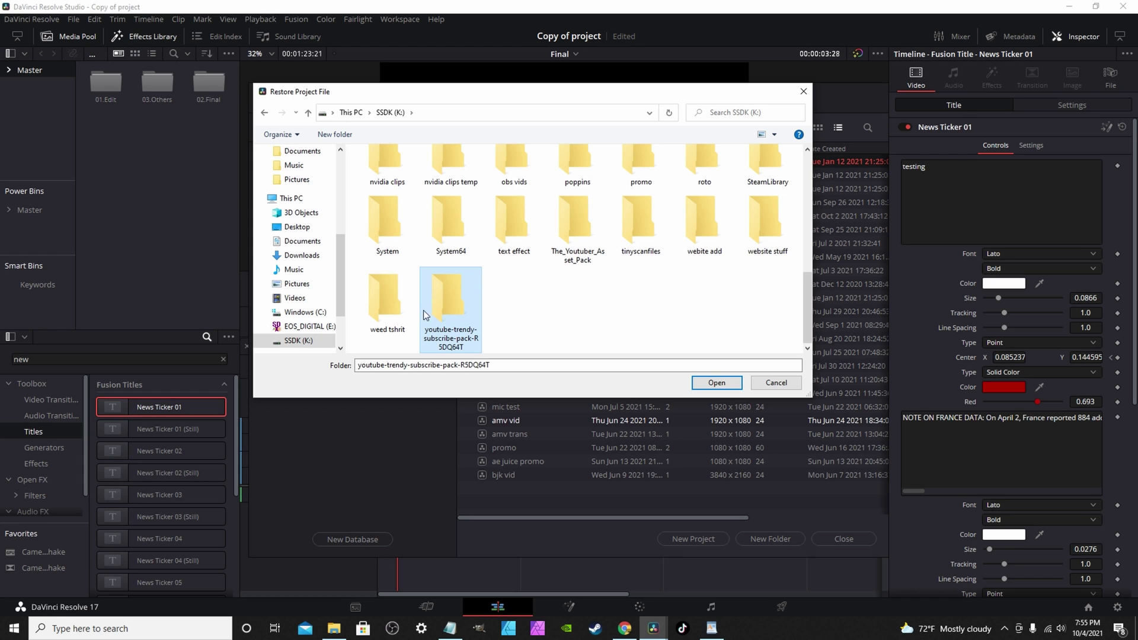
# Restore Youtube Trendy Subscribe Pack.dra from the youtube-trendy-subscribe-pack folder and open the project
pyautogui.doubleClick(450, 312)
pyautogui.click(518, 201)
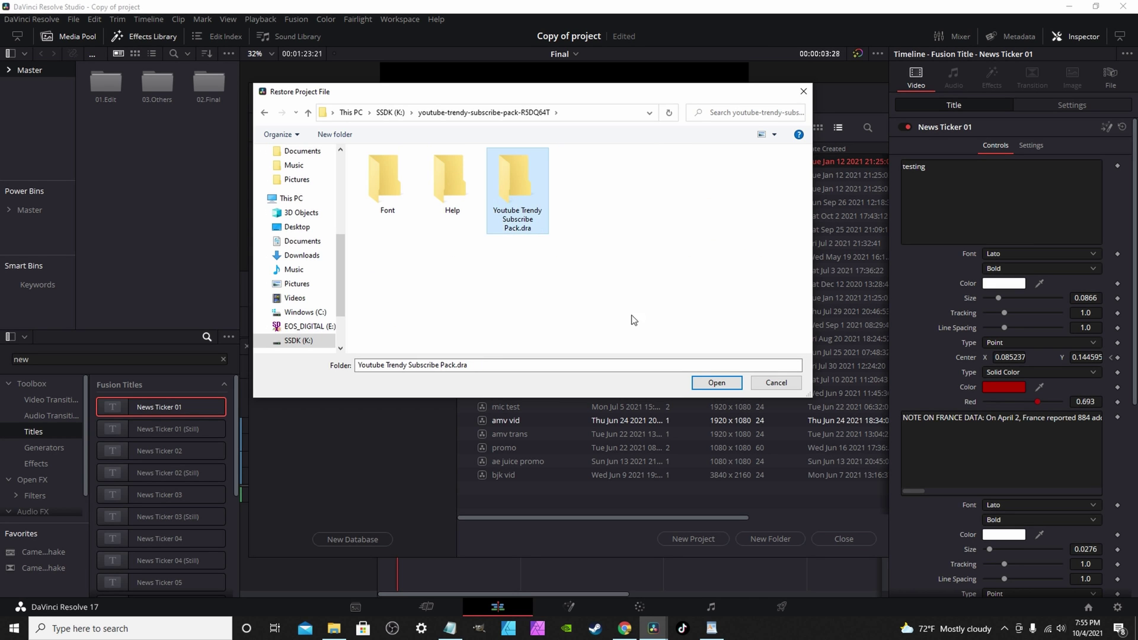
pyautogui.click(716, 382)
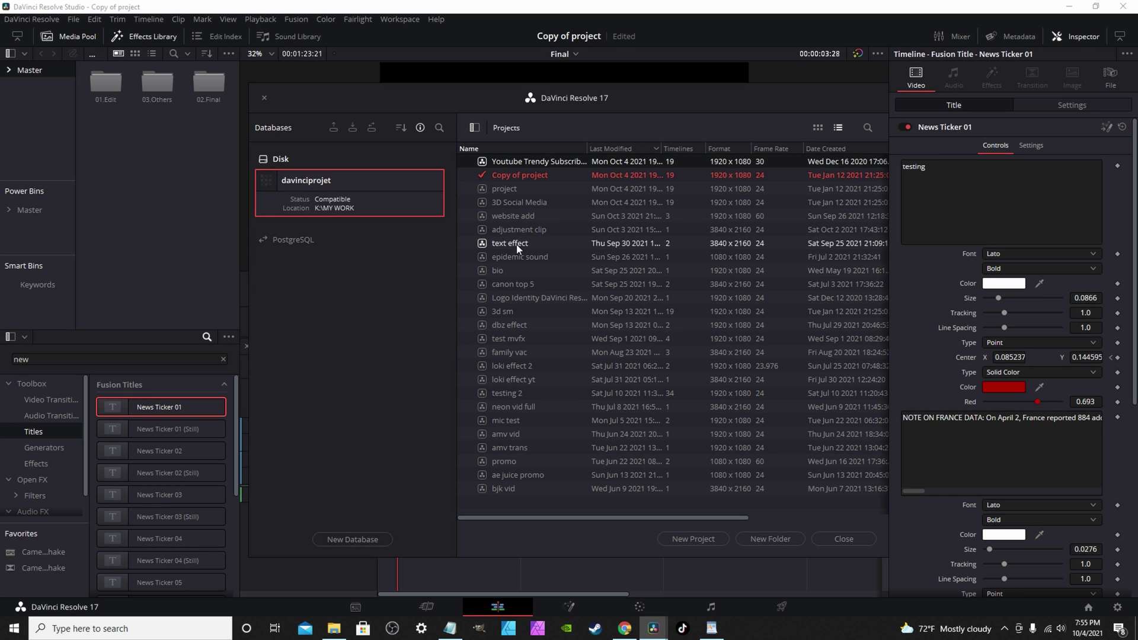
pyautogui.doubleClick(529, 165)
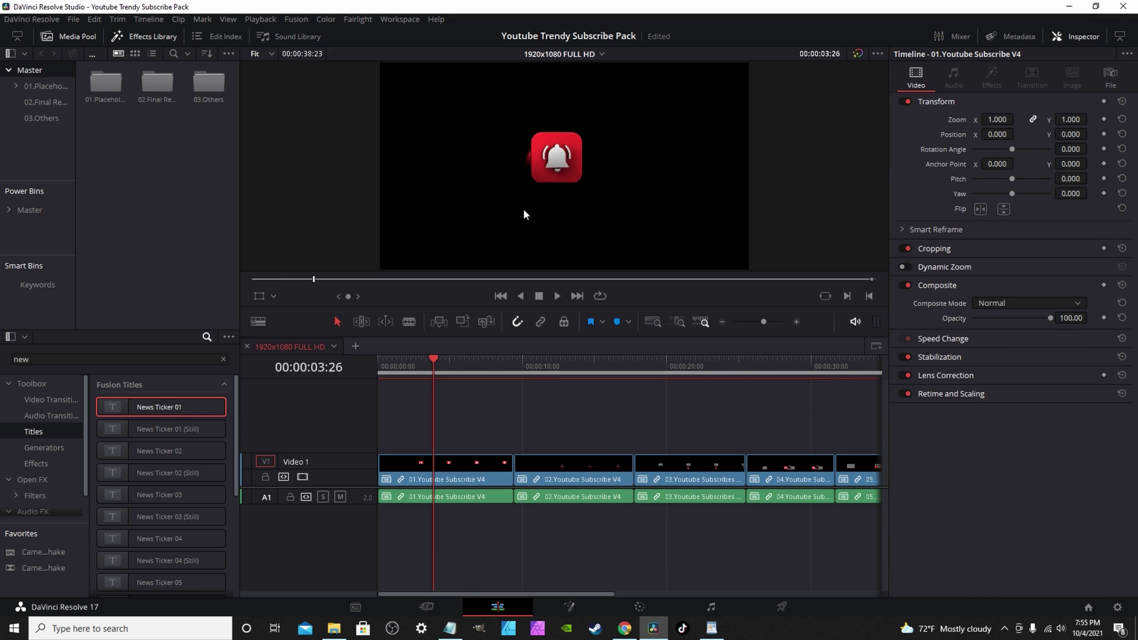
# Scrub and replay the five Youtube Trendy Subscribe animations on the timeline to preview them
pyautogui.moveTo(443, 363); pyautogui.dragTo(378, 358)
pyautogui.press('space')
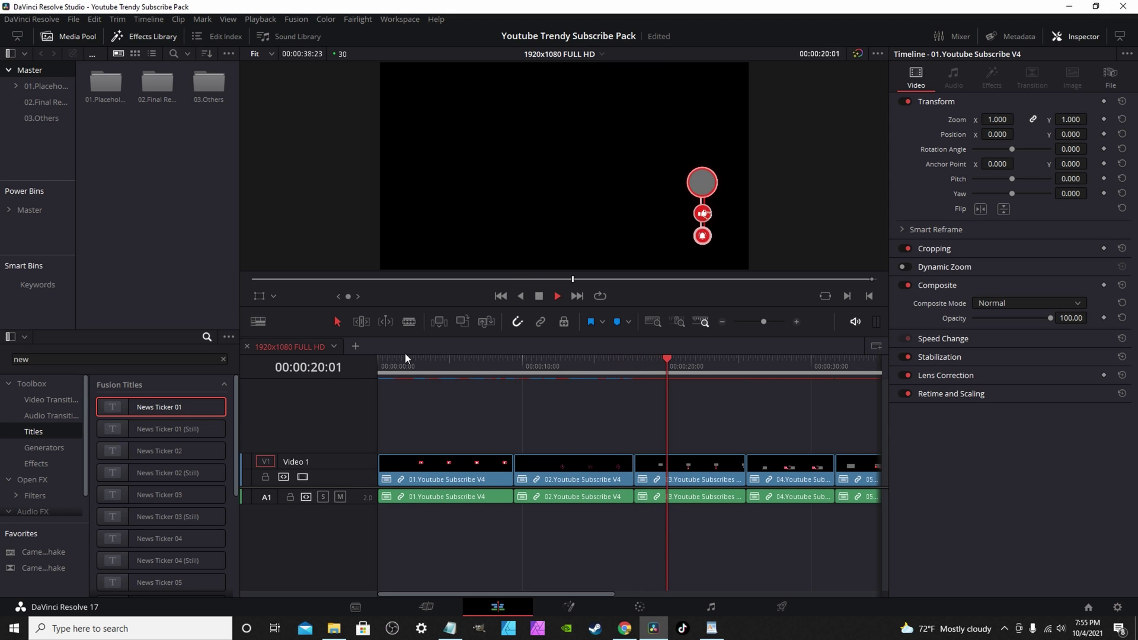
pyautogui.press('space')
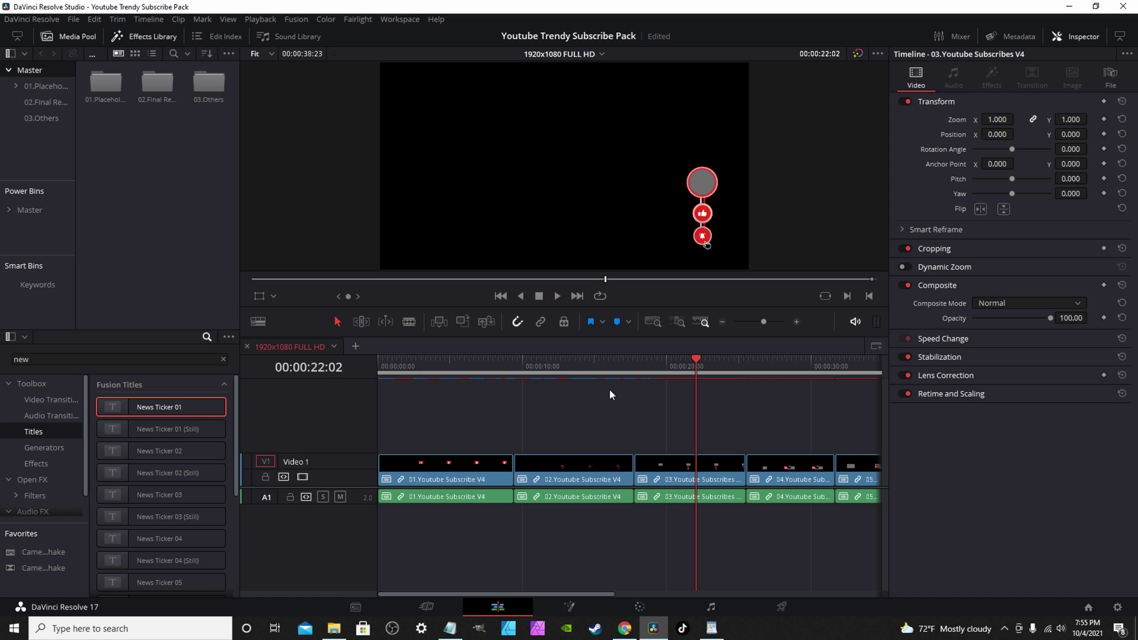
pyautogui.click(383, 358)
pyautogui.press('space')
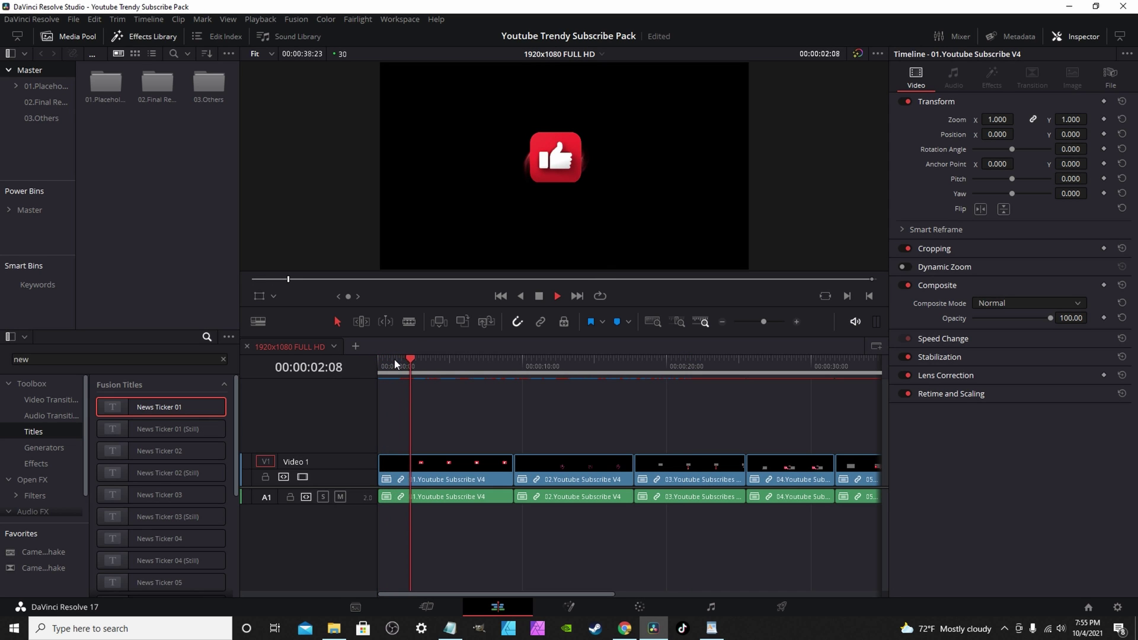
pyautogui.click(393, 361)
pyautogui.press('space')
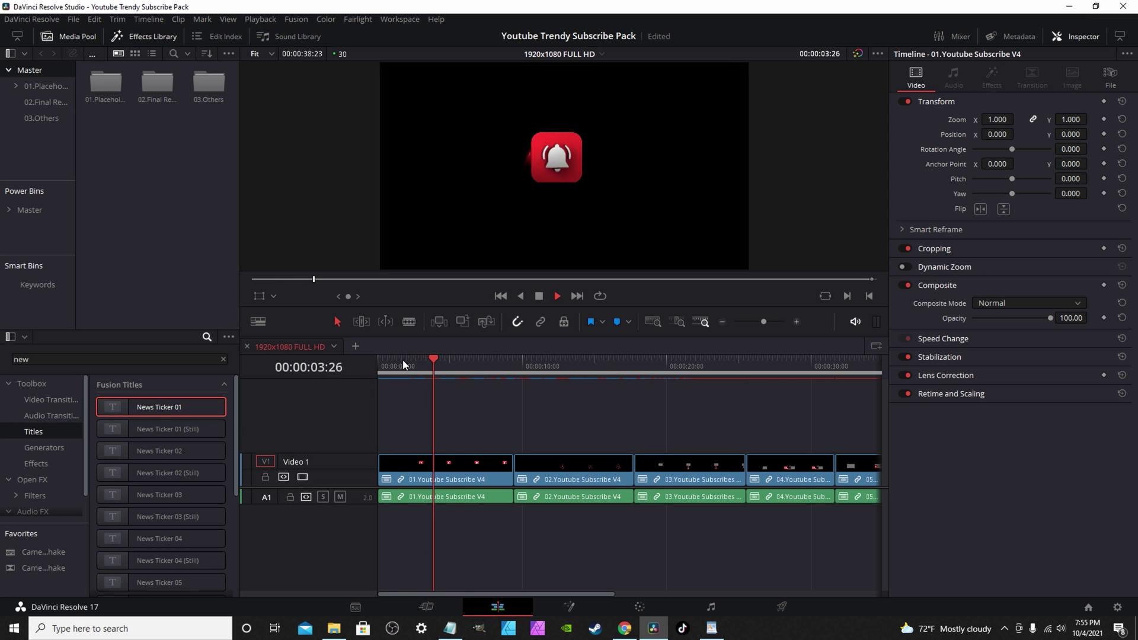
pyautogui.click(403, 361)
pyautogui.press('space')
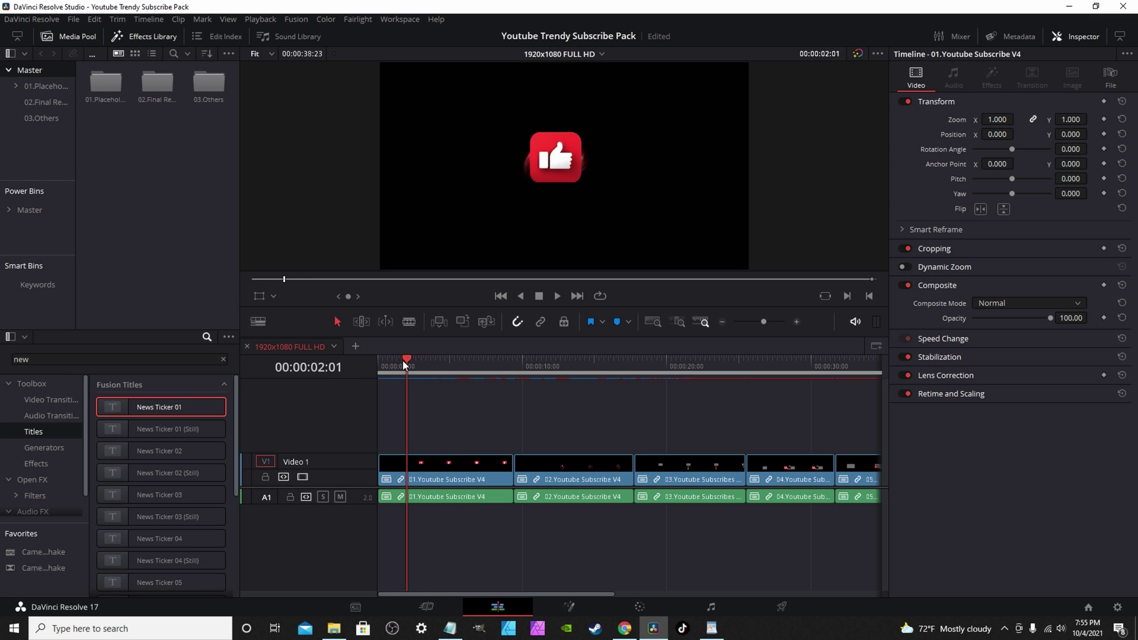
pyautogui.press('space')
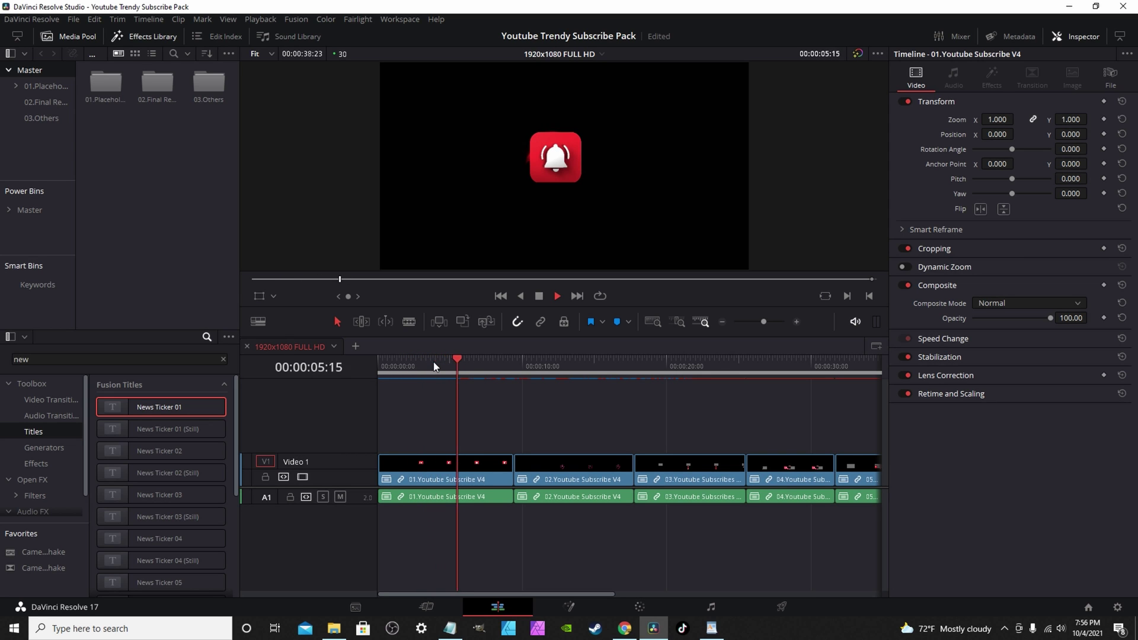
pyautogui.click(391, 362)
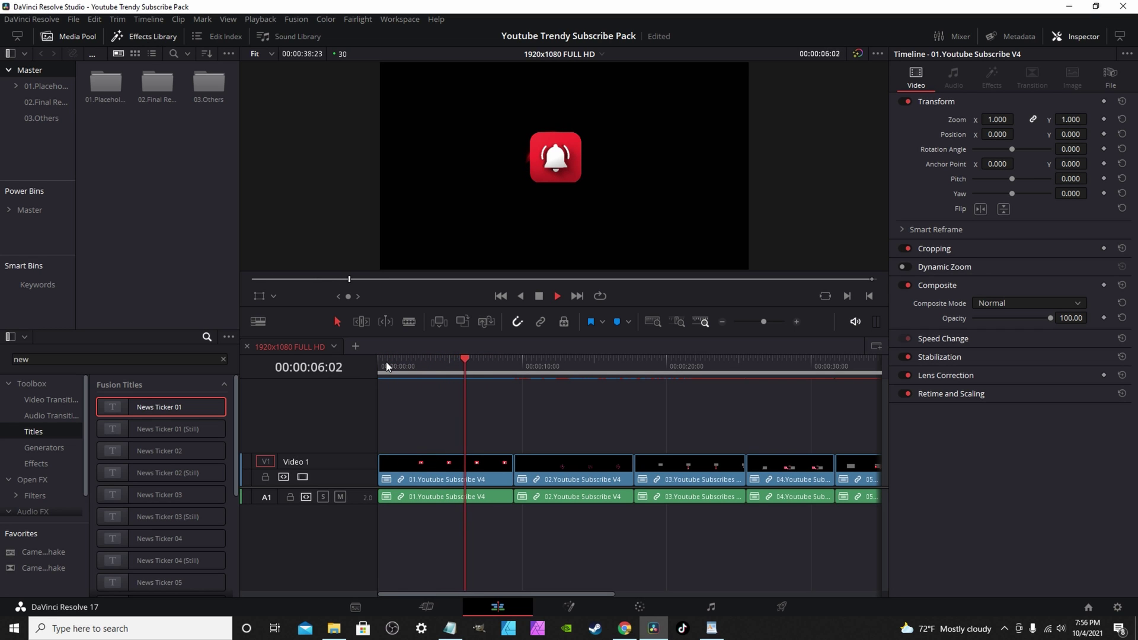
pyautogui.press('space')
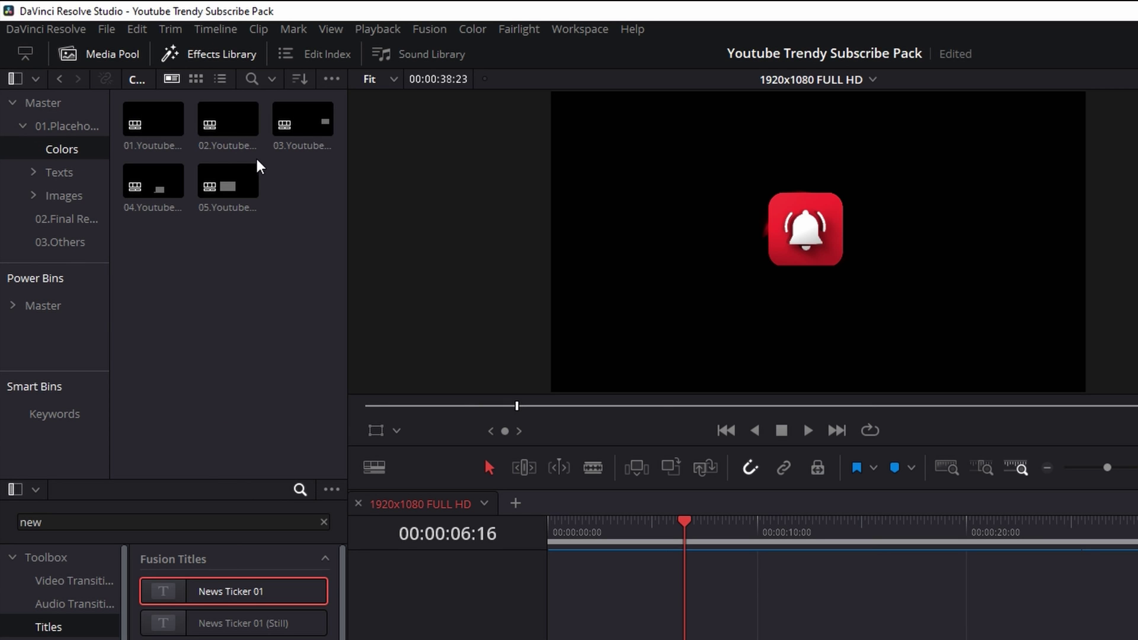
# Open 01.Youtube Subscribe V4 as its own timeline and scrub through its animation
pyautogui.click(152, 140)
pyautogui.doubleClick(152, 140)
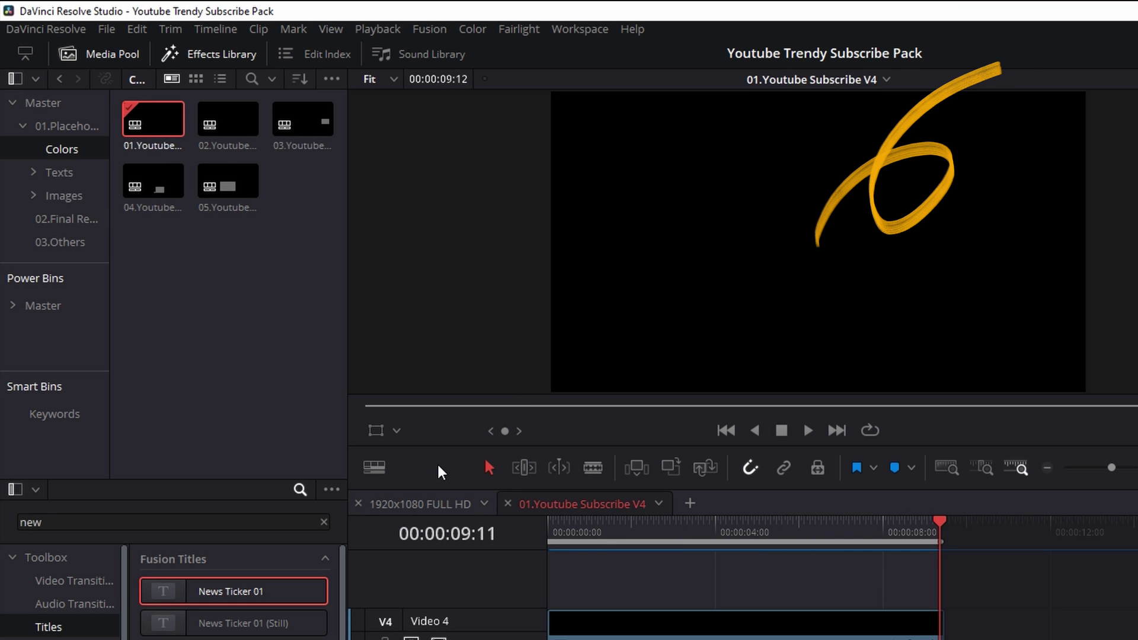
pyautogui.moveTo(577, 528); pyautogui.dragTo(833, 535)
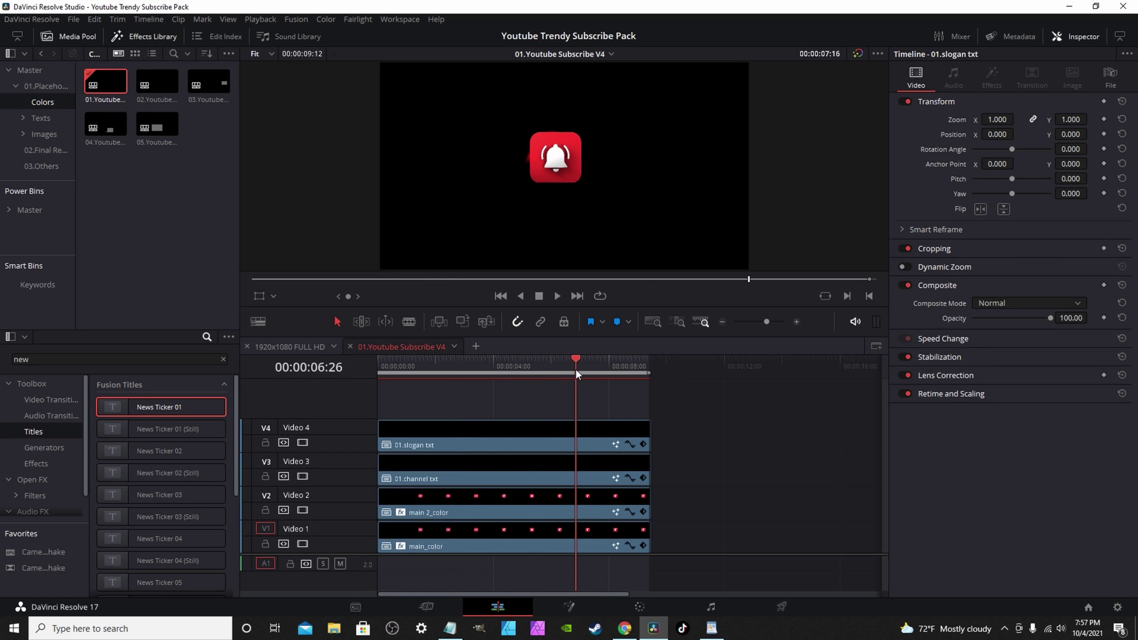
pyautogui.moveTo(576, 372); pyautogui.dragTo(575, 373)
# Set the main 2_color clip's Color Compressor target colour to pure blue
pyautogui.click(431, 508)
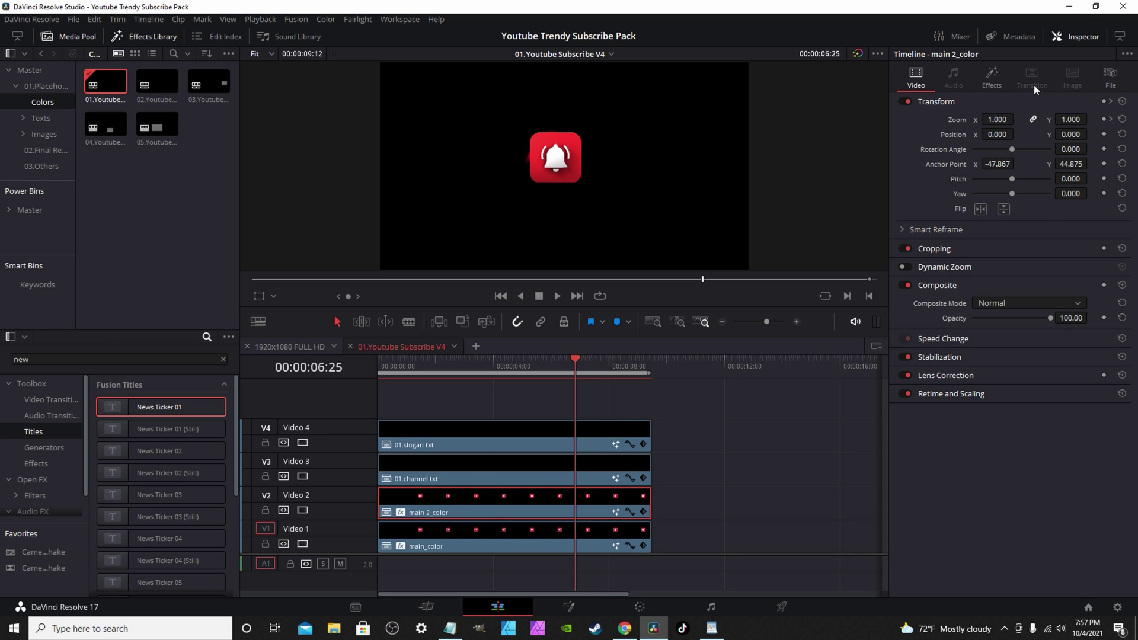
pyautogui.click(993, 77)
pyautogui.click(982, 145)
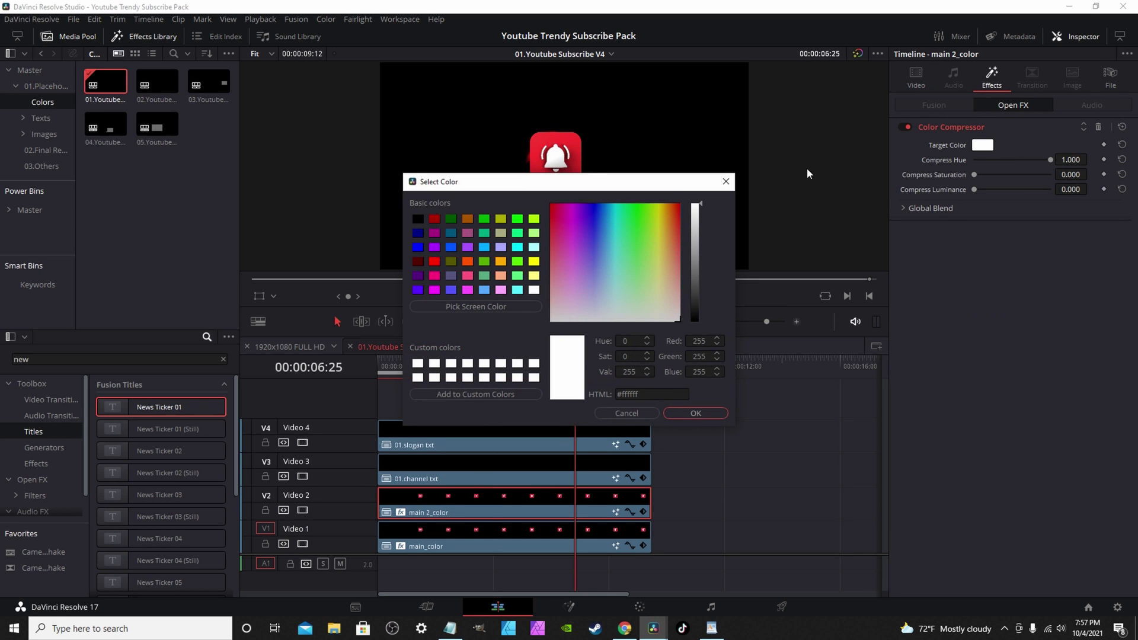
pyautogui.click(418, 247)
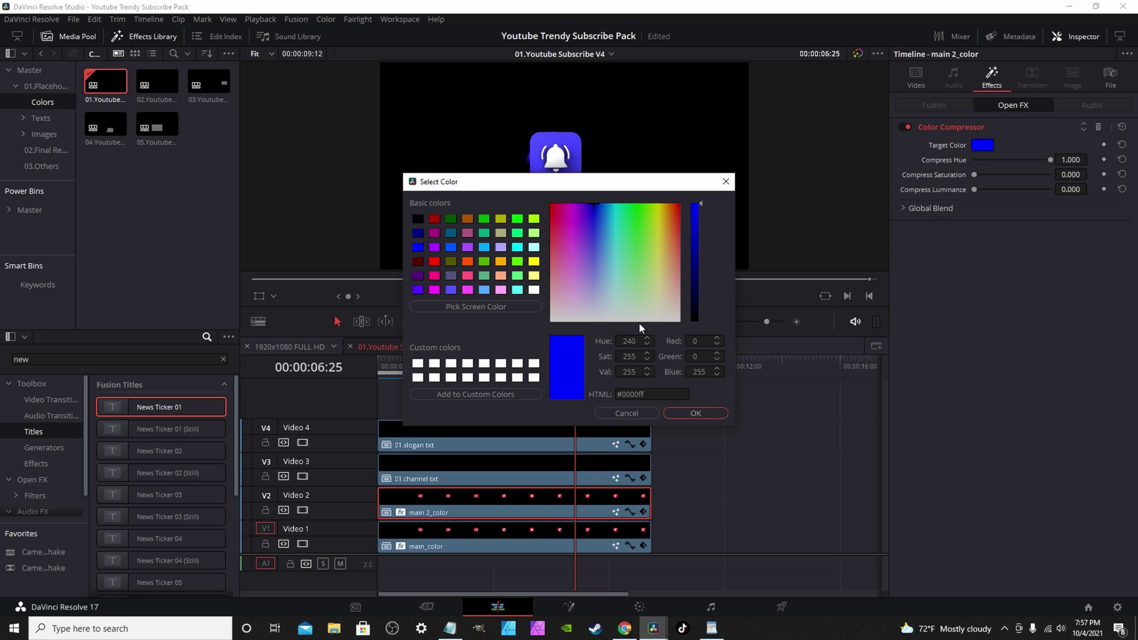
pyautogui.click(695, 412)
# At 01:05, set the main_color clip's Color Compressor target colour to blue as well
pyautogui.moveTo(585, 372); pyautogui.dragTo(411, 366)
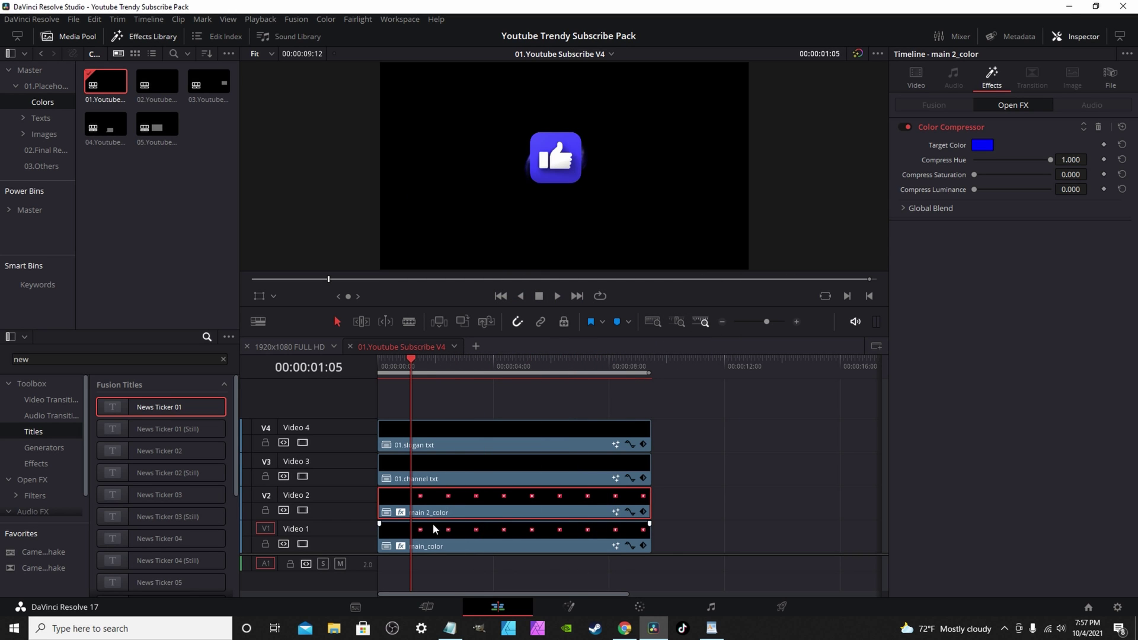
pyautogui.click(431, 481)
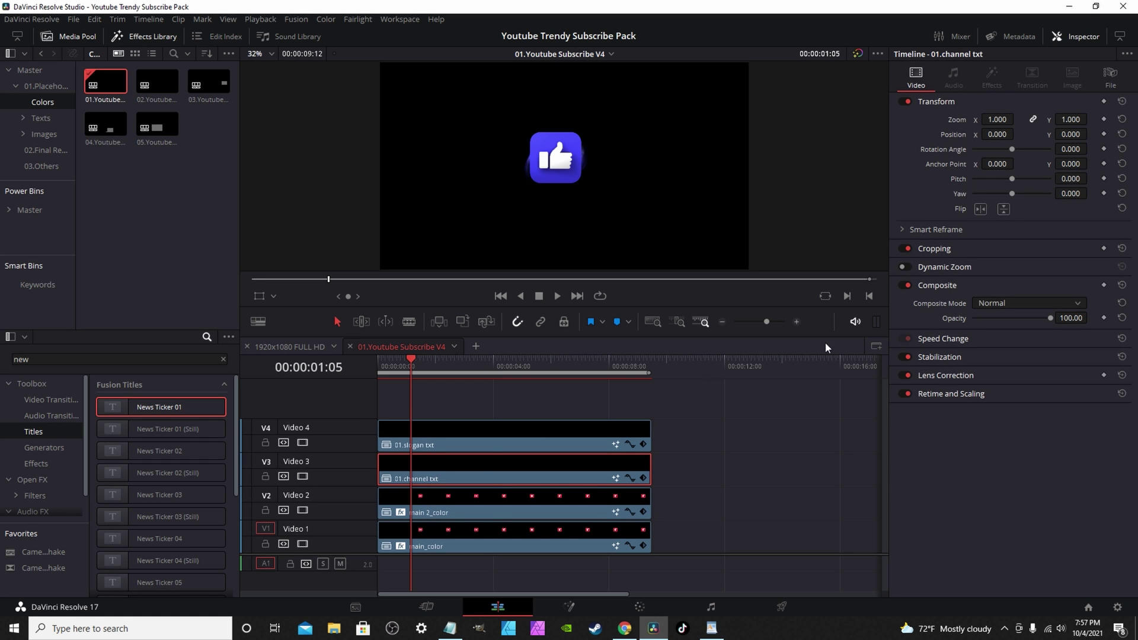
pyautogui.click(460, 440)
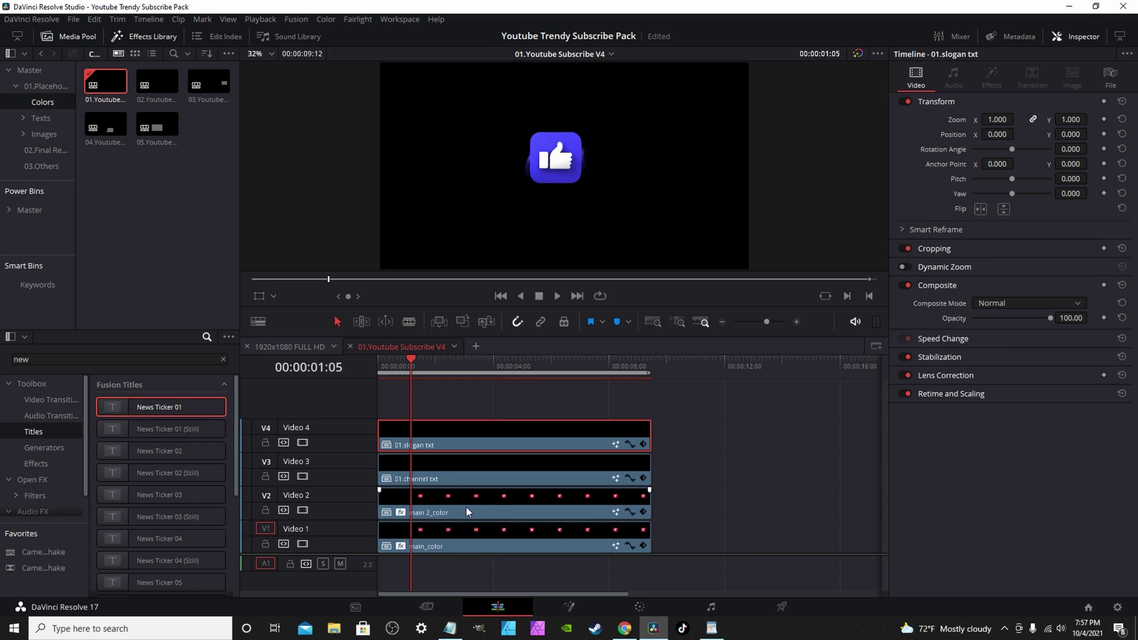
pyautogui.click(448, 529)
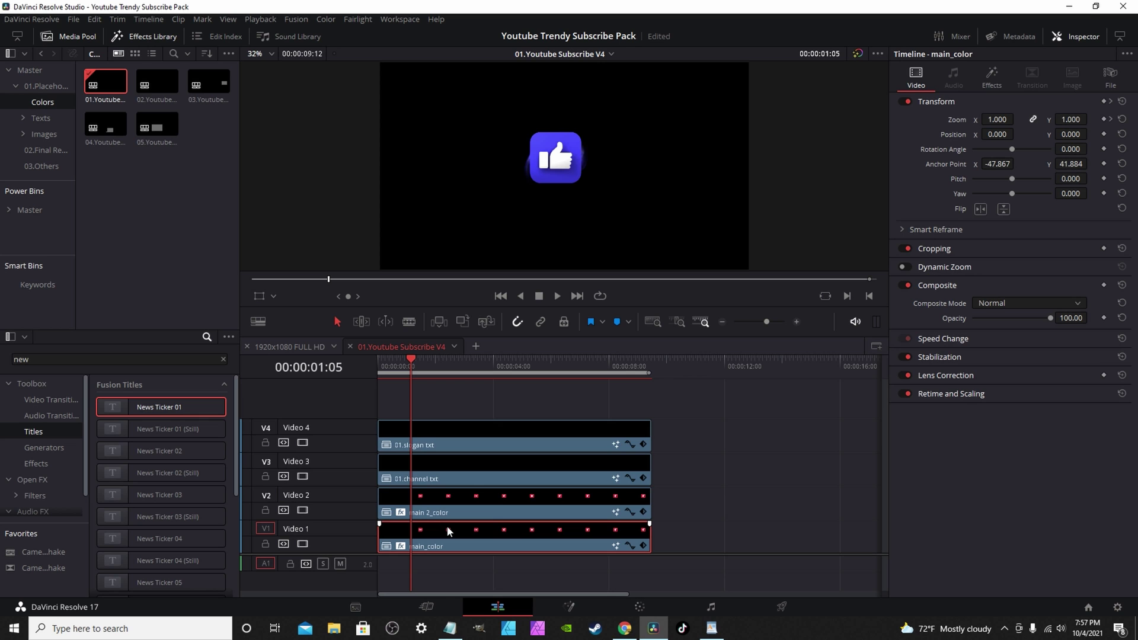
pyautogui.click(991, 74)
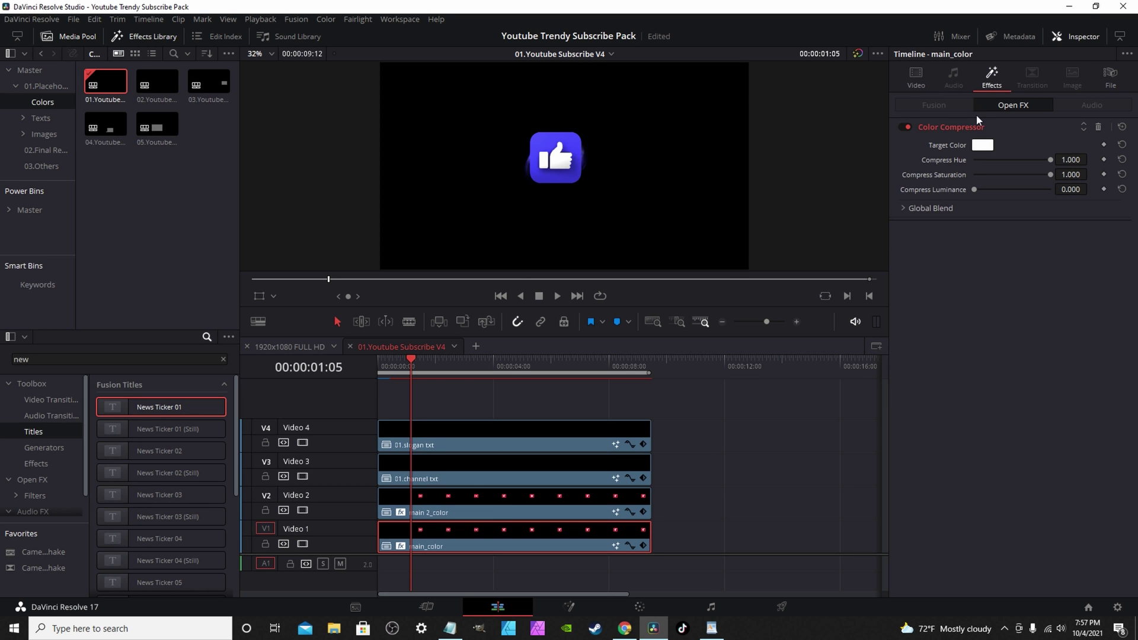
pyautogui.click(982, 145)
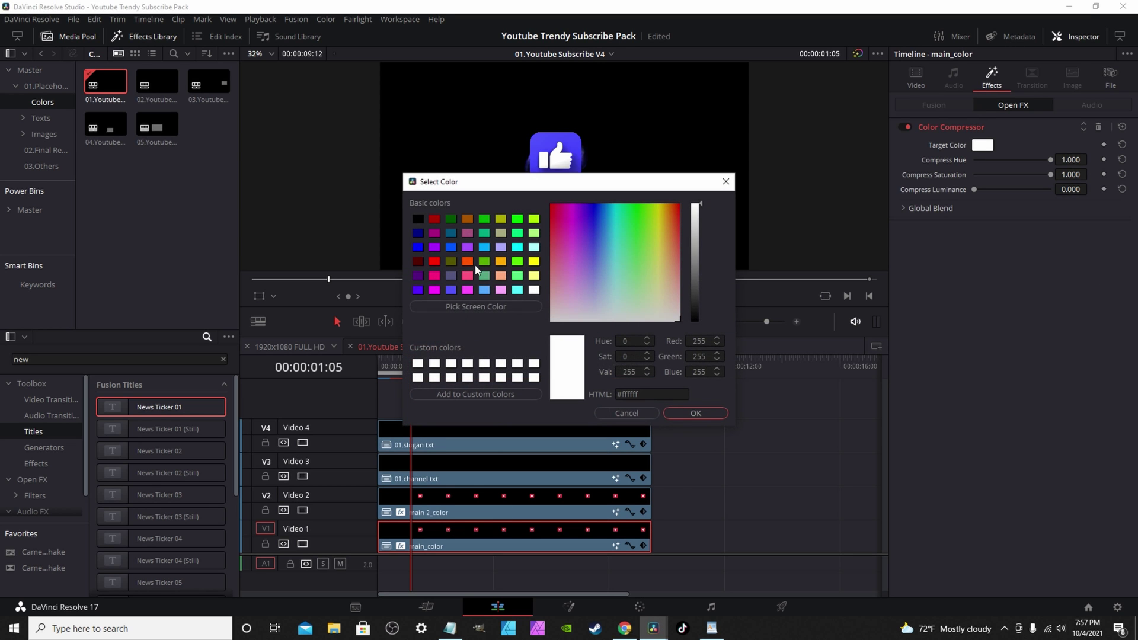
pyautogui.click(418, 247)
pyautogui.click(696, 413)
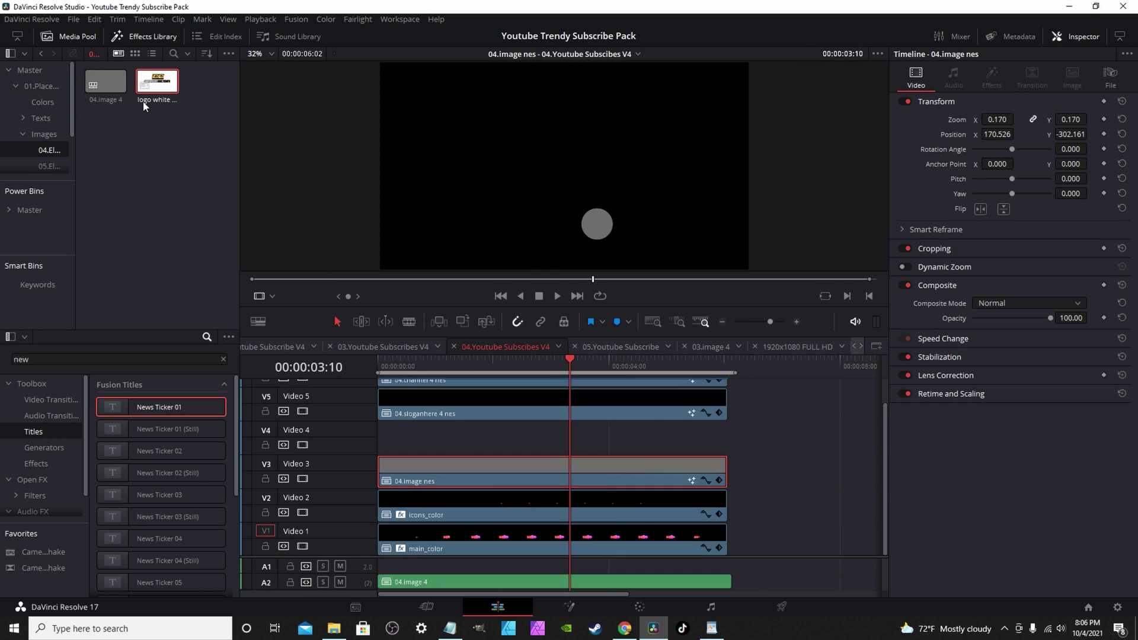
# In the 04.image 4 timeline, place logo white bg_1.3.1.png on Video 1 across the solid colour's length
pyautogui.doubleClick(109, 90)
pyautogui.moveTo(157, 81); pyautogui.dragTo(393, 485)
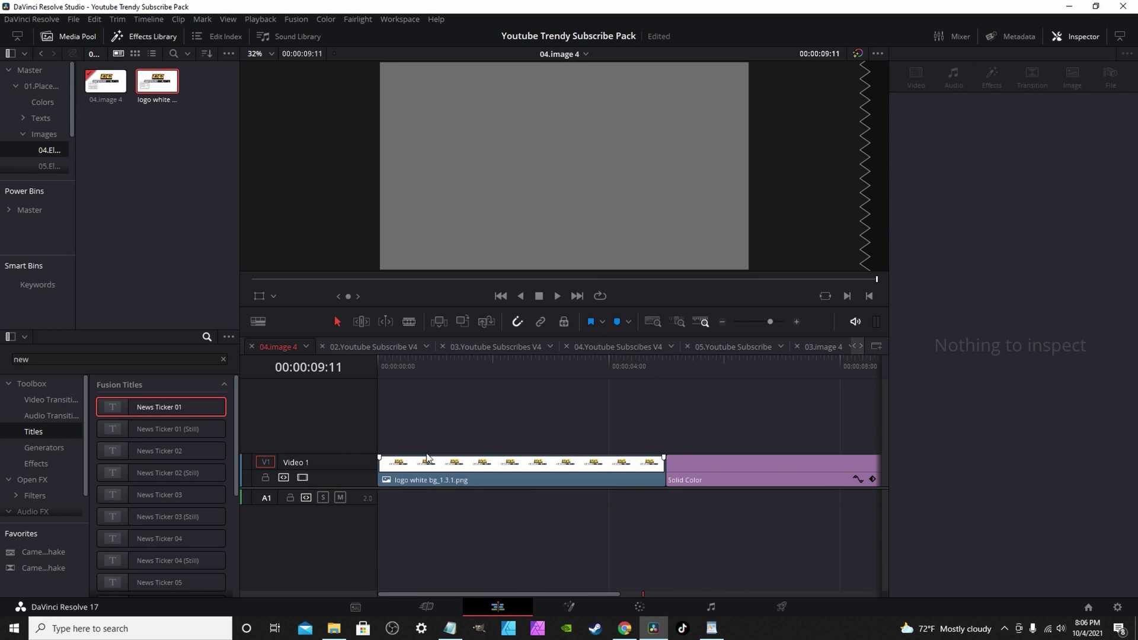
pyautogui.moveTo(666, 480); pyautogui.dragTo(889, 476)
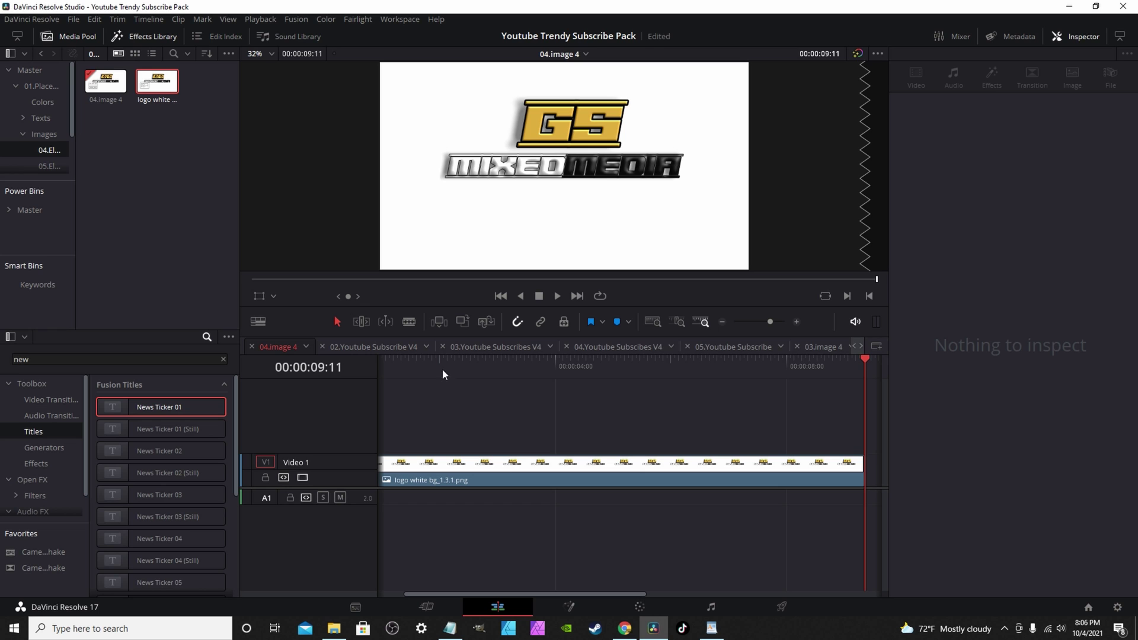
pyautogui.moveTo(504, 363); pyautogui.dragTo(384, 358)
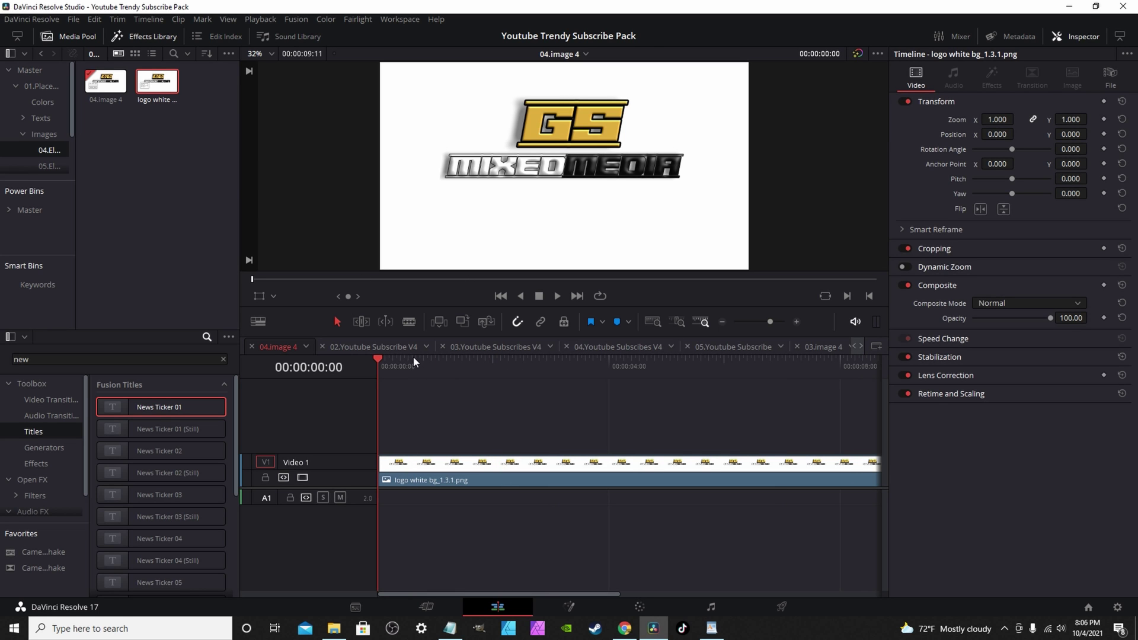
# Browse from the Images bin through the Master bin to the final render folder
pyautogui.click(38, 52)
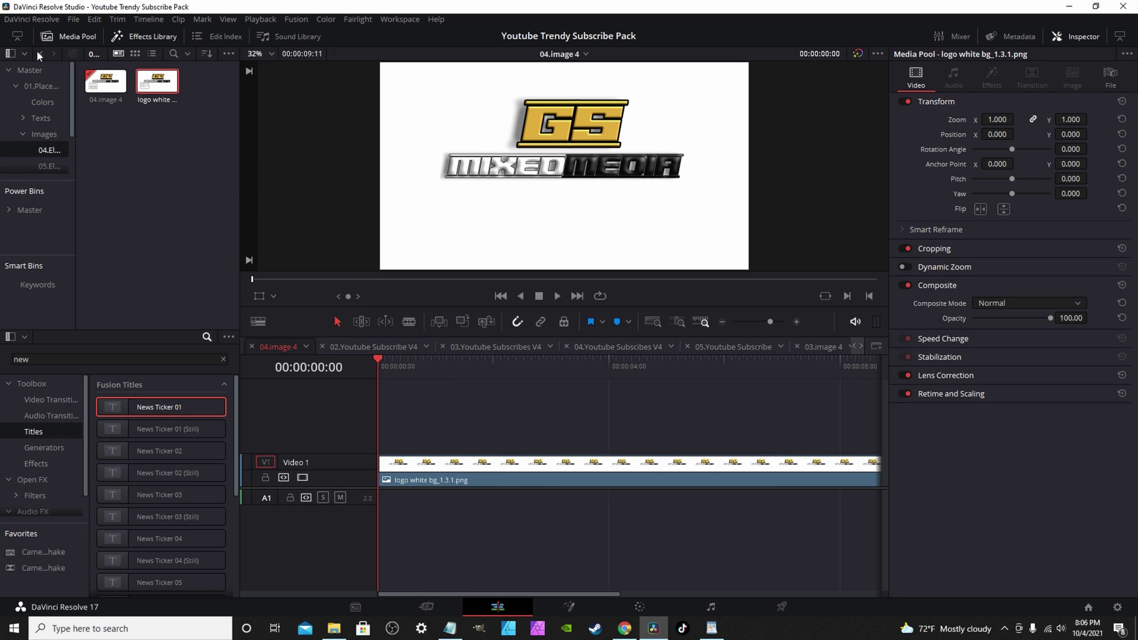
pyautogui.doubleClick(99, 91)
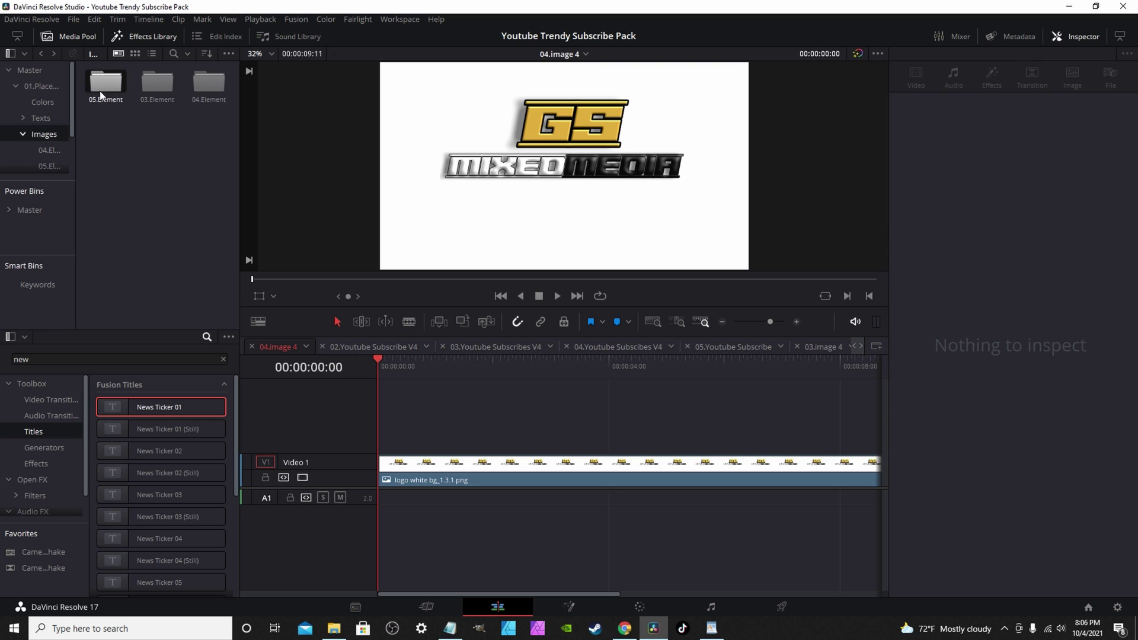
pyautogui.click(41, 53)
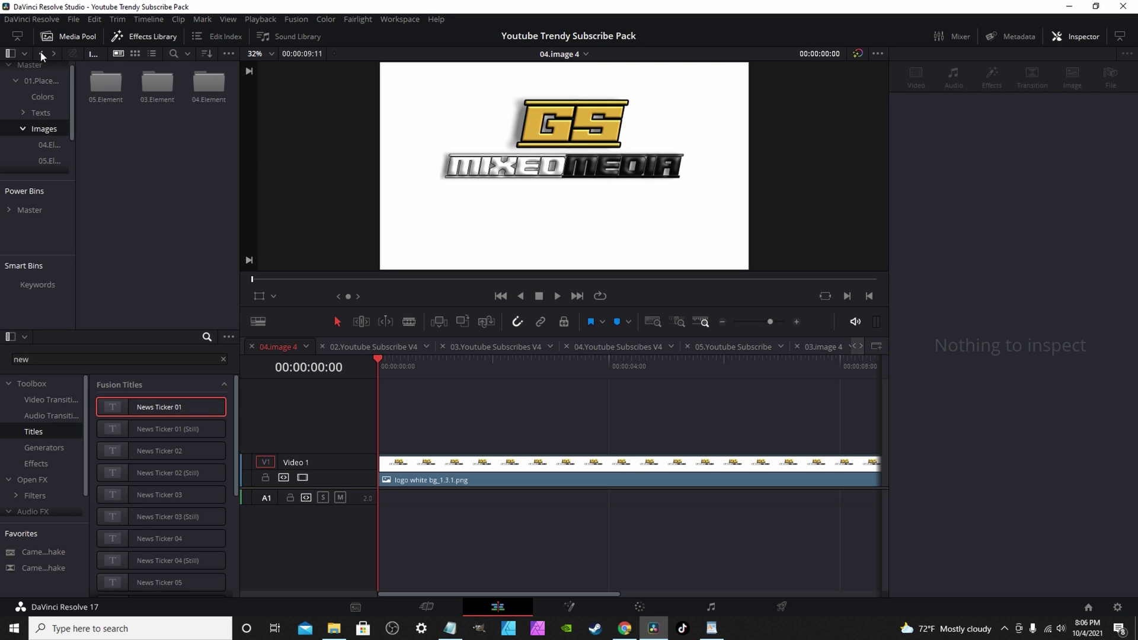
pyautogui.click(306, 347)
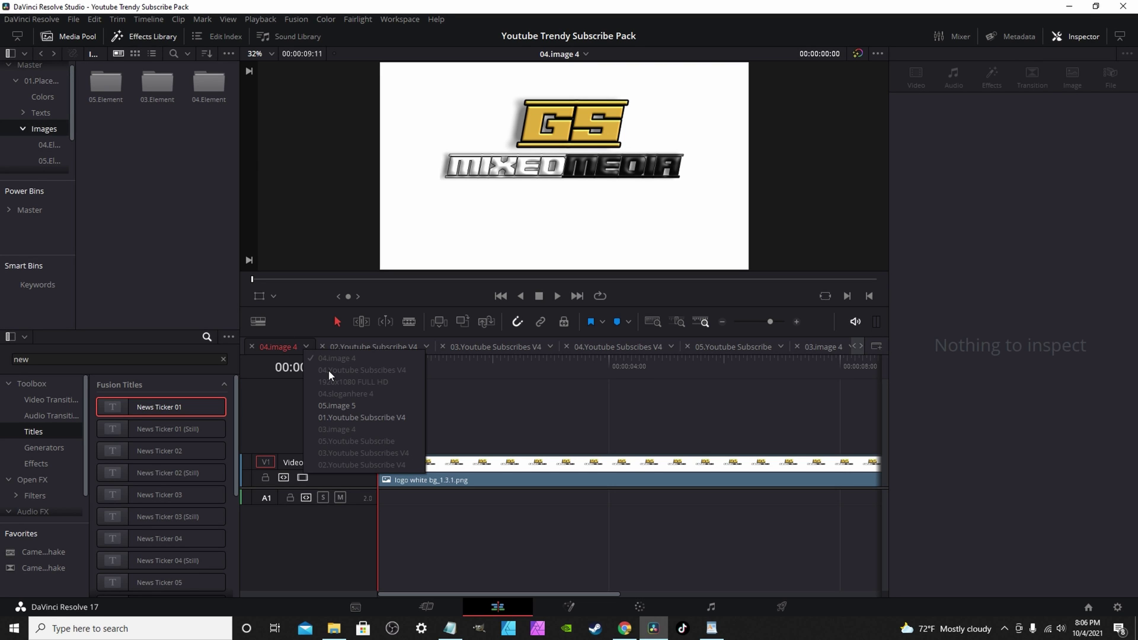
pyautogui.click(30, 65)
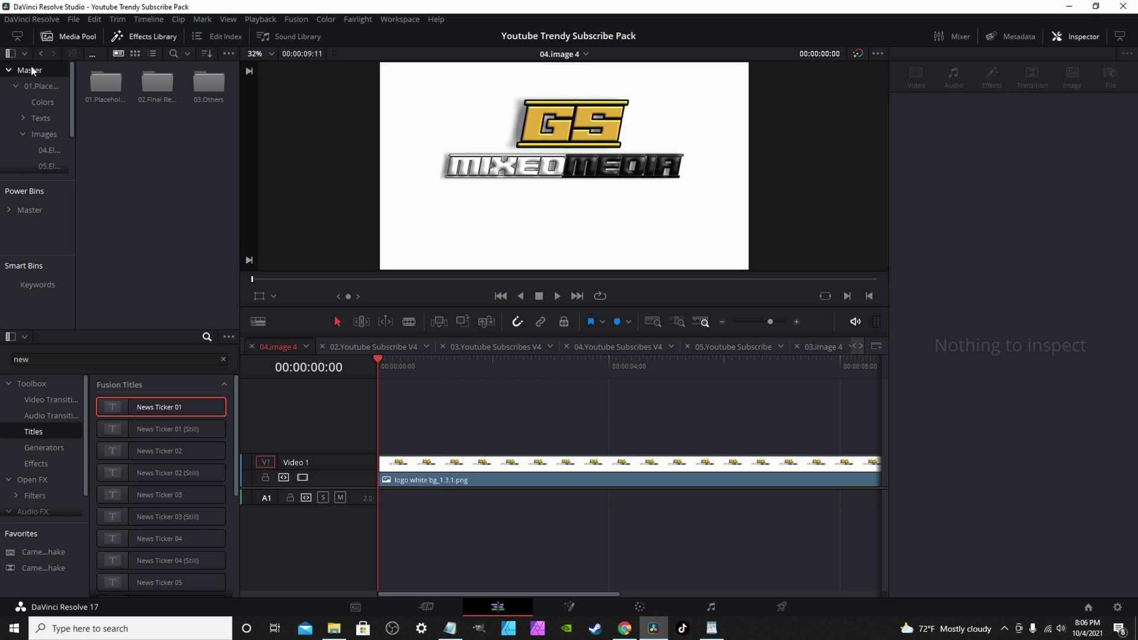
pyautogui.doubleClick(161, 92)
# Preview the 1920x1080 FULL HD timeline, then open clip 04 in its own timeline
pyautogui.doubleClick(105, 83)
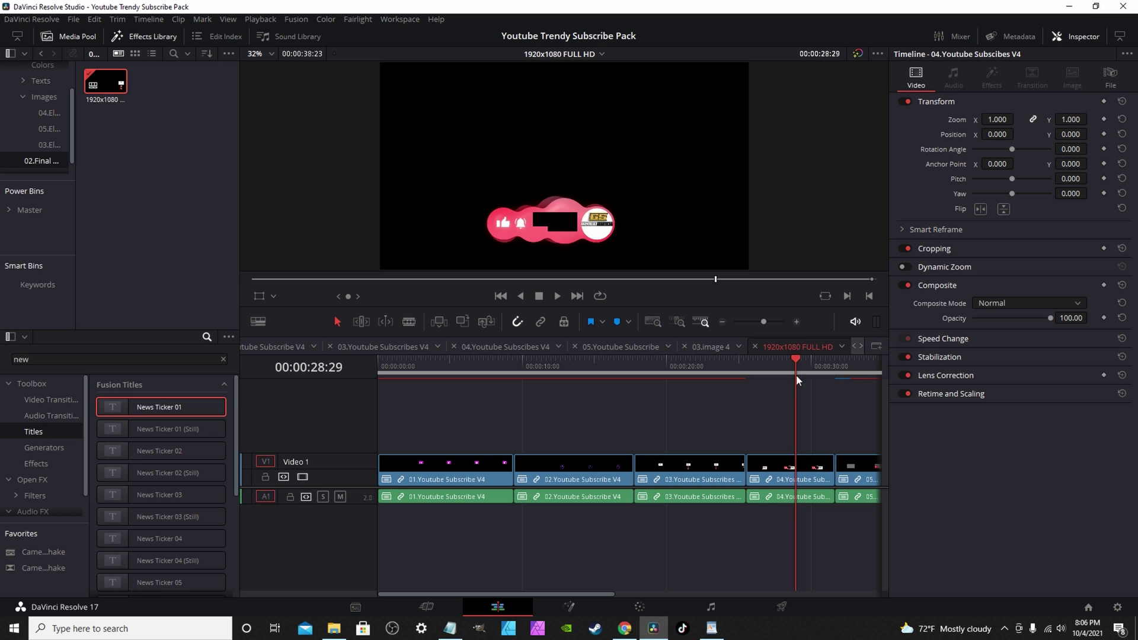
pyautogui.moveTo(796, 376)
pyautogui.mouseDown()
pyautogui.moveTo(773, 358)
pyautogui.moveTo(813, 367)
pyautogui.moveTo(757, 363)
pyautogui.moveTo(801, 365)
pyautogui.mouseUp()
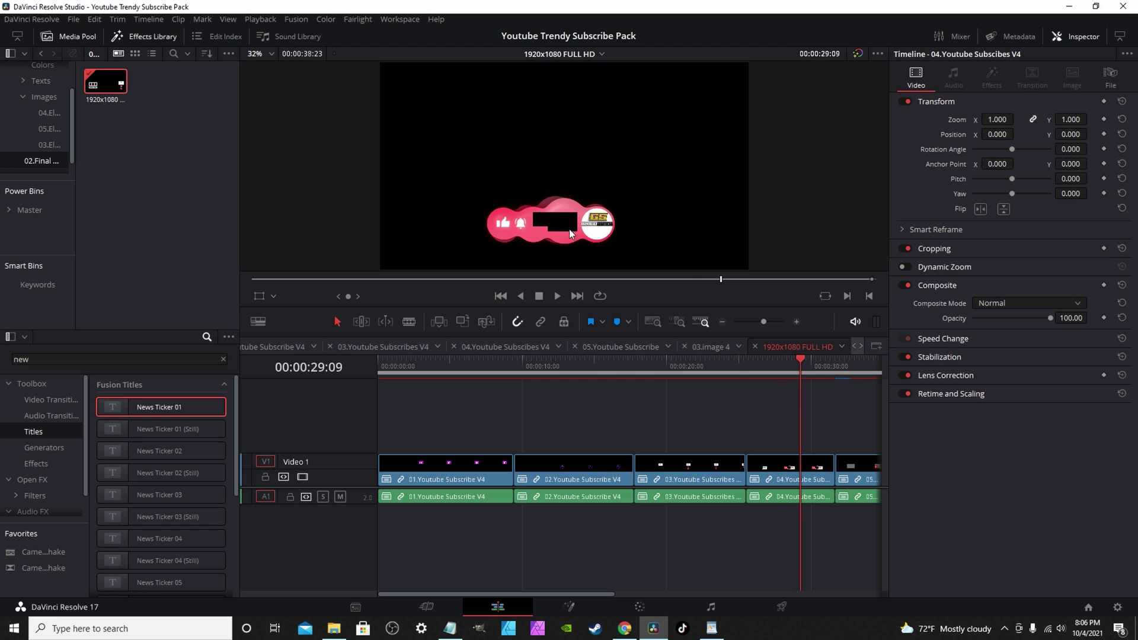
pyautogui.rightClick(786, 468)
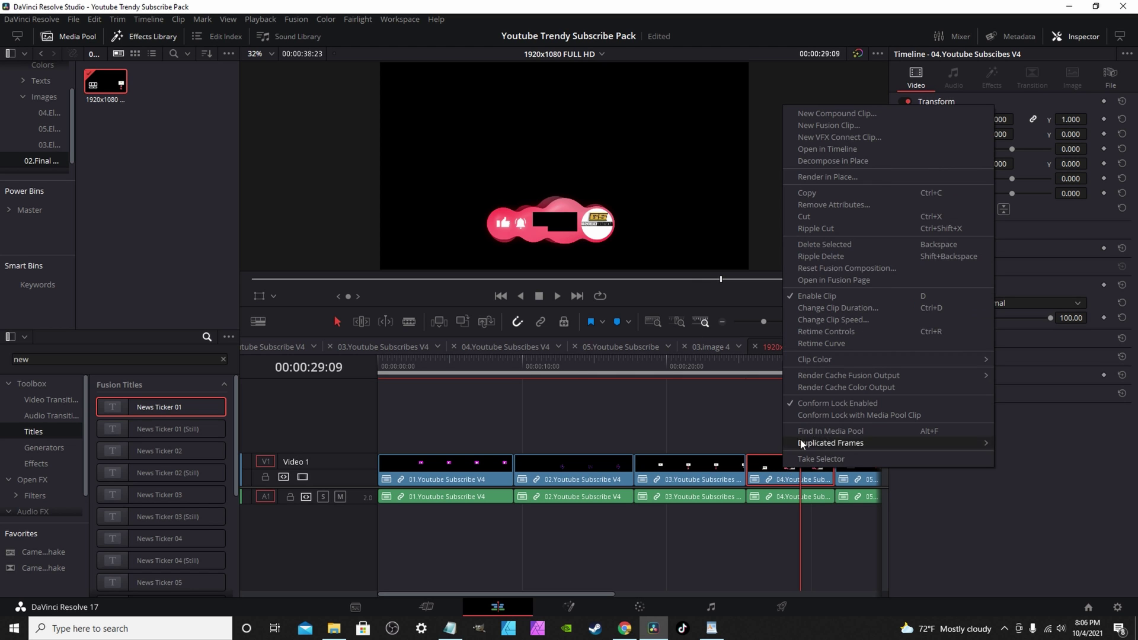
pyautogui.click(823, 152)
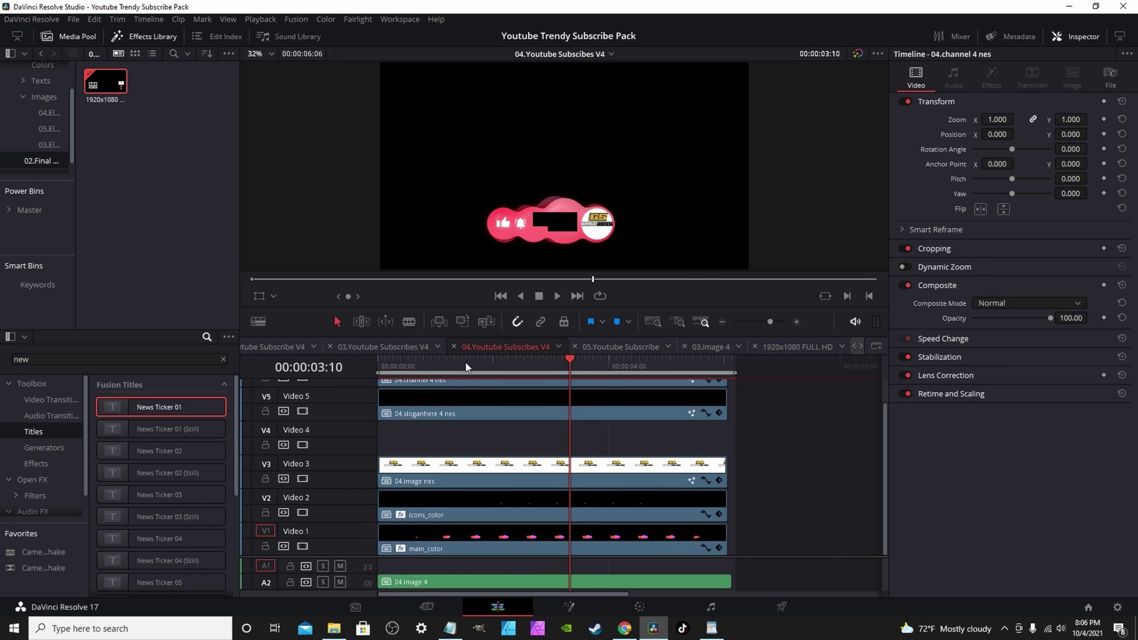
# Scrub the 04.Youtube Subscribes V4 template to see the logo in its round placeholder
pyautogui.scroll(1, 445, 521)
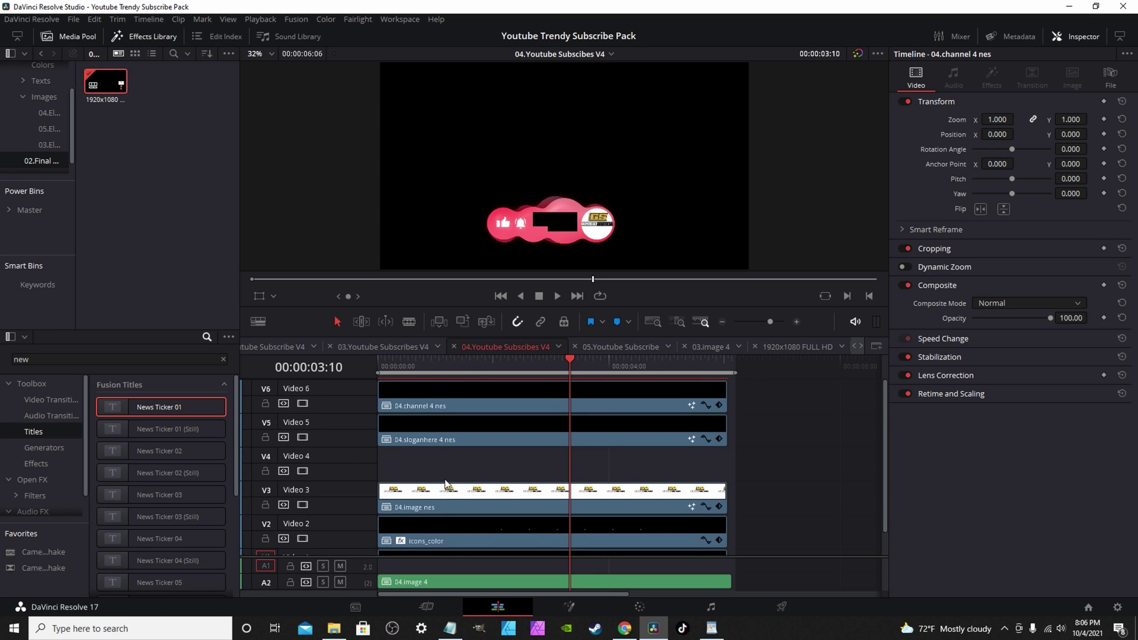
pyautogui.click(402, 404)
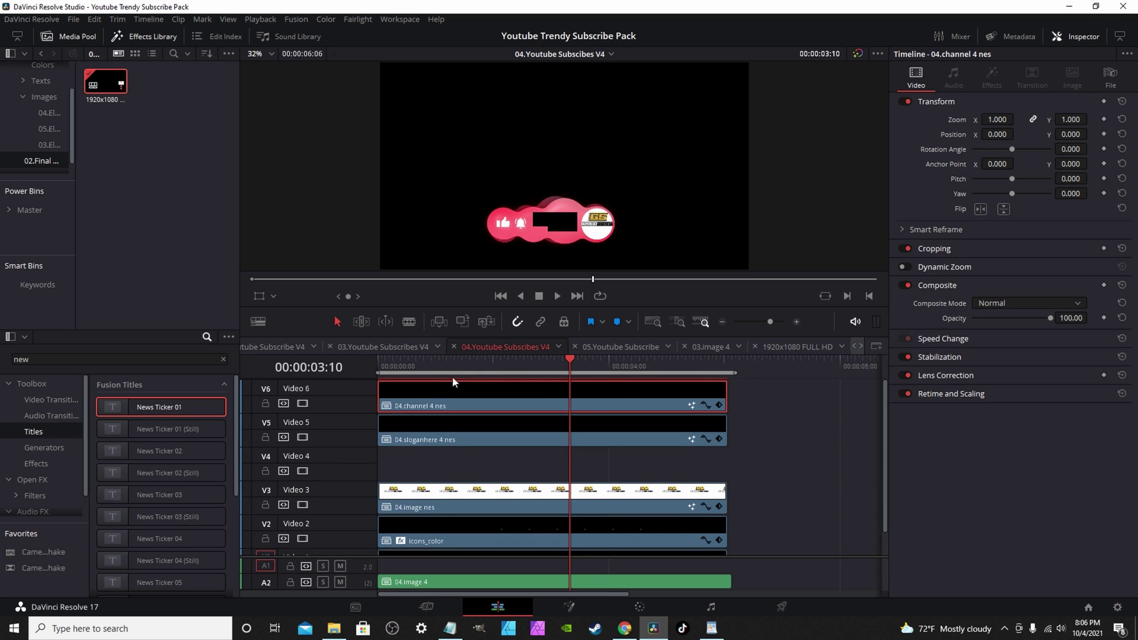
pyautogui.moveTo(492, 368); pyautogui.dragTo(622, 369)
pyautogui.scroll(-1, 594, 458)
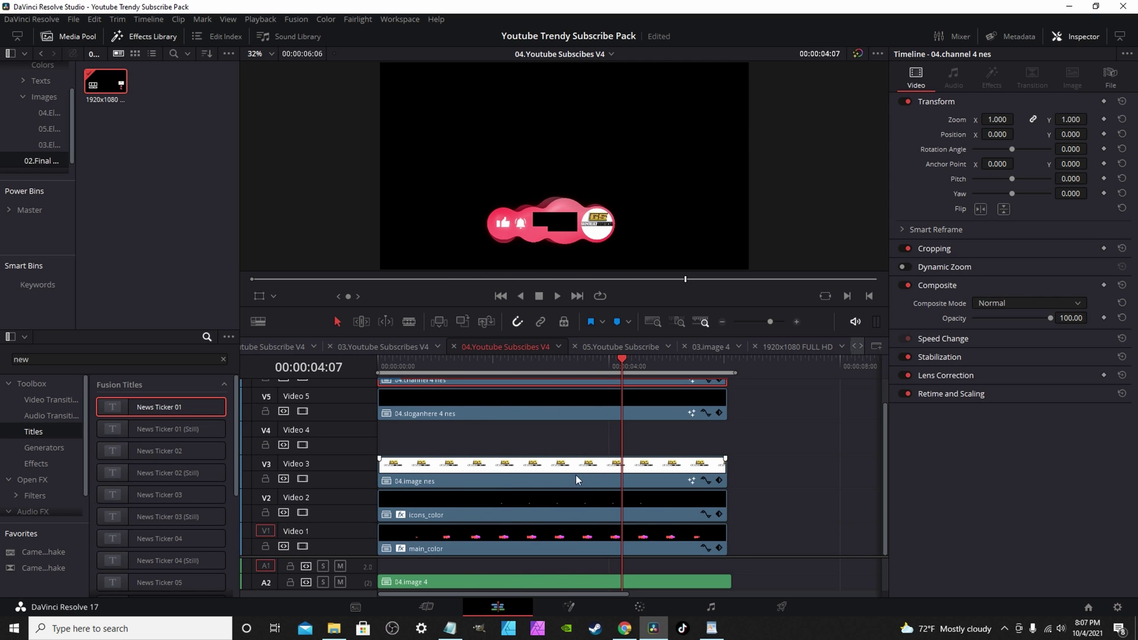
pyautogui.scroll(1, 447, 522)
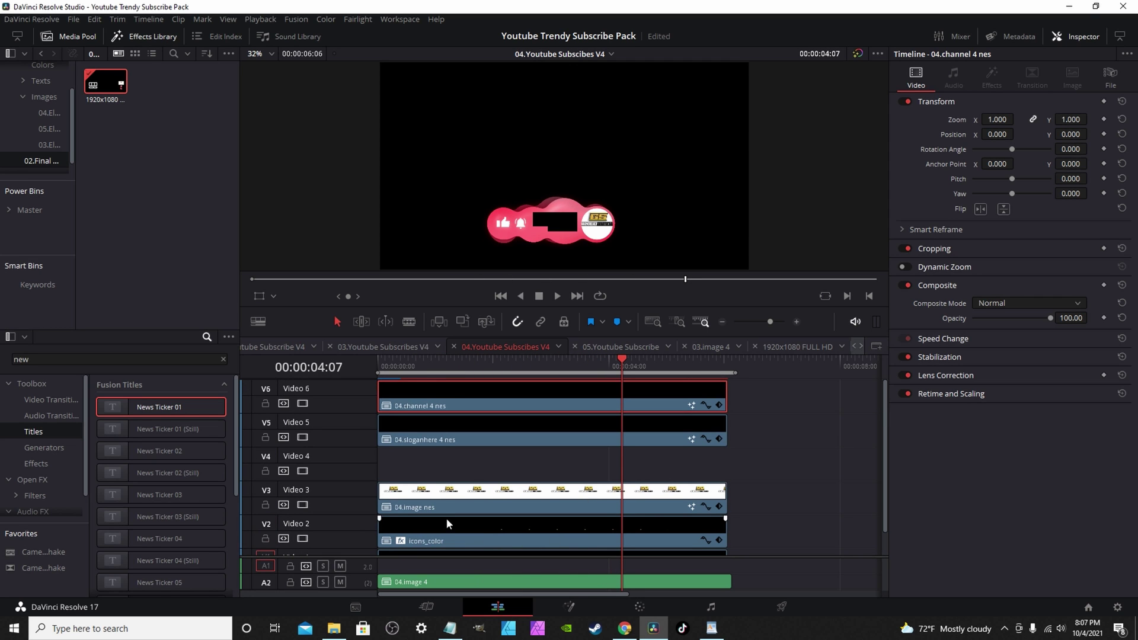